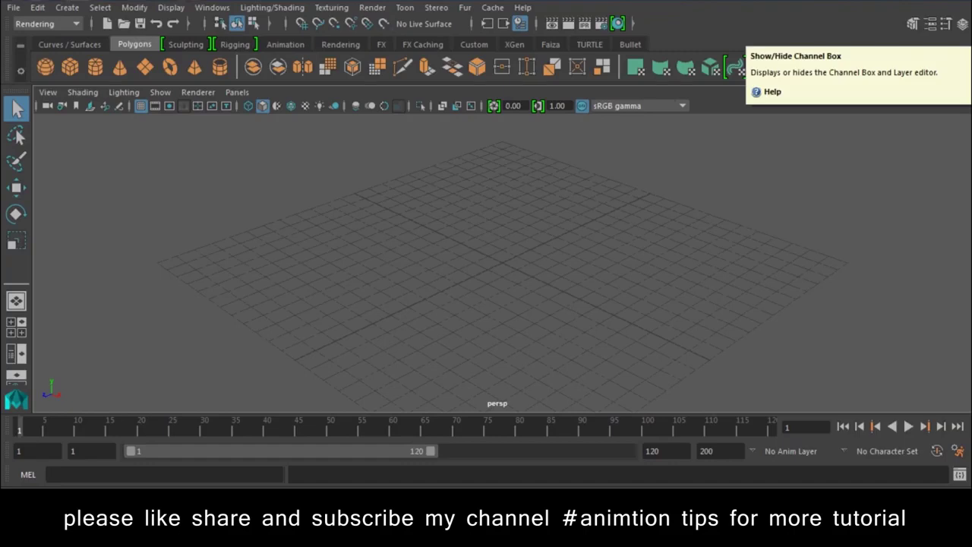
- Show the channel box and layer editor and switch the shelf to the Rigging tools
left_click(962, 23)
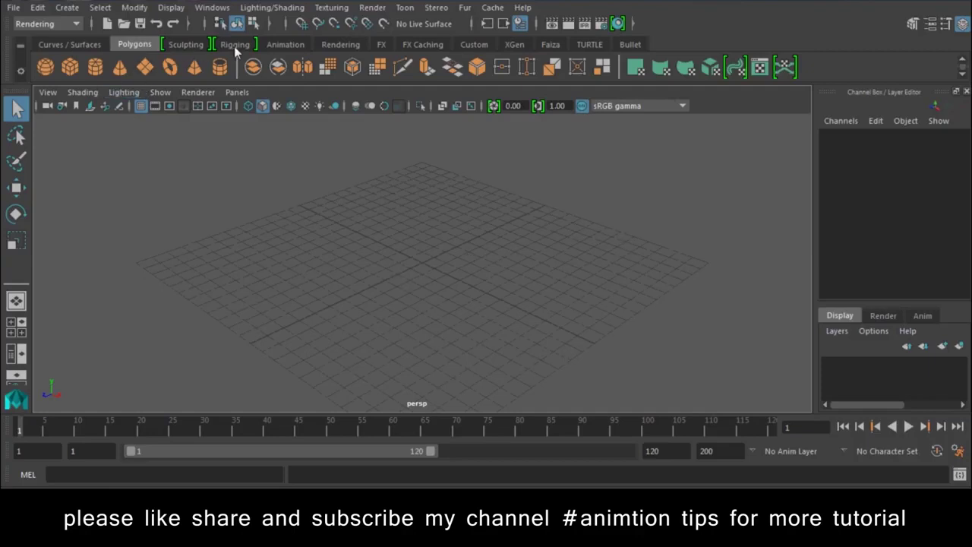
left_click(287, 46)
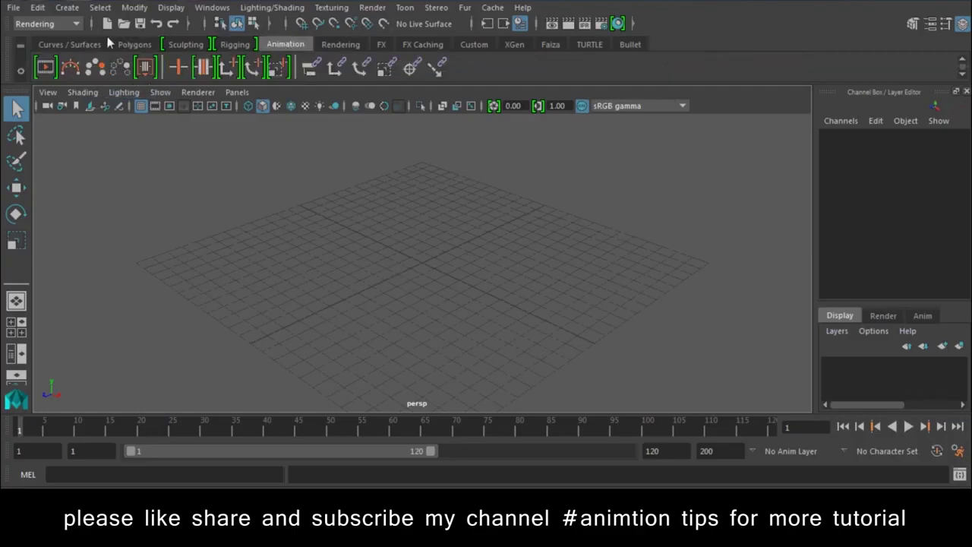
left_click(233, 45)
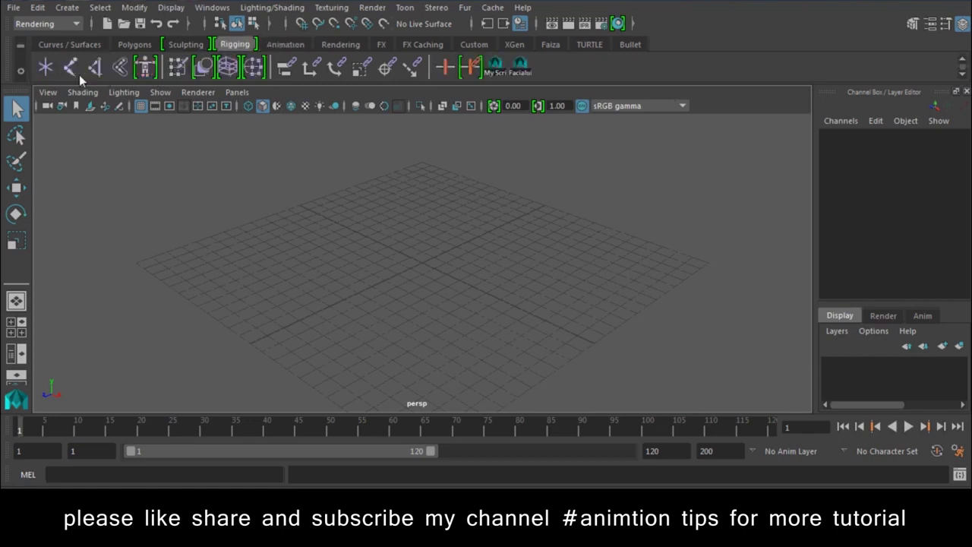
- Draw a three-joint arm chain, joint1 to joint3, across the grid and orbit in closer
left_click(68, 70)
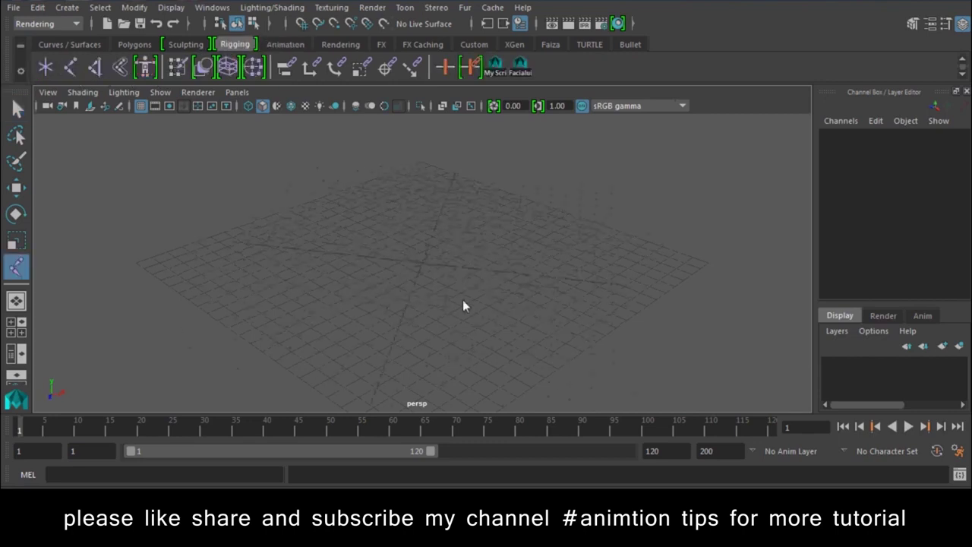
scroll(400, 296, "up", 3)
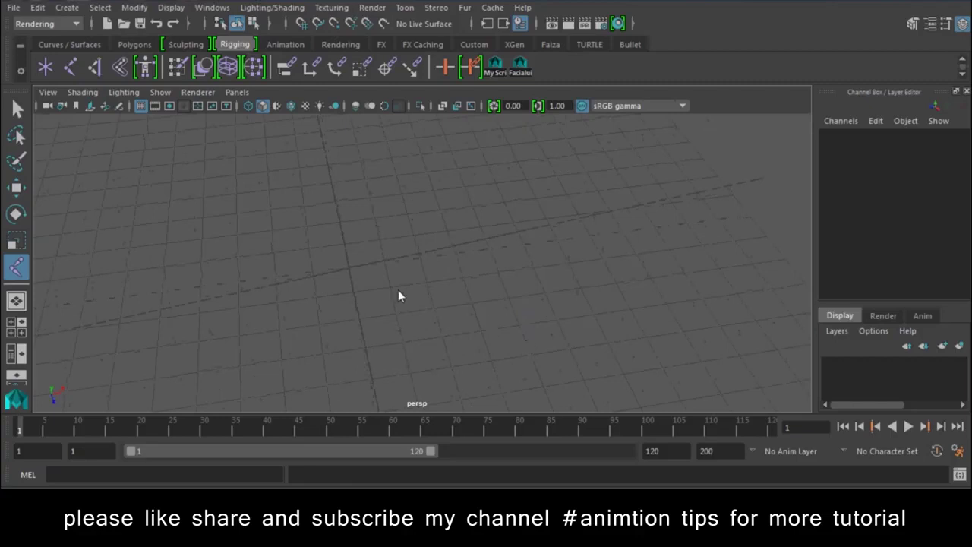
left_click(347, 271)
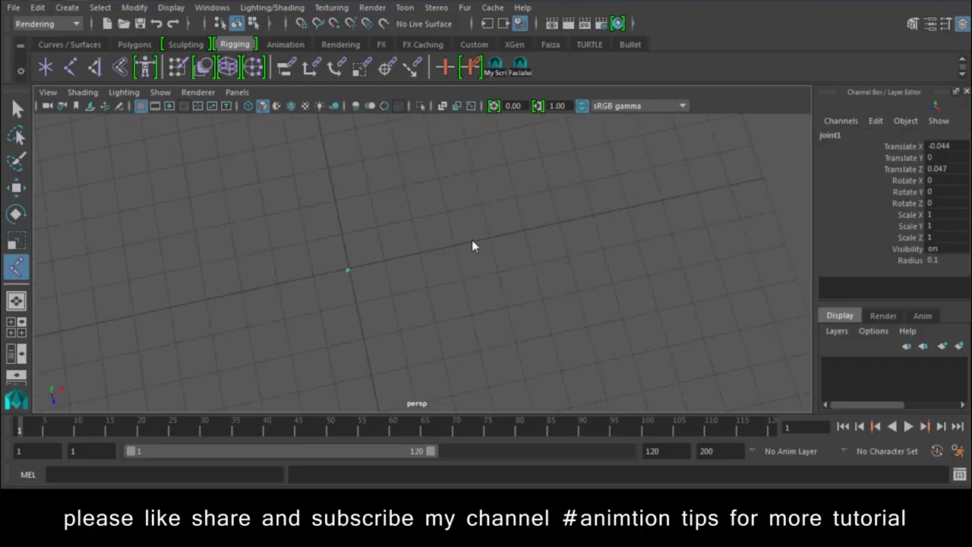
left_click(469, 234)
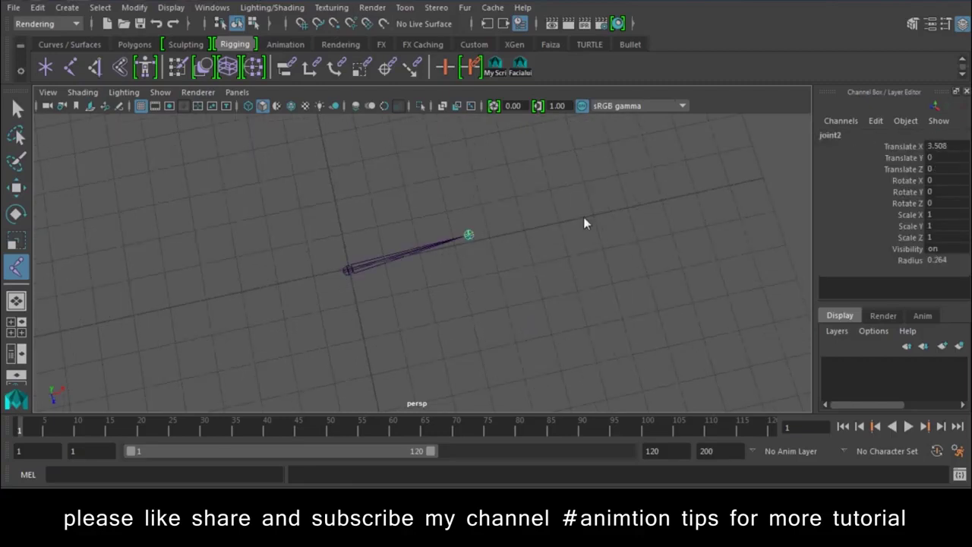
left_click(587, 217)
key("Return")
key("w")
mouse_move(602, 304)
left_mouse_down("alt")
mouse_move(492, 263)
mouse_move(436, 209)
left_mouse_up("alt")
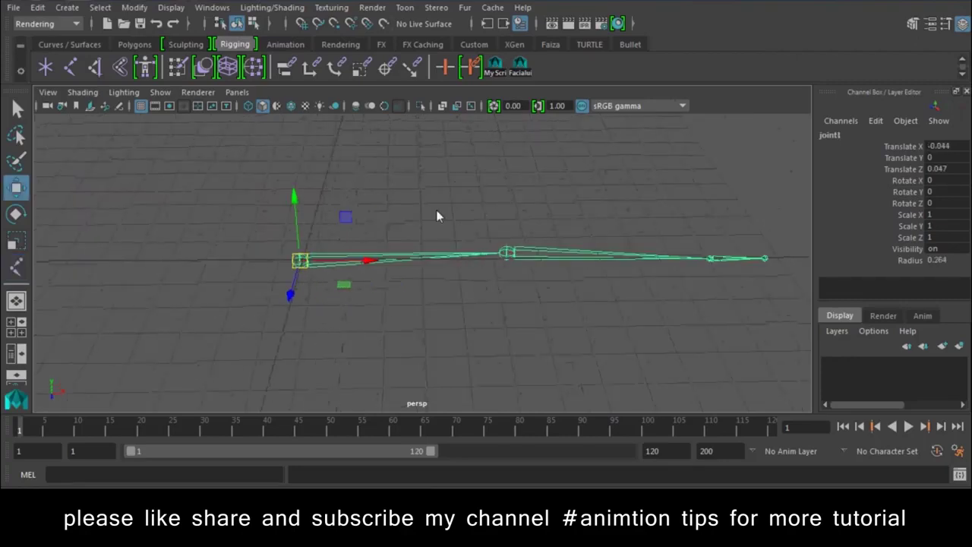
mouse_move(363, 365)
left_mouse_down("alt")
mouse_move(361, 295)
mouse_move(620, 338)
mouse_move(463, 264)
mouse_move(495, 357)
mouse_move(521, 350)
mouse_move(488, 341)
mouse_move(475, 319)
left_mouse_up("alt")
key("Down")
key("Down")
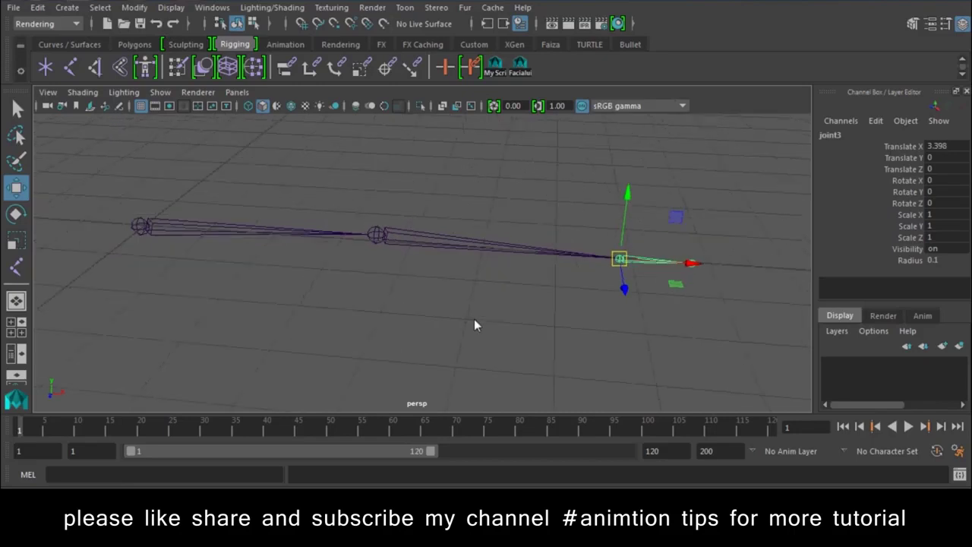
- Rename the root joint Forearm_skin and the next joint Wrist_skin
left_click(473, 320)
left_click(140, 226)
double_click(854, 134)
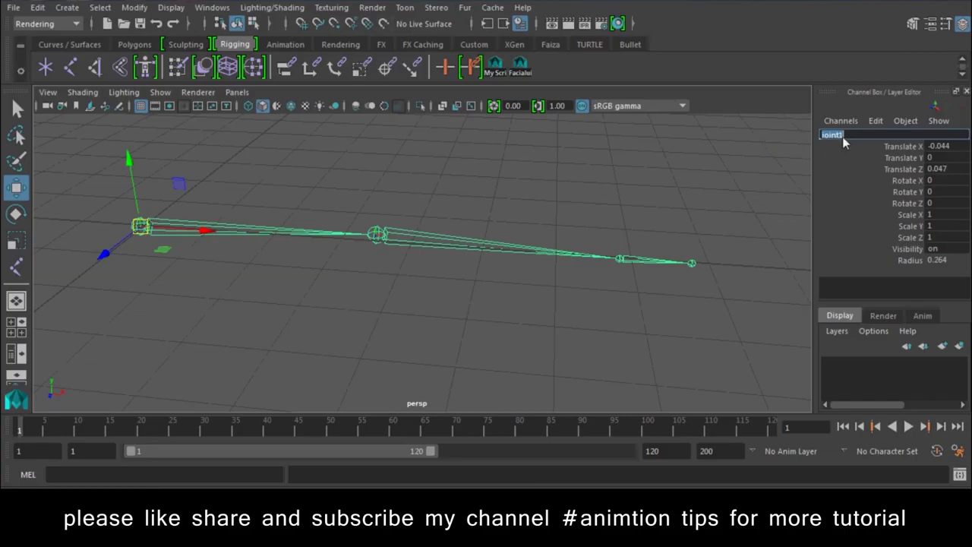
type("Forearm")
type("_skin")
key("Return")
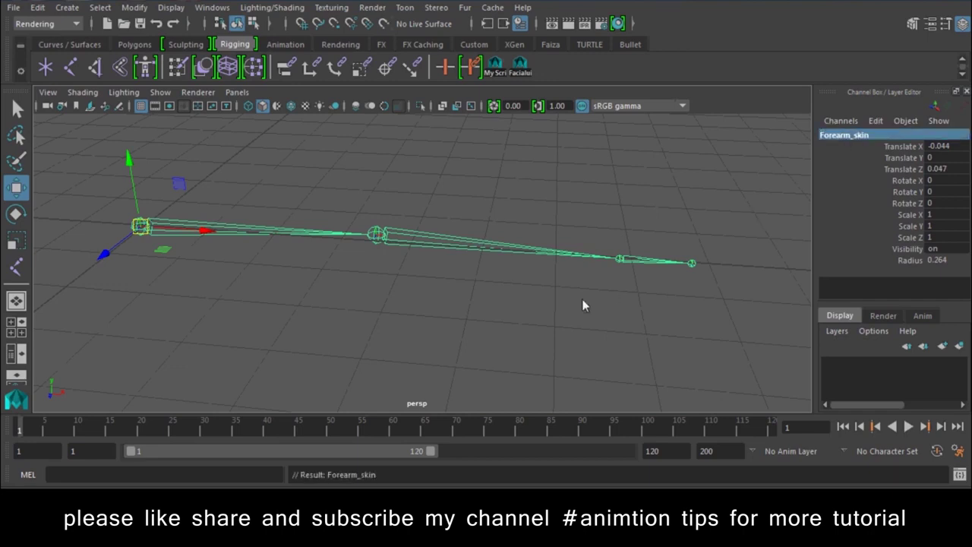
key("Down")
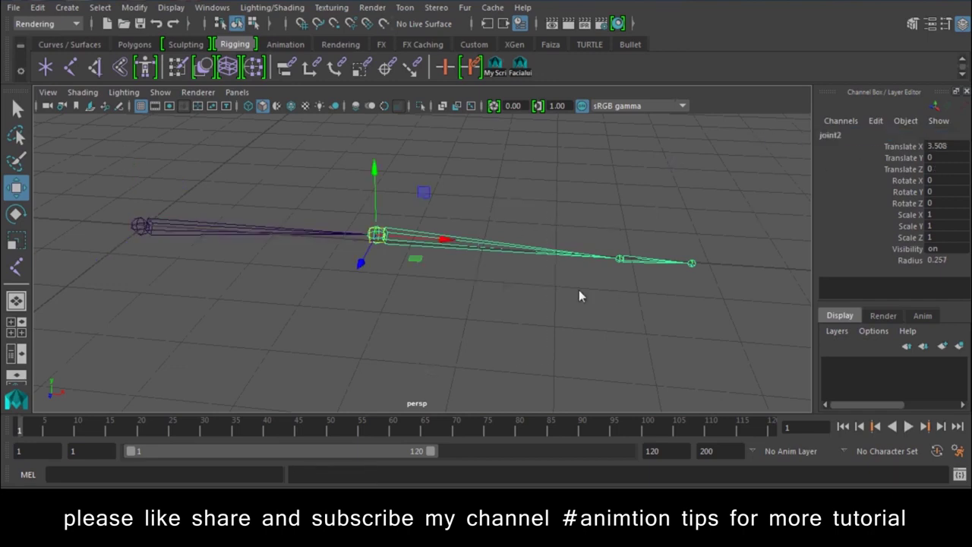
left_click(873, 135)
type("Wrist")
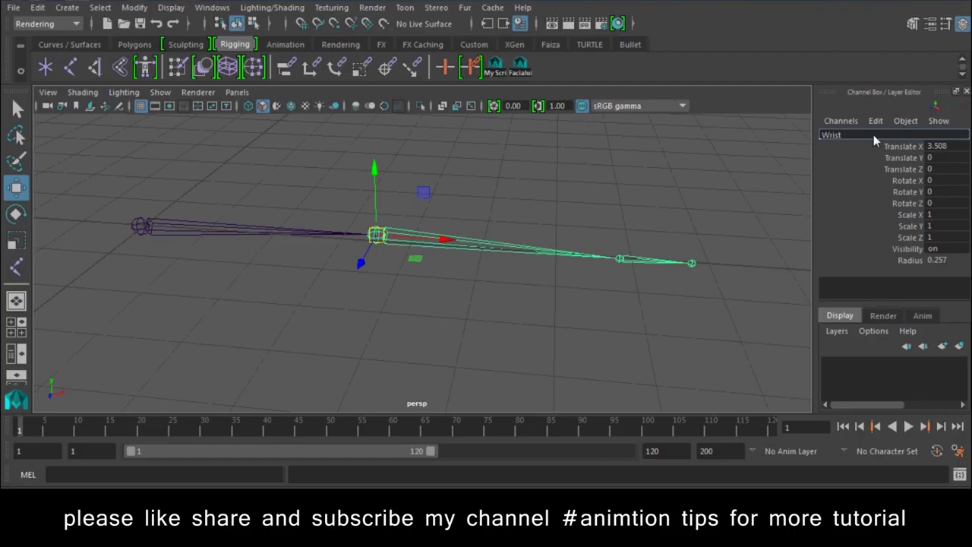
type("_skin")
key("Return")
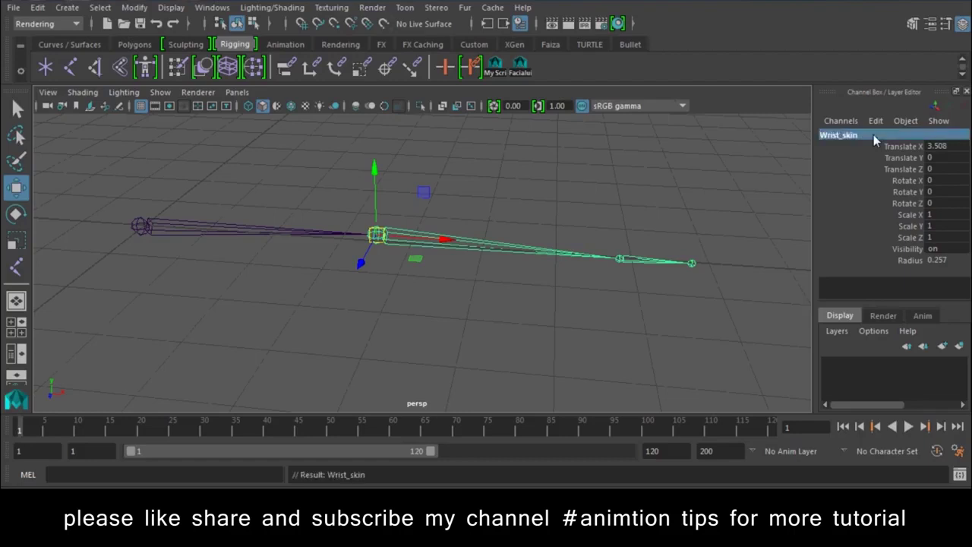
- Rename the remaining joints Hand_Skin and Finger_Skin, then select and frame the chain
key("Down")
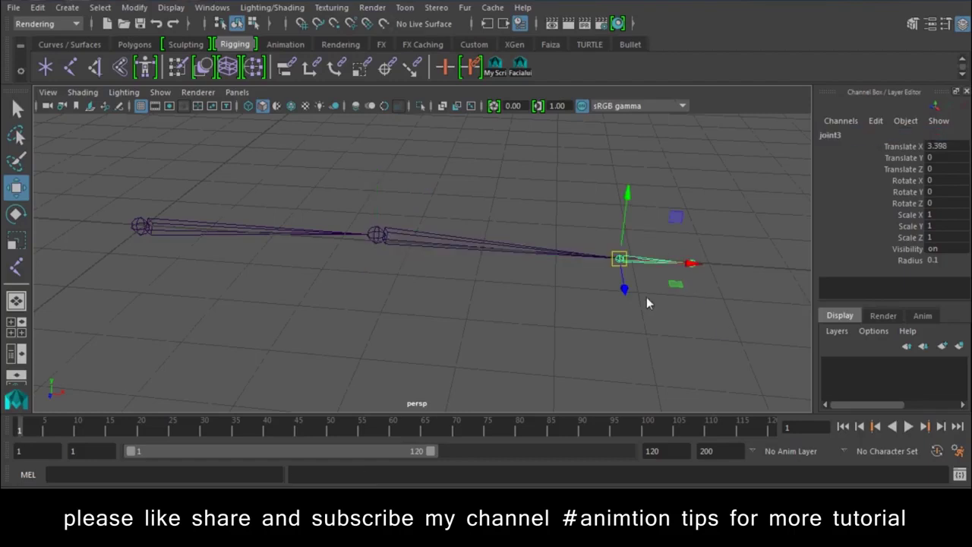
key("Down")
left_click(855, 137)
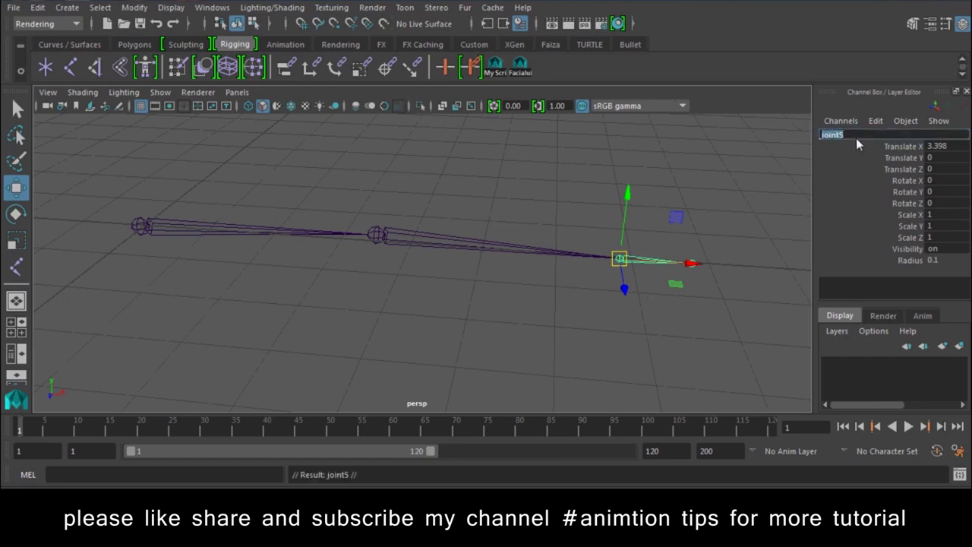
type("Hand_Sk")
type("in")
key("Return")
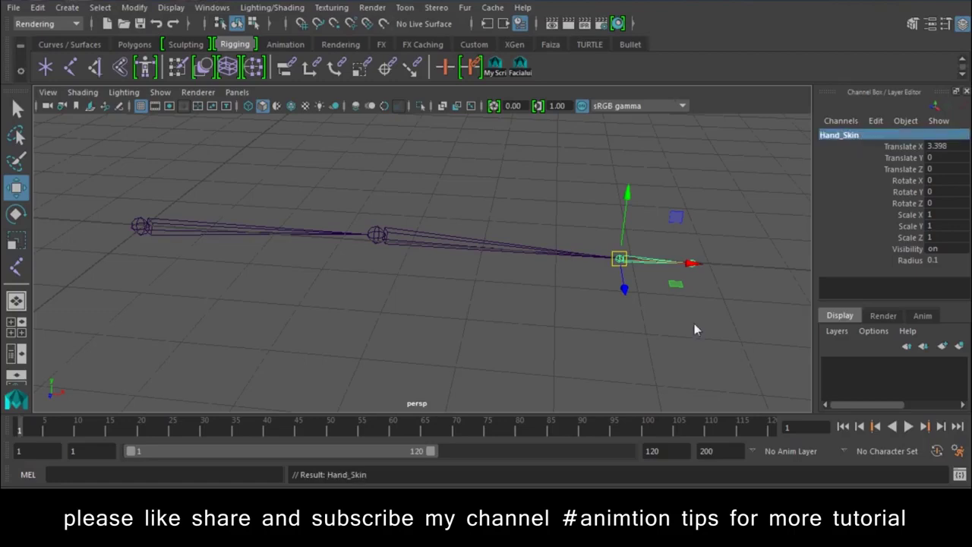
key("Down")
left_click(862, 135)
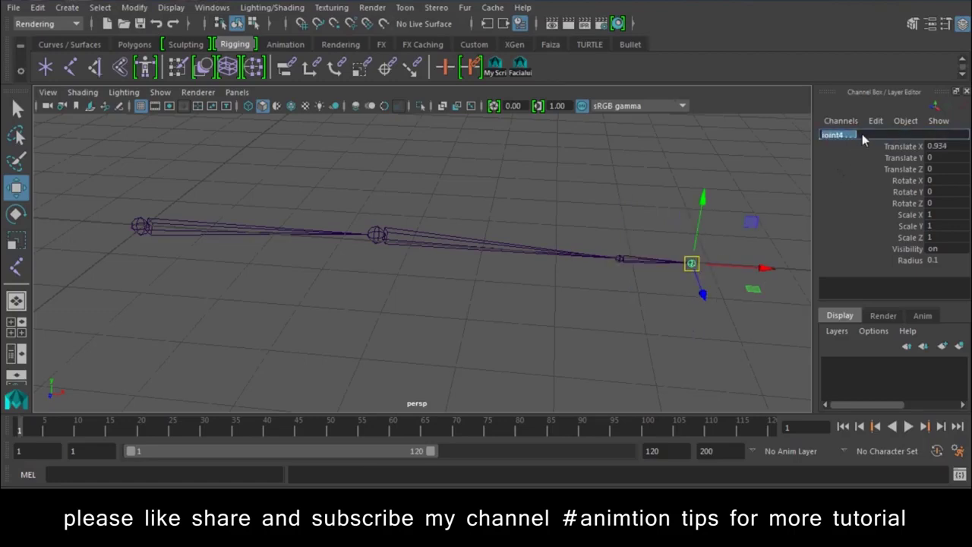
type("Finger_Sk")
type("in")
key("Return")
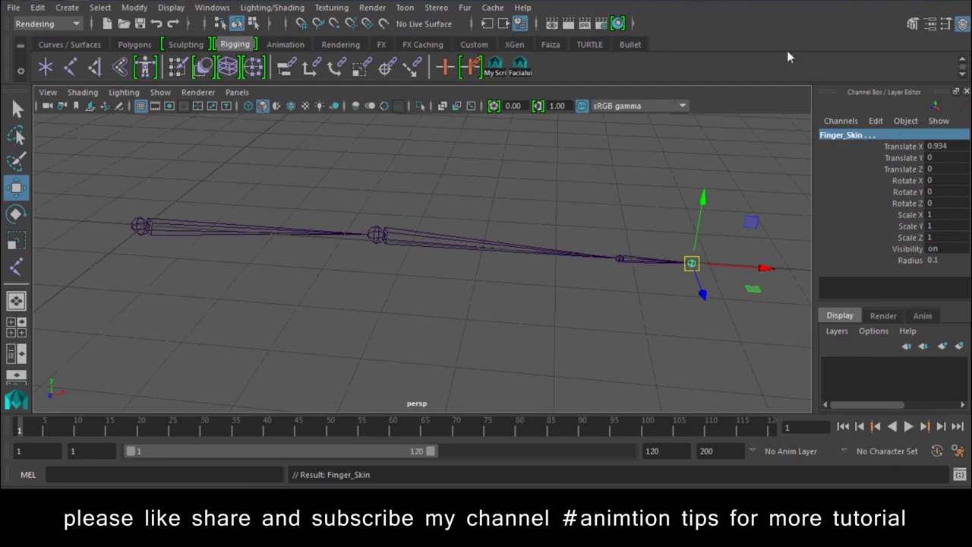
left_click(862, 136)
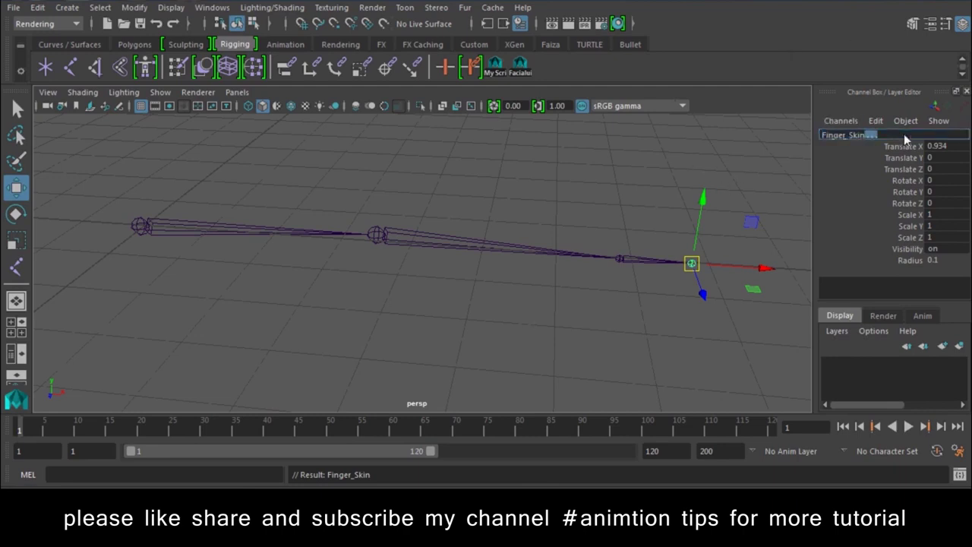
mouse_move(285, 199)
left_mouse_down()
mouse_move(265, 286)
mouse_move(317, 282)
left_mouse_up()
key("f")
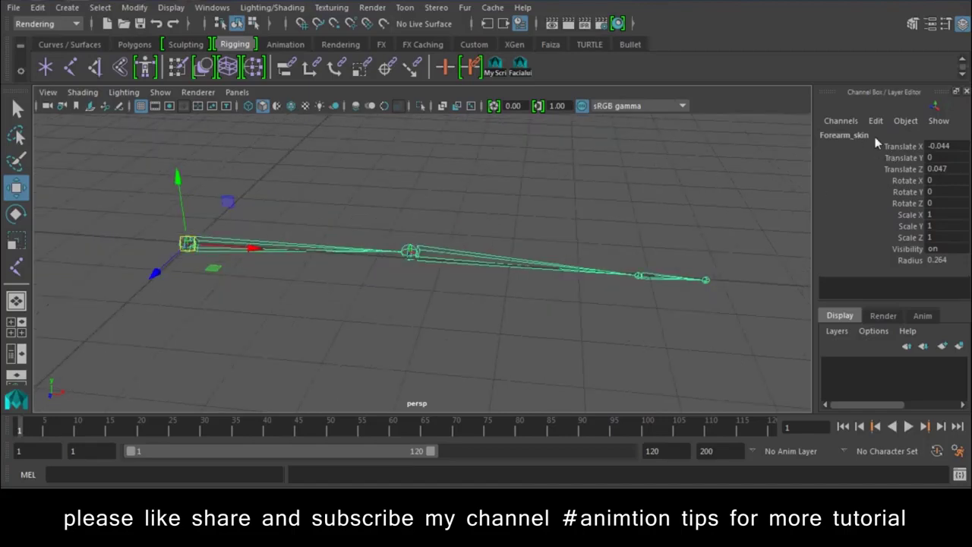
- Duplicate the arm chain twice, placing the copies in hidden layers layer1 and layer2
left_click(260, 208)
left_click(262, 248)
key("ctrl+d")
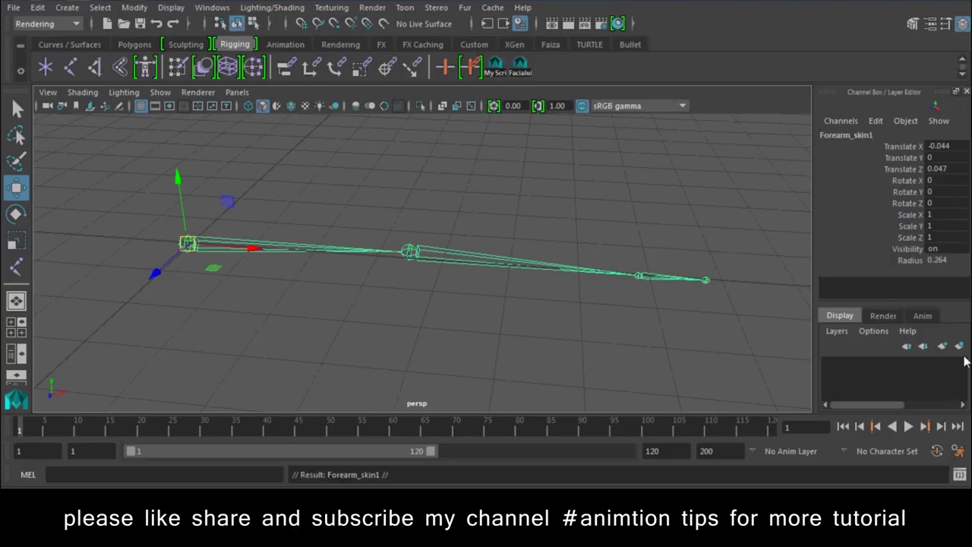
left_click(958, 346)
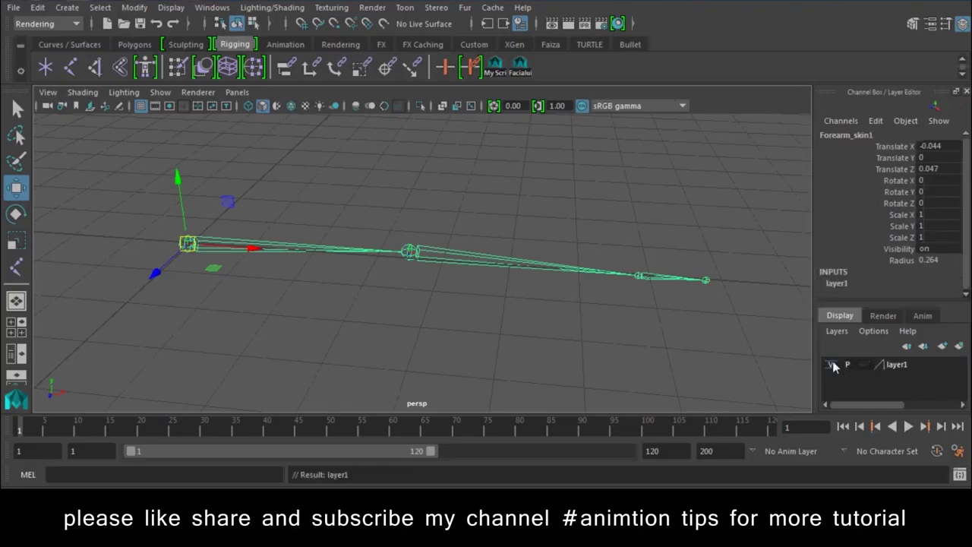
left_click(832, 363)
left_click(280, 247)
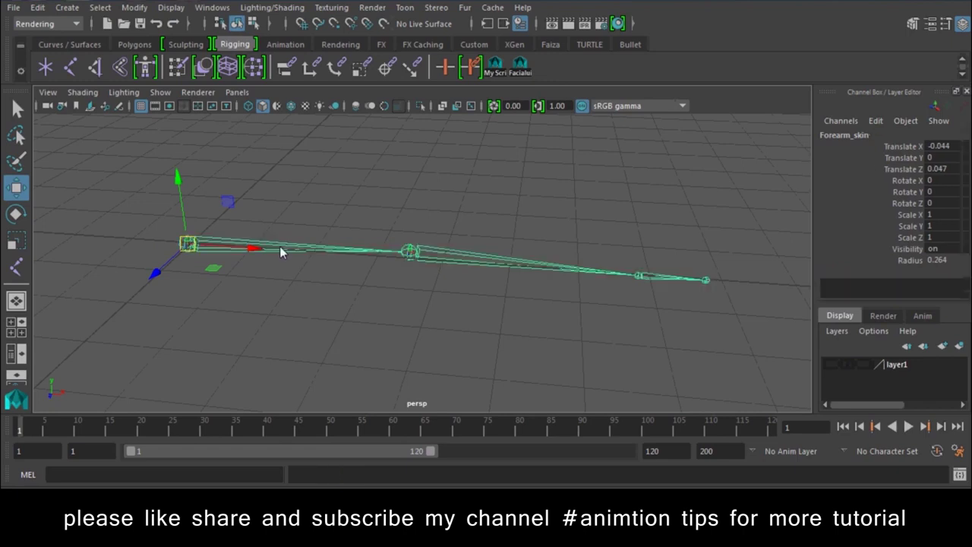
key("ctrl+d")
left_click(958, 345)
left_click(830, 363)
- Put the original chain in hidden layer3, then make layer1 visible again
left_click_drag(258, 188, 487, 298)
left_click(958, 345)
left_click(835, 364)
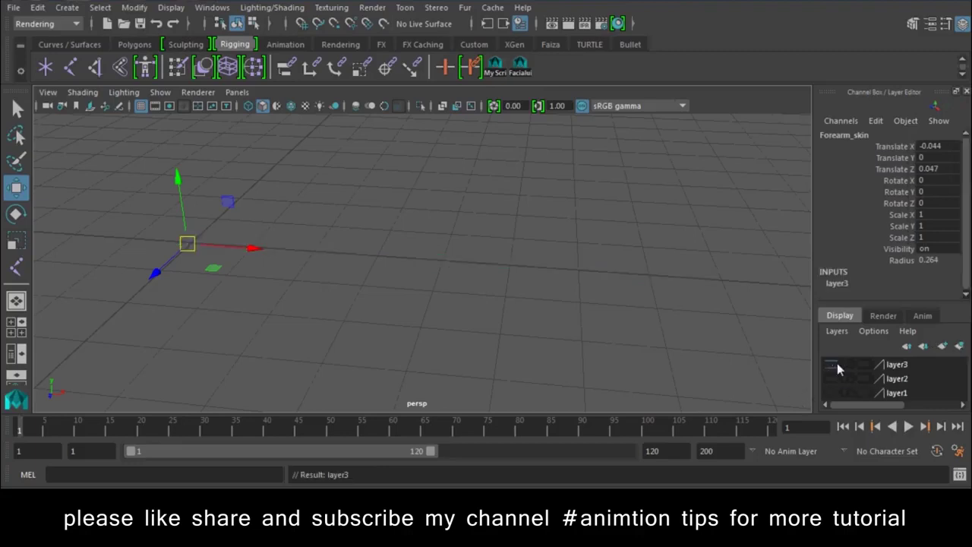
mouse_move(589, 339)
left_mouse_down("alt")
mouse_move(531, 246)
mouse_move(539, 271)
left_mouse_up("alt")
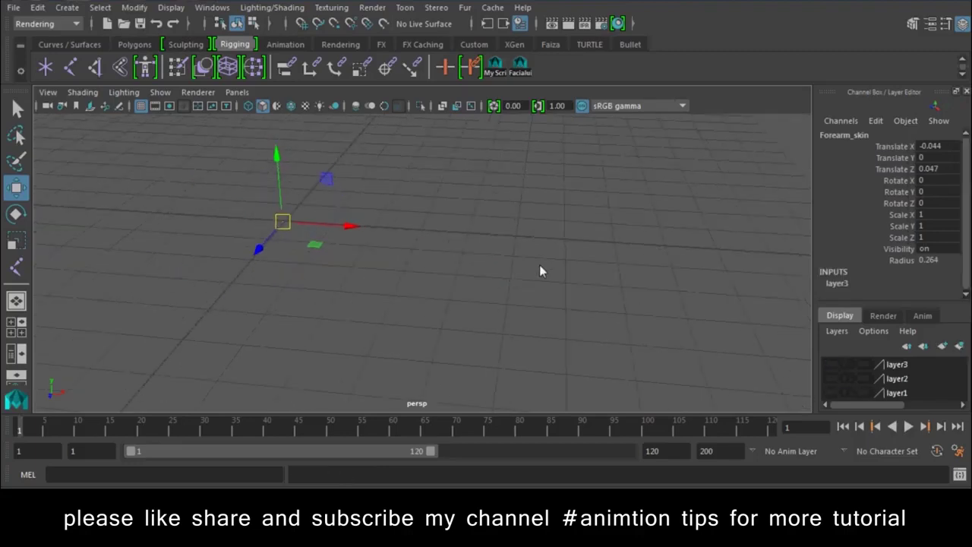
left_click(830, 392)
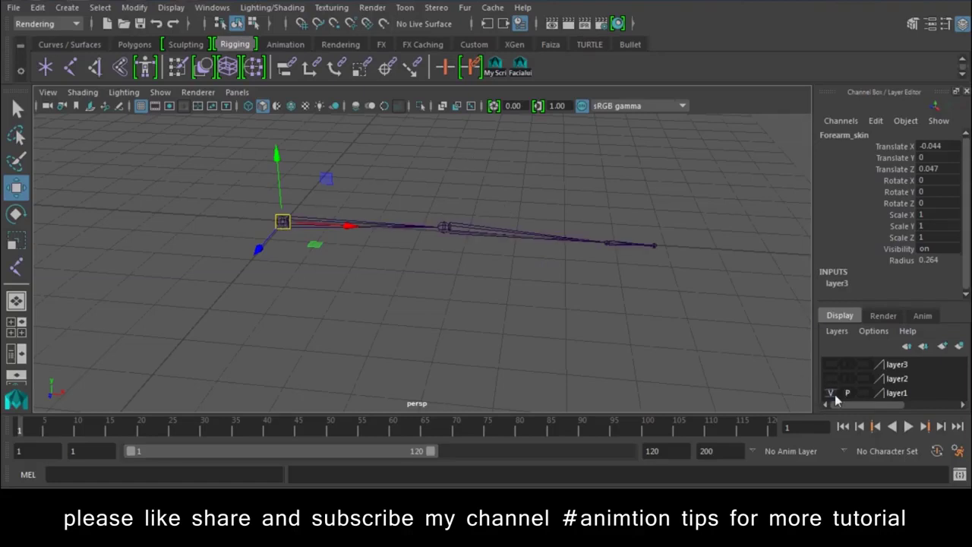
- Rename layer1 to skin and keep its joints visible
left_click(834, 395)
double_click(896, 393)
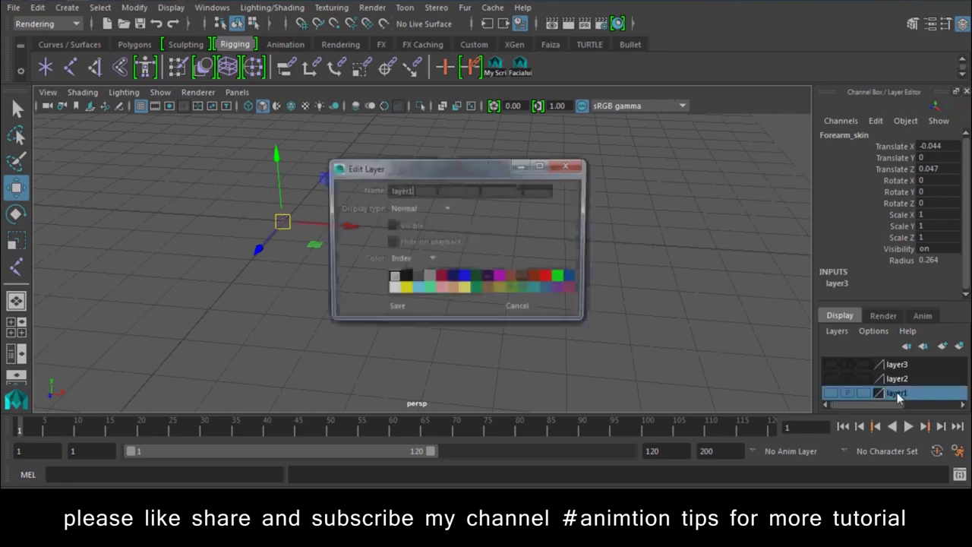
type("skin")
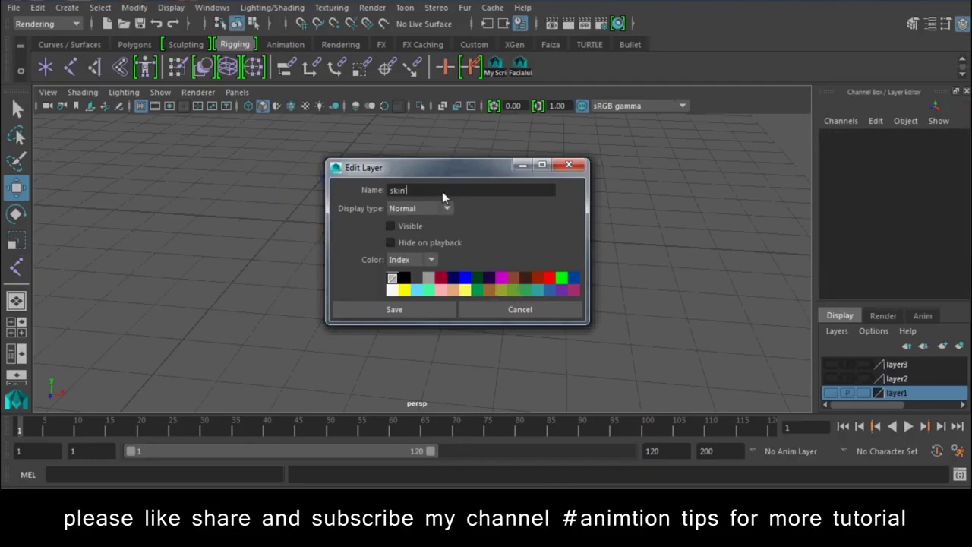
left_click(411, 310)
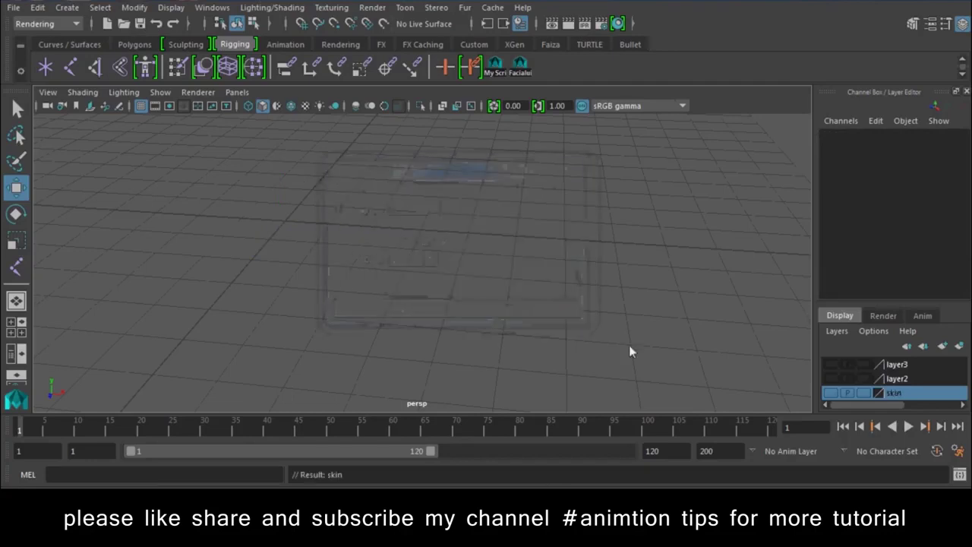
left_click(830, 393)
- Test-move joint3 along Z and undo the move
left_click(403, 224)
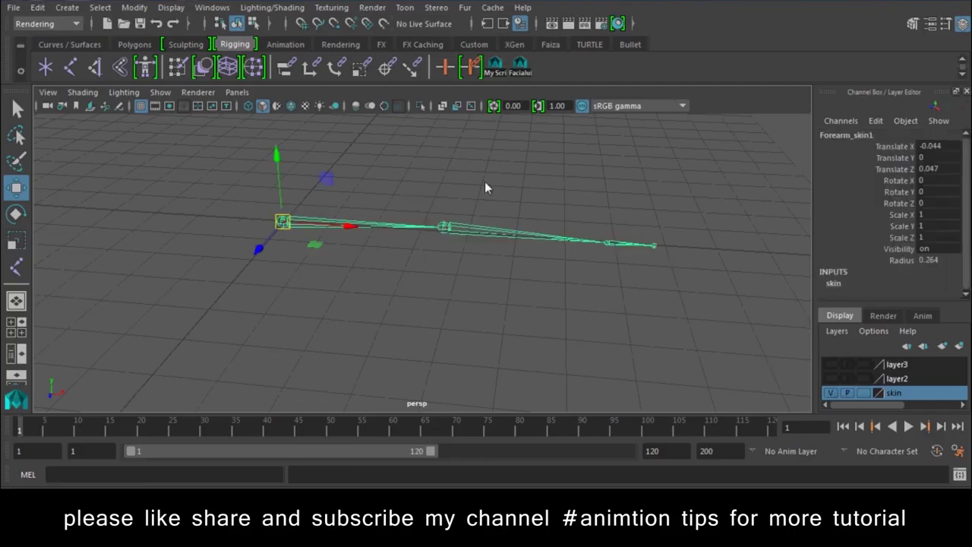
key("Down")
key("Down")
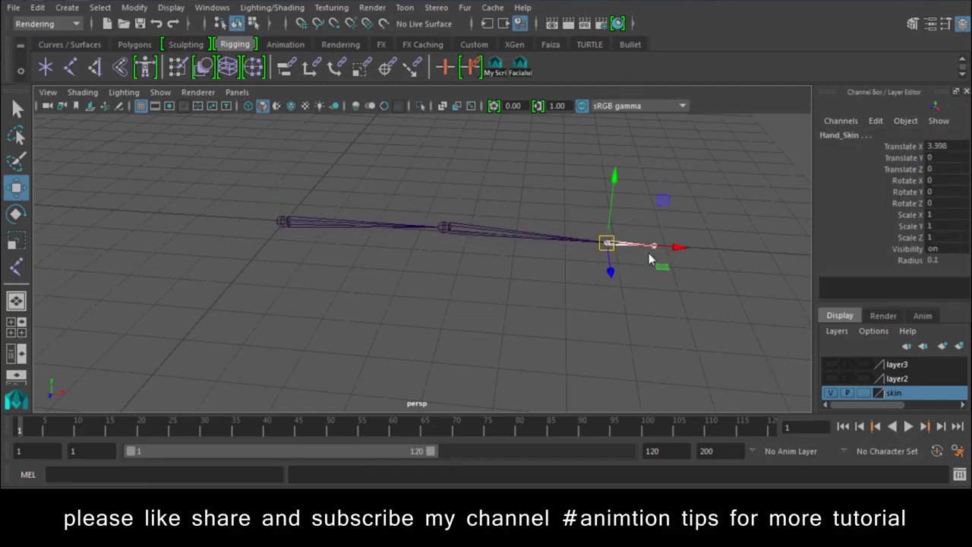
left_click(636, 252)
left_click(633, 244)
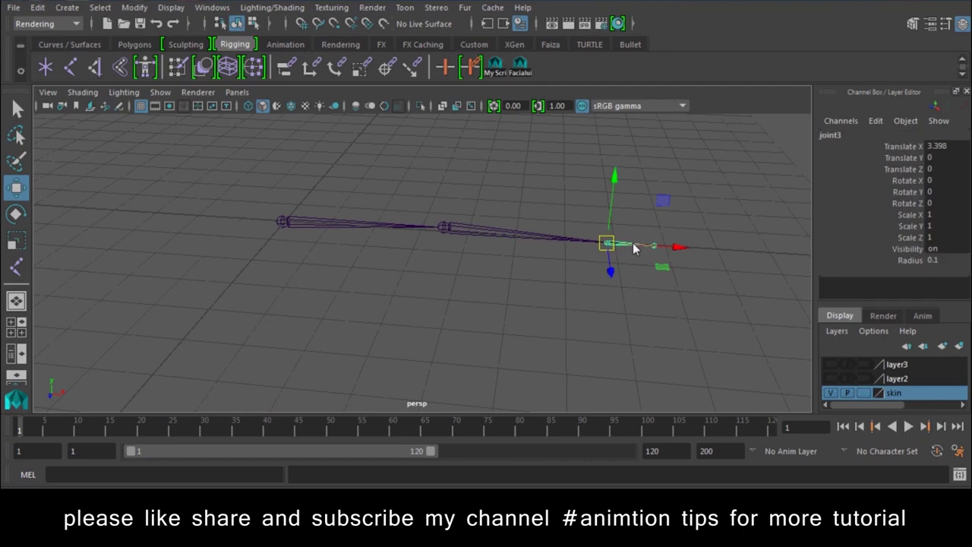
left_click(662, 266)
left_click(653, 247)
left_click(614, 243)
left_click_drag(618, 281, 619, 335)
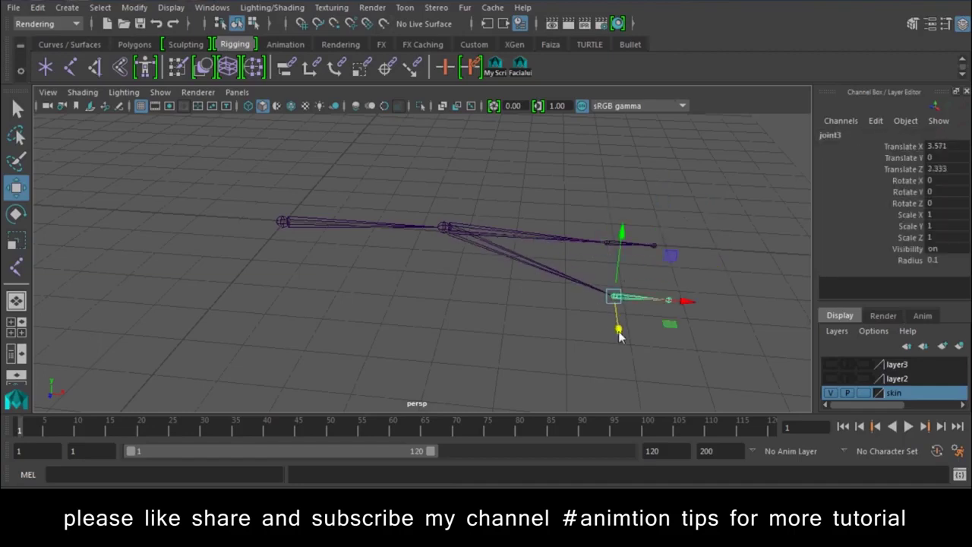
key("ctrl+z")
- Toggle the skin layer's visibility, then delete the skin chain and undo the deletion
left_click(831, 393)
left_click(831, 394)
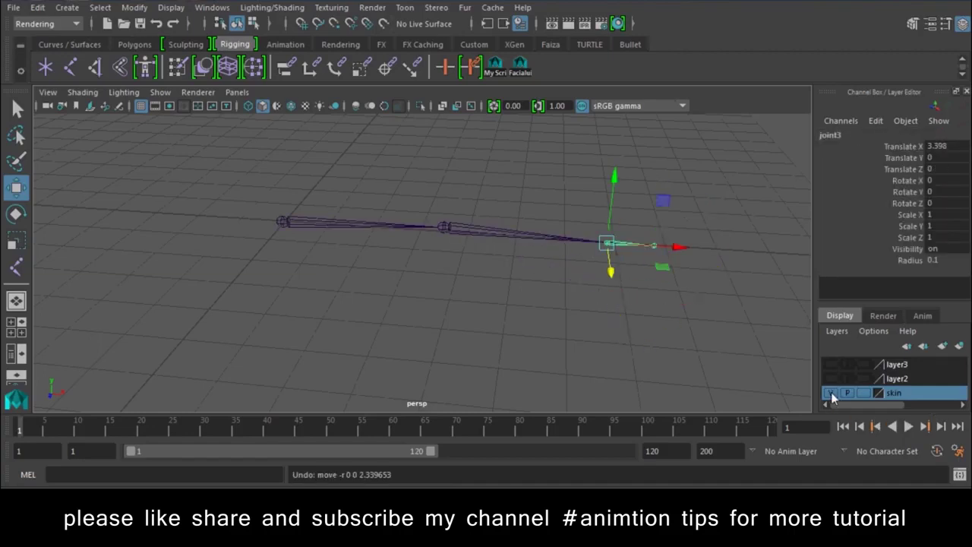
left_click(397, 228)
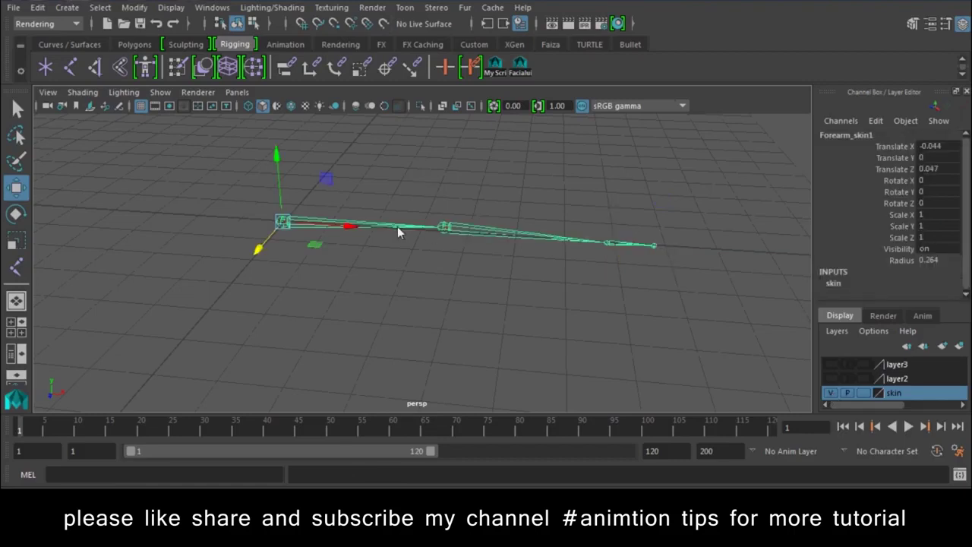
key("Delete")
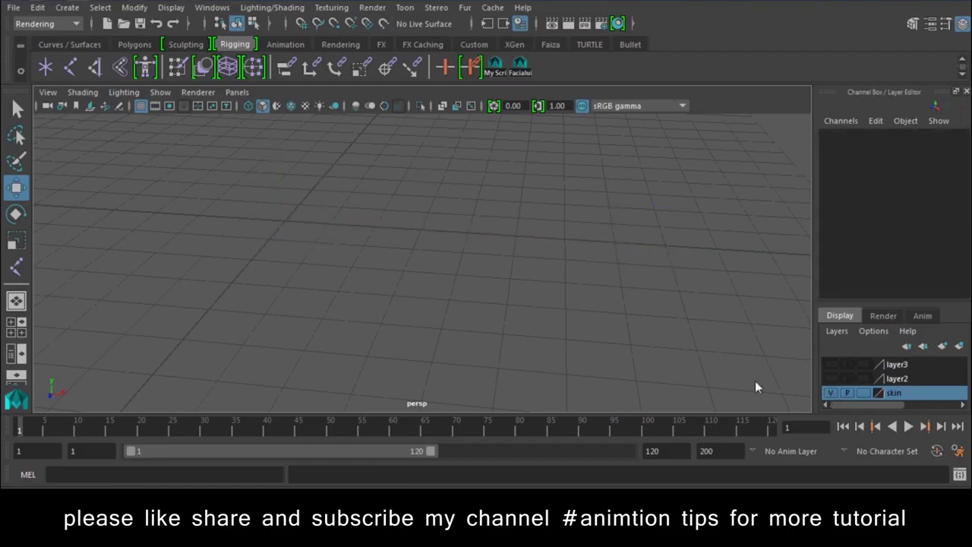
key("ctrl+z")
- Test-move the Wrist_skin and Hand_Skin joints along Z, undoing the wrist move
left_click(552, 240)
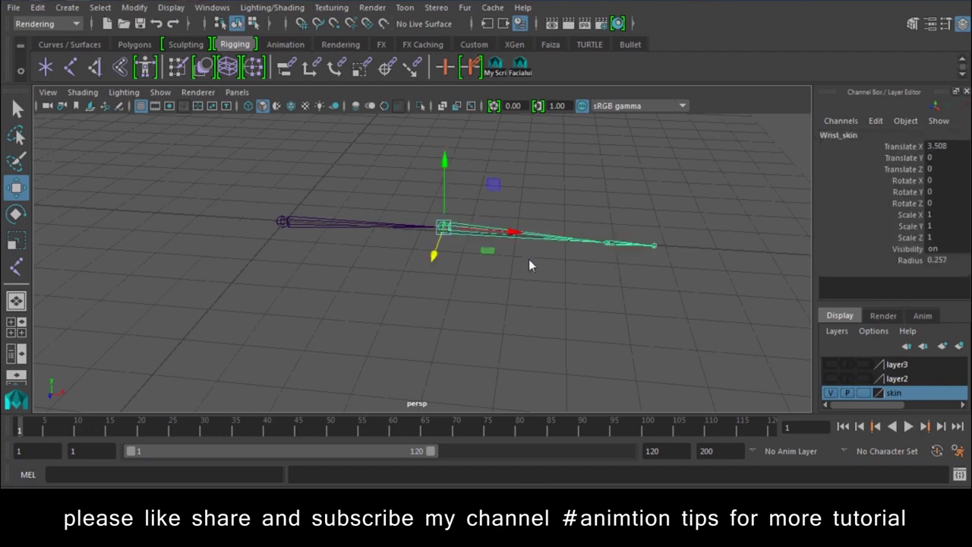
left_click_drag(434, 258, 410, 338)
key("ctrl+z")
key("Down")
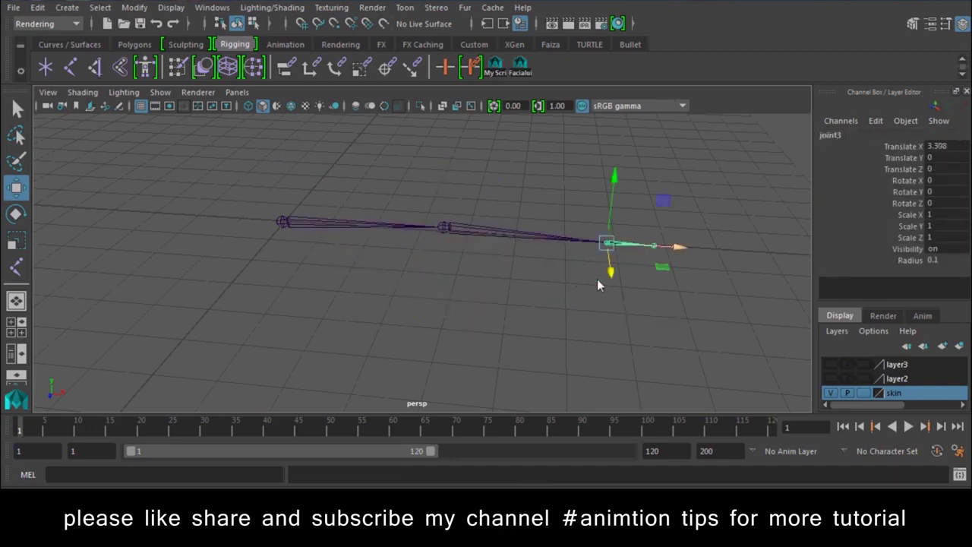
left_click(623, 271)
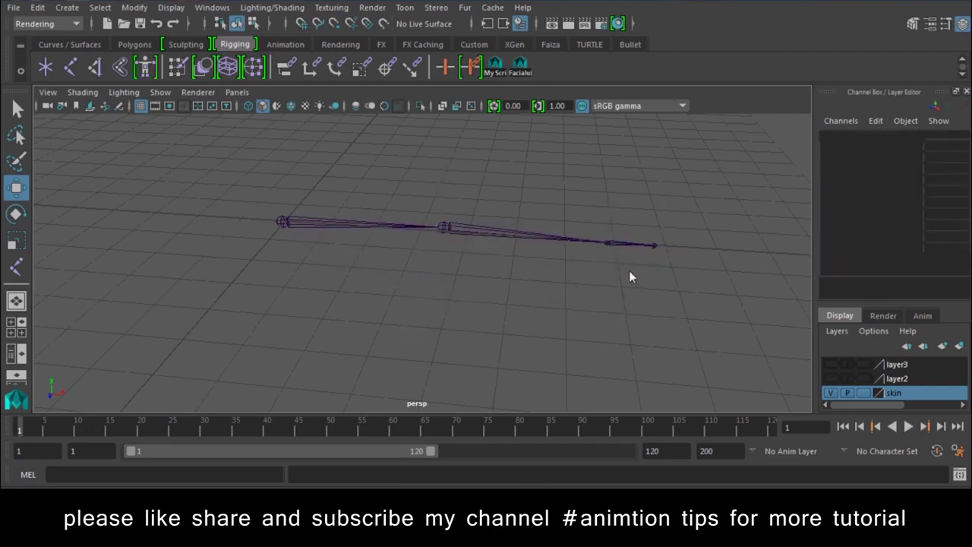
left_click(618, 245)
left_click_drag(610, 267, 611, 318)
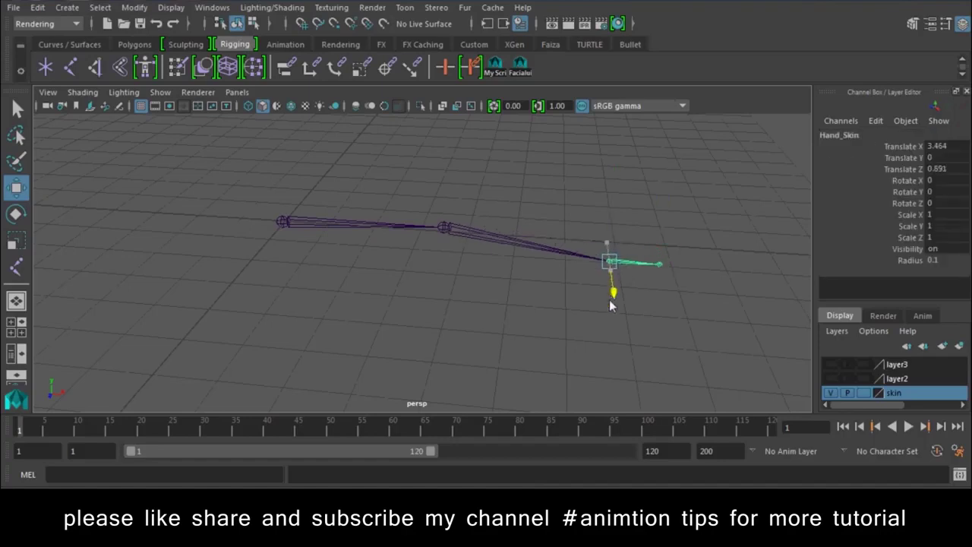
- Check the Finger_Skin, Hand_Skin and Wrist_skin joints one by one, then clear the selection
left_click(662, 242)
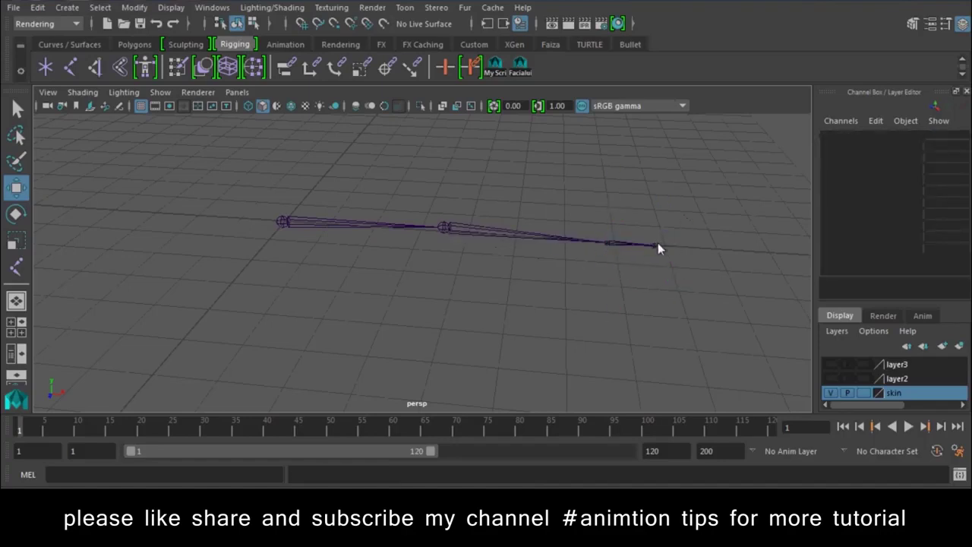
left_click(657, 243)
left_click(694, 292)
left_click(611, 250)
left_click(550, 253)
left_click(512, 237)
left_click(805, 399)
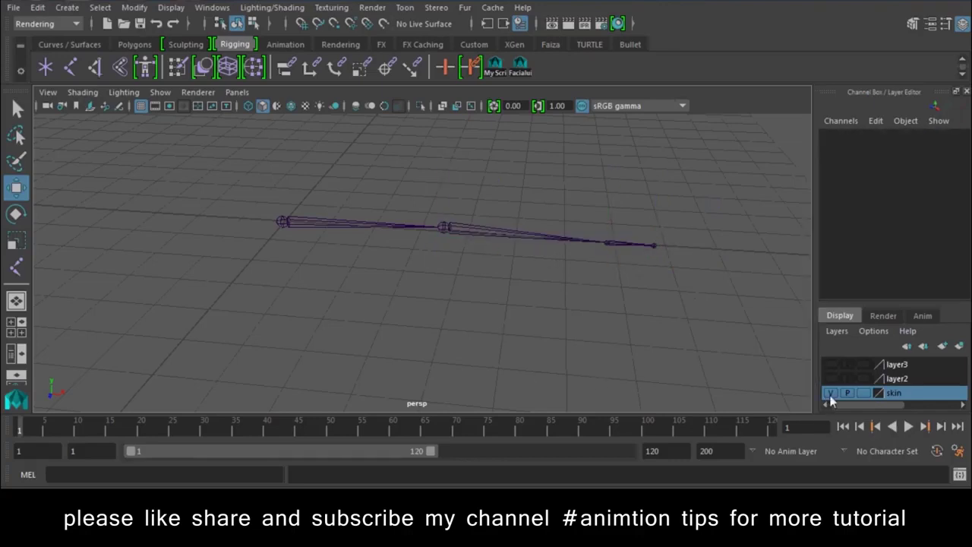
- Delete display layers layer2 and layer3
right_click(905, 379)
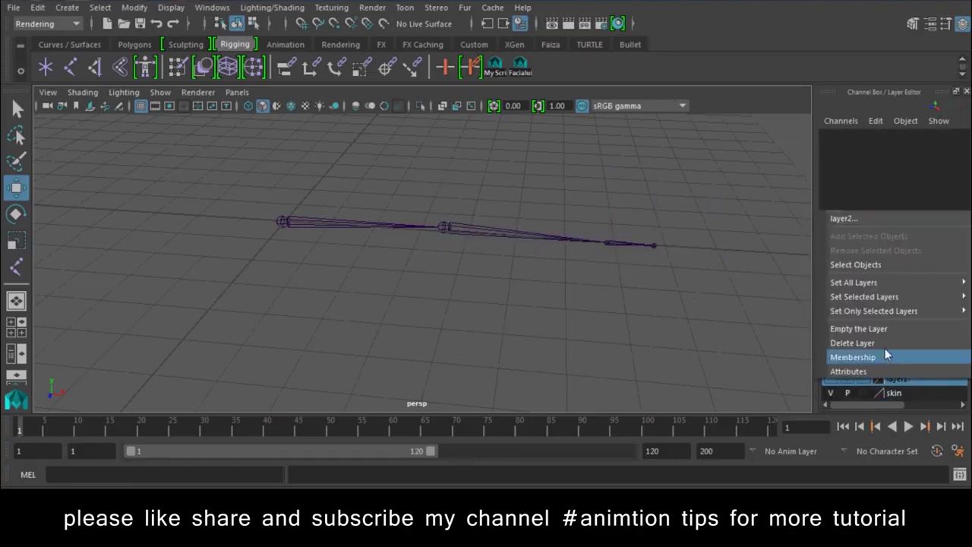
left_click(885, 343)
right_click(902, 370)
left_click(853, 328)
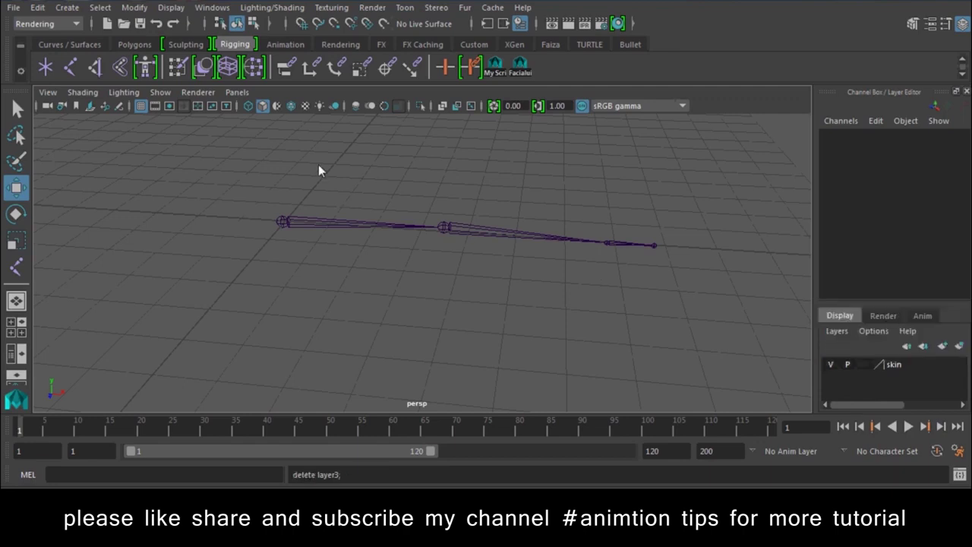
- Untangle the overlapping Forearm_skin1 and Forearm_skin2 chains, trying a move and a delete, both undone
left_click(323, 228)
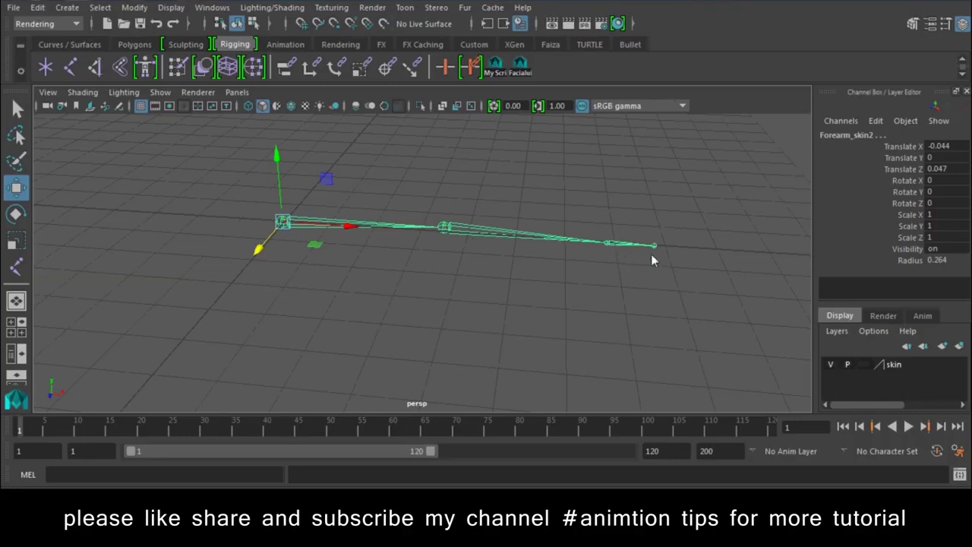
left_click_drag(657, 232, 650, 273)
left_click(464, 325)
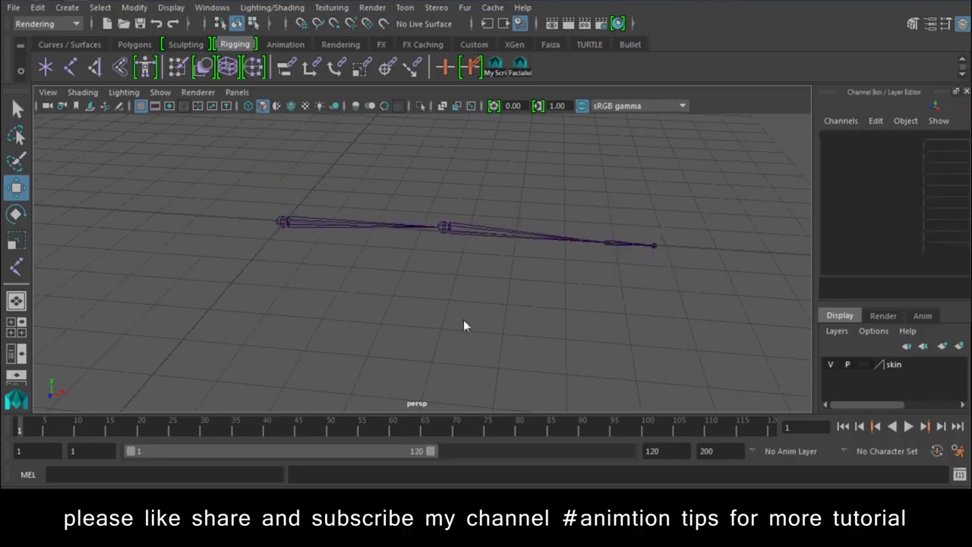
key("ctrl+z")
key("ctrl+z")
left_click(300, 225)
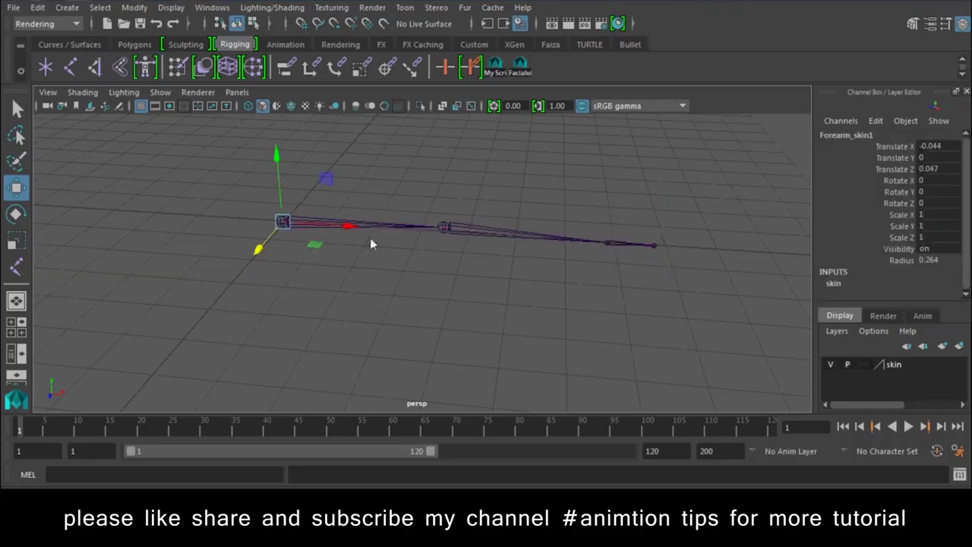
left_click_drag(347, 225, 198, 231)
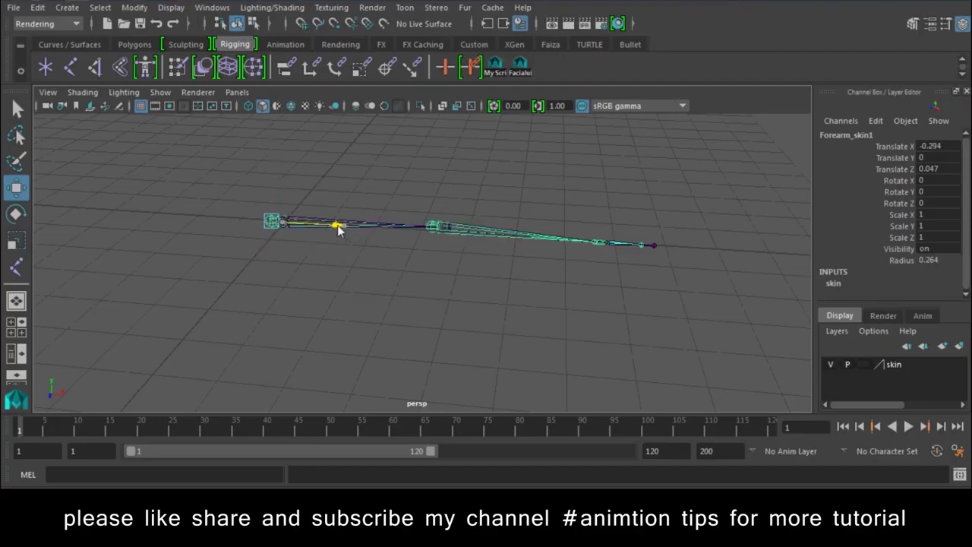
key("ctrl+z")
key("ctrl+z")
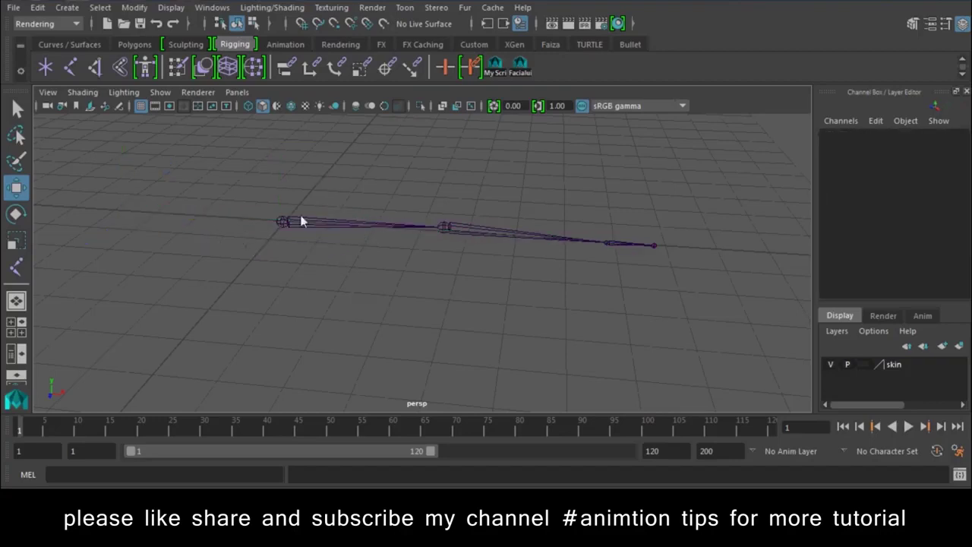
left_click(301, 221)
key("Delete")
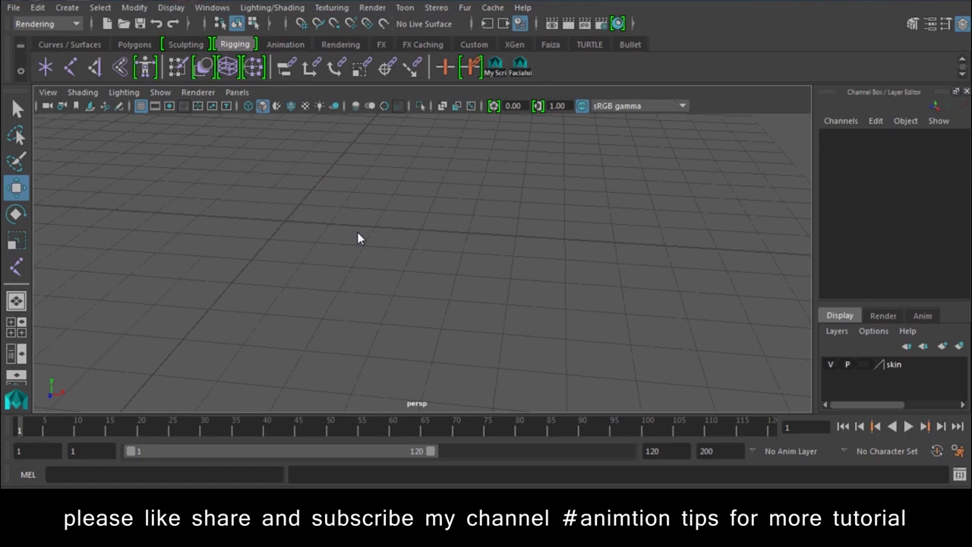
key("ctrl+z")
- Rename the Forearm_skin2 joint to Forearm_skin
double_click(861, 132)
left_click(871, 135)
key("BackSpace")
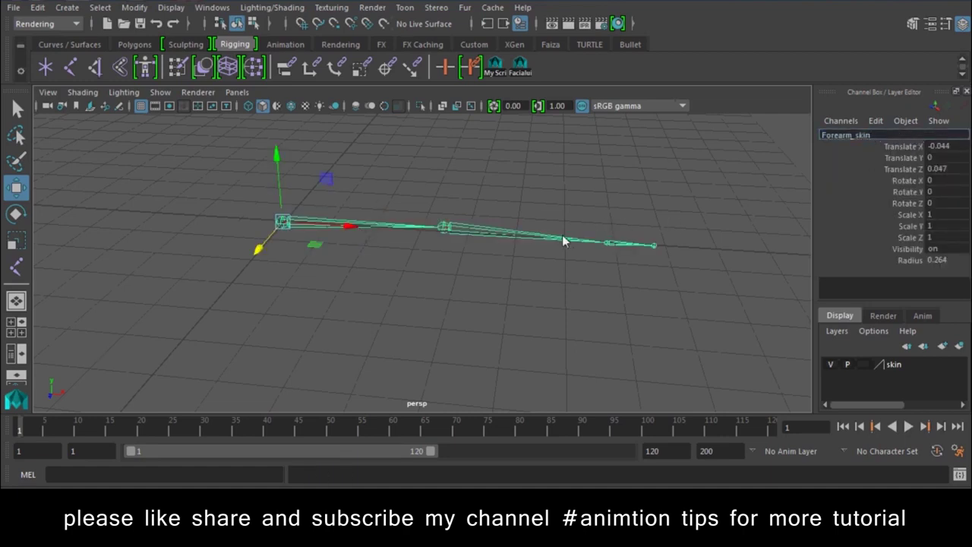
left_click(562, 234)
- Test-move joint3 along Z and undo it
left_click(622, 246)
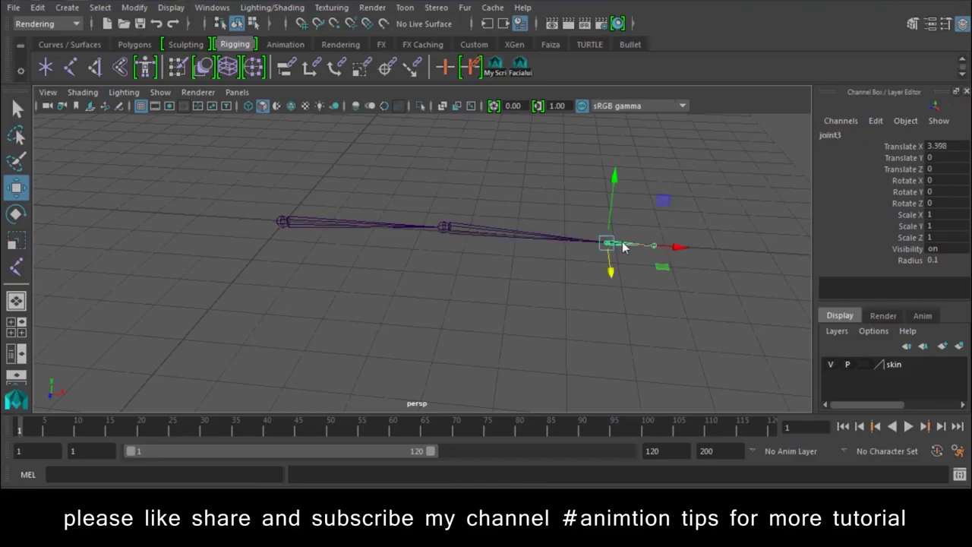
left_click(665, 223)
left_click(652, 247)
key("Up")
left_click_drag(607, 268, 612, 359)
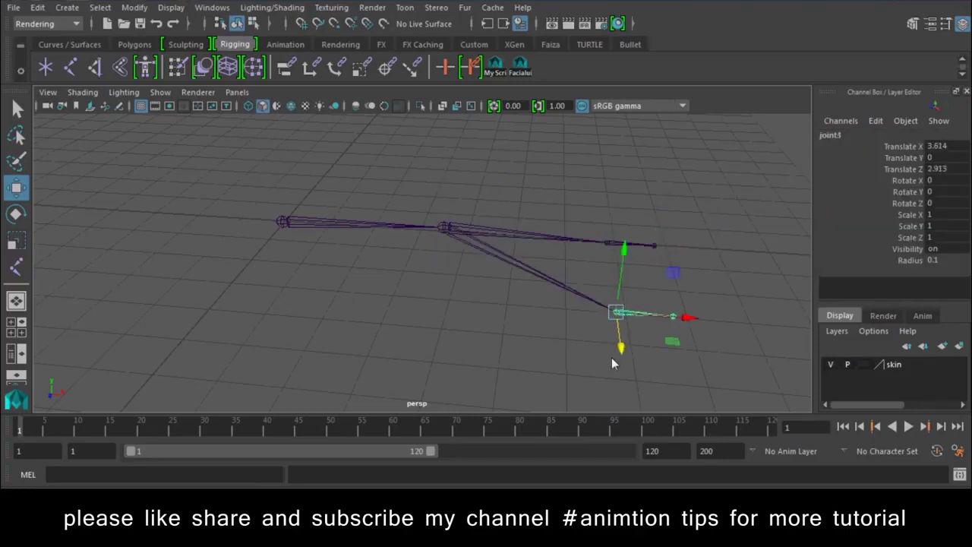
left_click(536, 276)
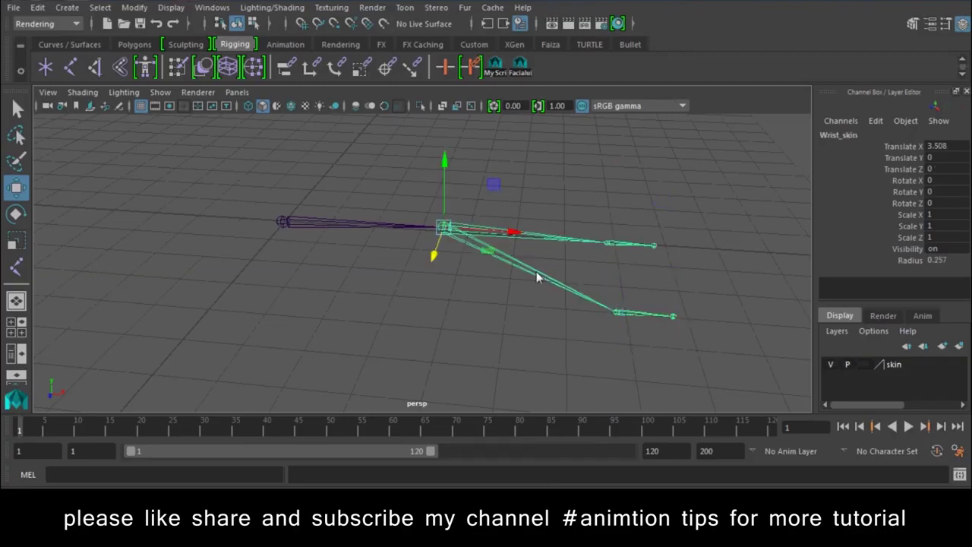
left_click(591, 303)
left_click(592, 299)
key("ctrl+z")
- Test-move the Finger_Skin end joint along Z and undo it
left_click(551, 237)
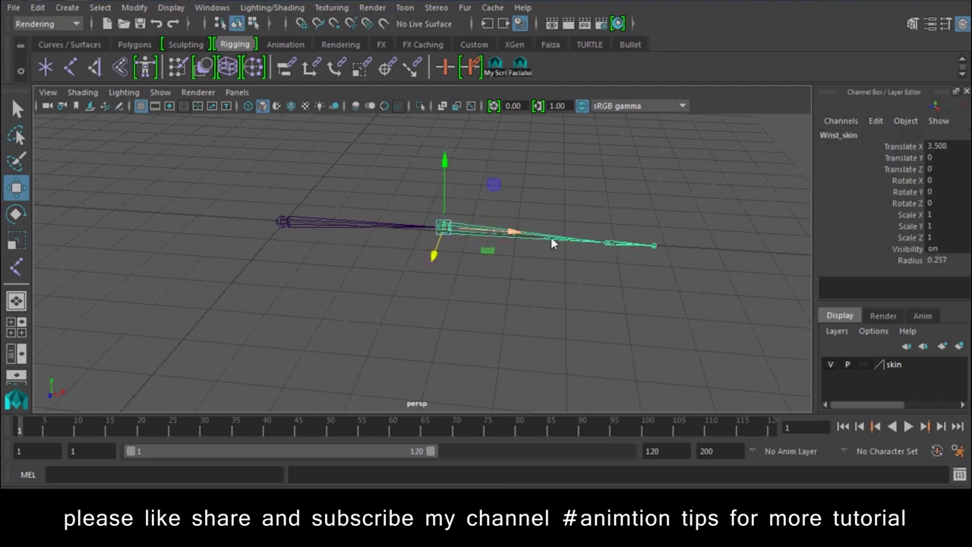
left_click(631, 245)
left_click(676, 227)
left_click(650, 246)
left_click_drag(661, 273, 672, 340)
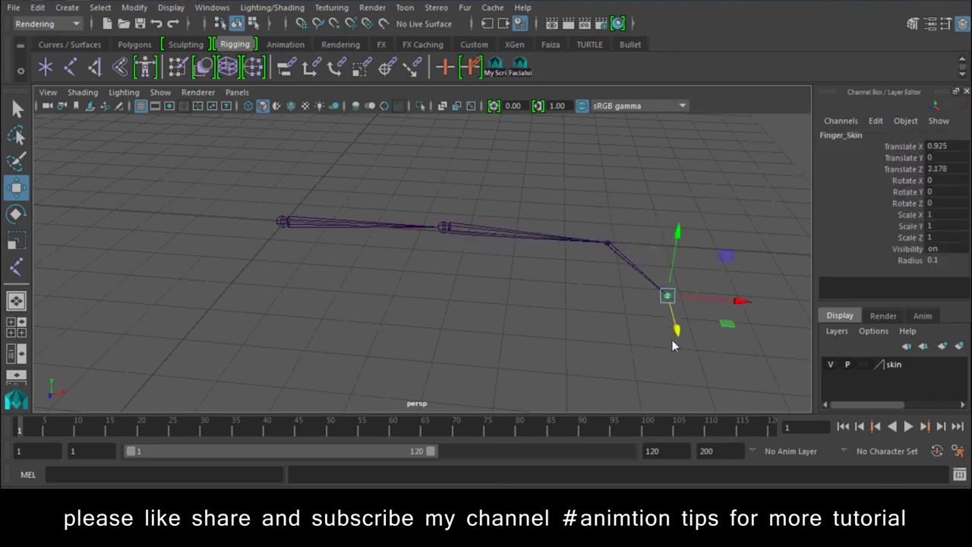
key("ctrl+z")
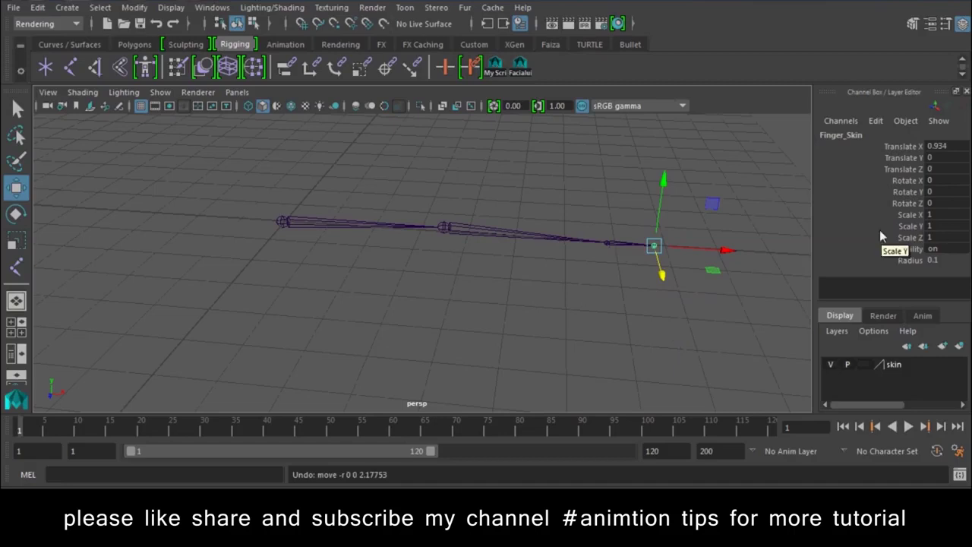
- Step through the skin chain's joints and finish with the root Forearm_skin selected
left_click(330, 229)
left_click(332, 225)
key("Down")
key("Up")
key("Down")
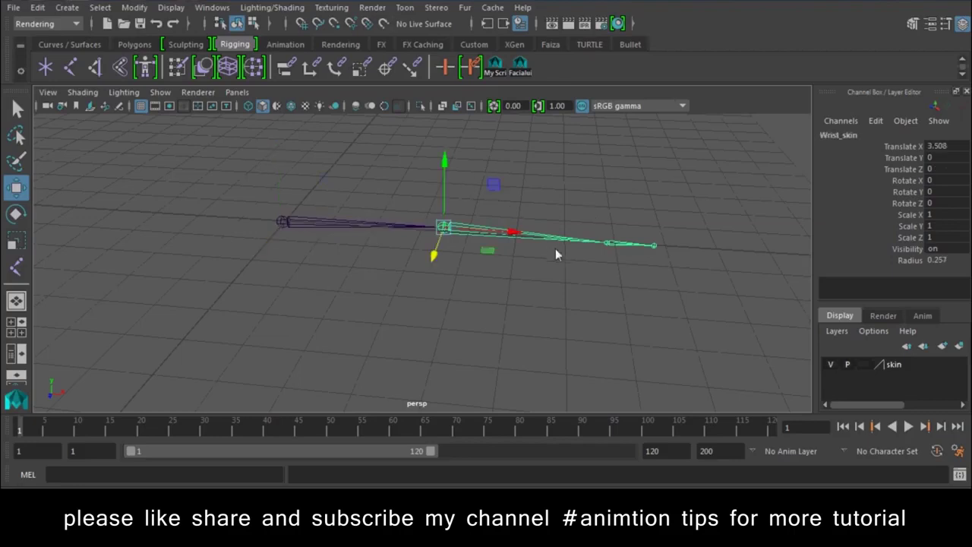
key("Down")
left_click(656, 249)
left_click(652, 242)
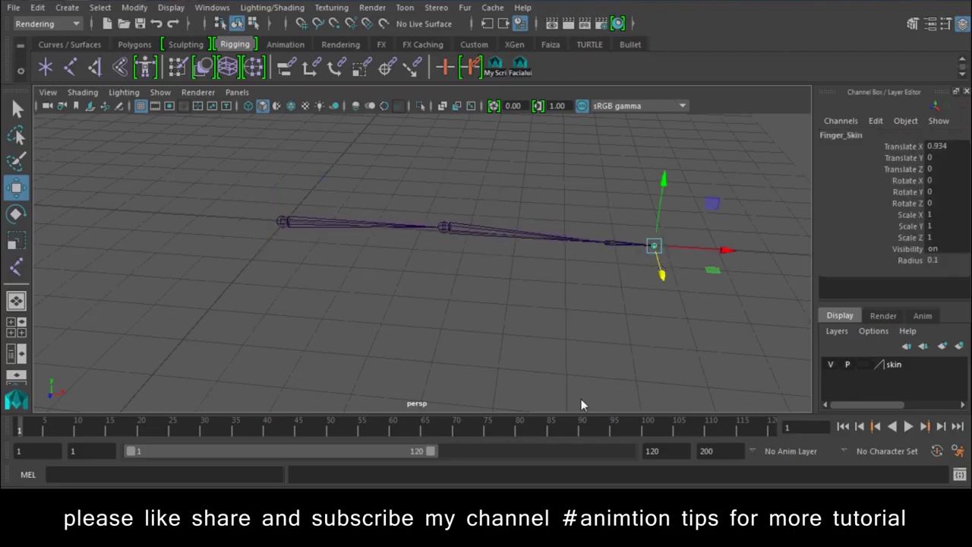
left_click(314, 226)
left_click(294, 255)
left_click(280, 222)
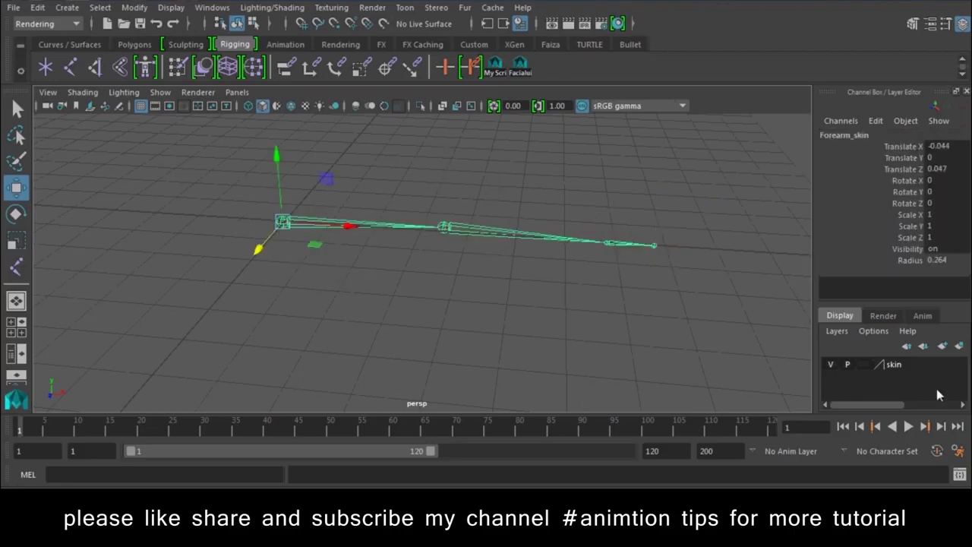
- Duplicate the skin chain into a new display layer named ik
key("ctrl+d")
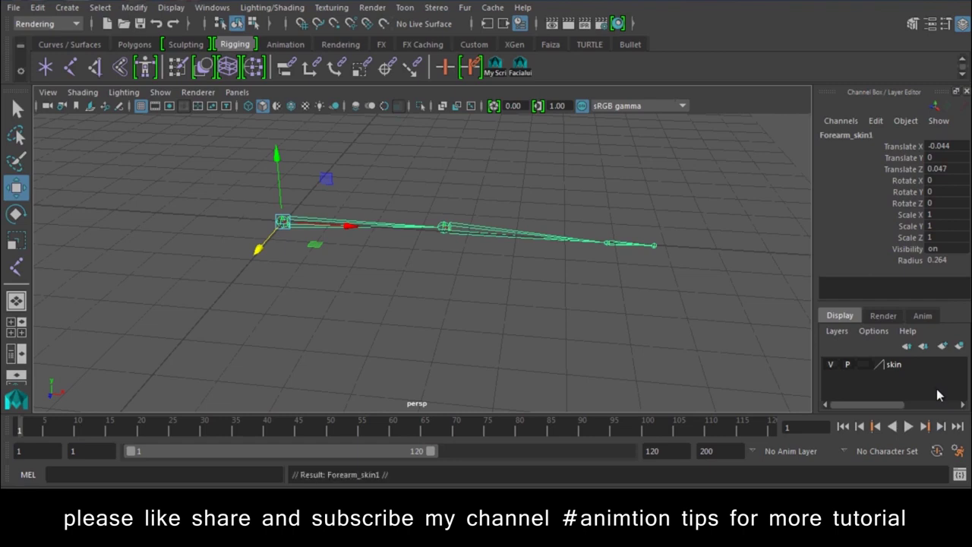
left_click(959, 345)
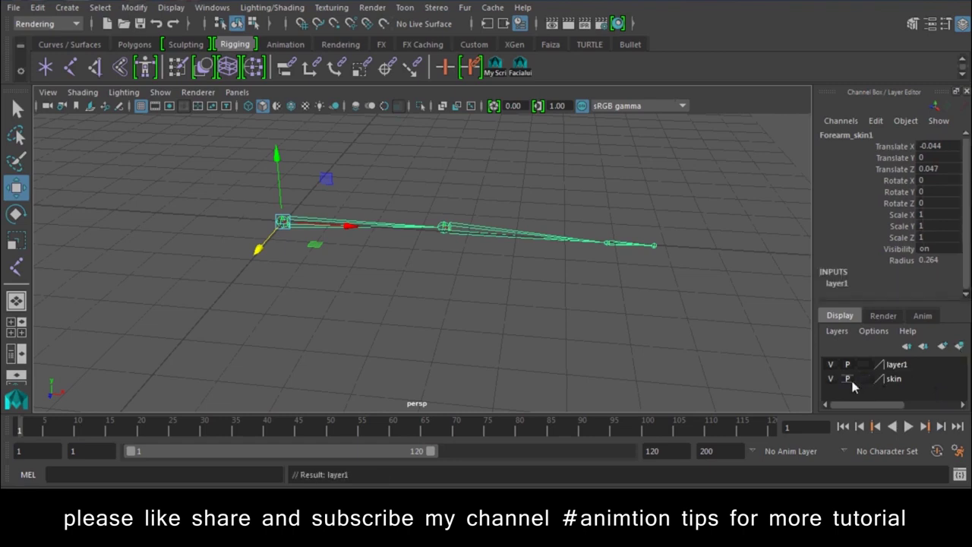
double_click(897, 365)
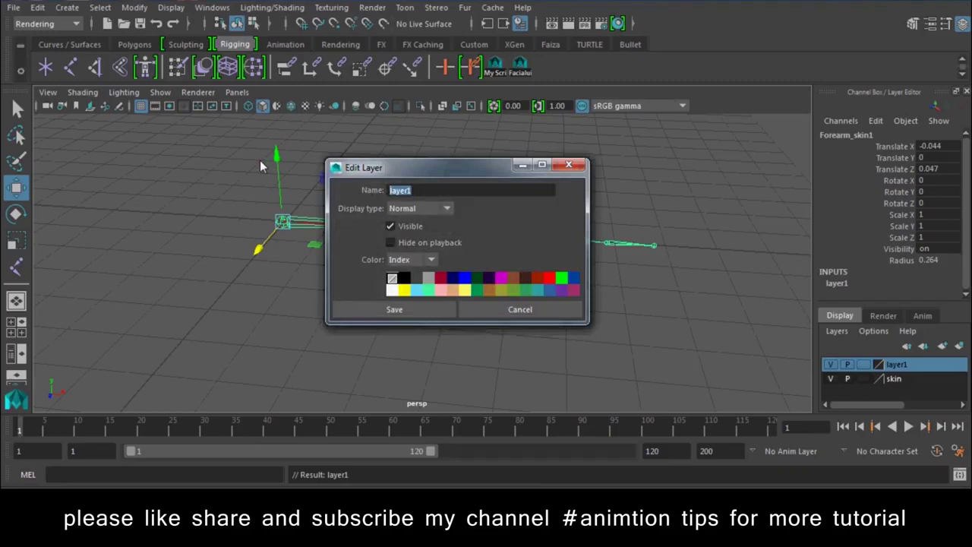
type("ik")
left_click(359, 311)
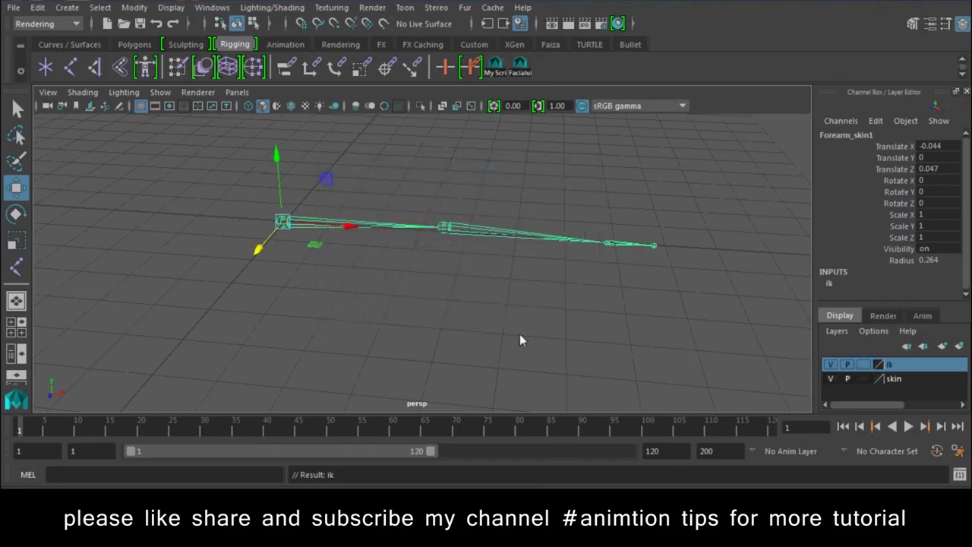
- Put a second duplicate in a layer named fk, then hide the fk and ik layers
key("Down")
left_click(959, 347)
double_click(892, 366)
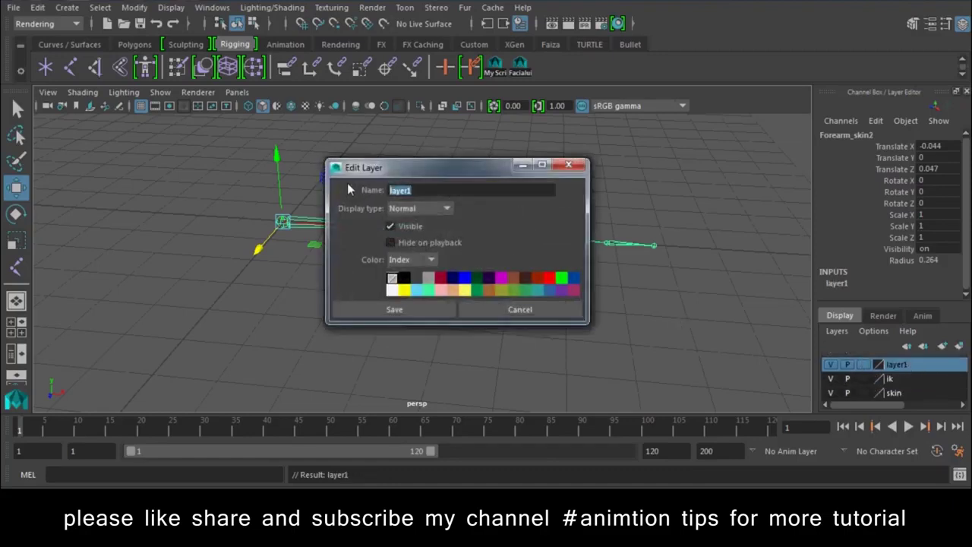
type("fk")
left_click(414, 313)
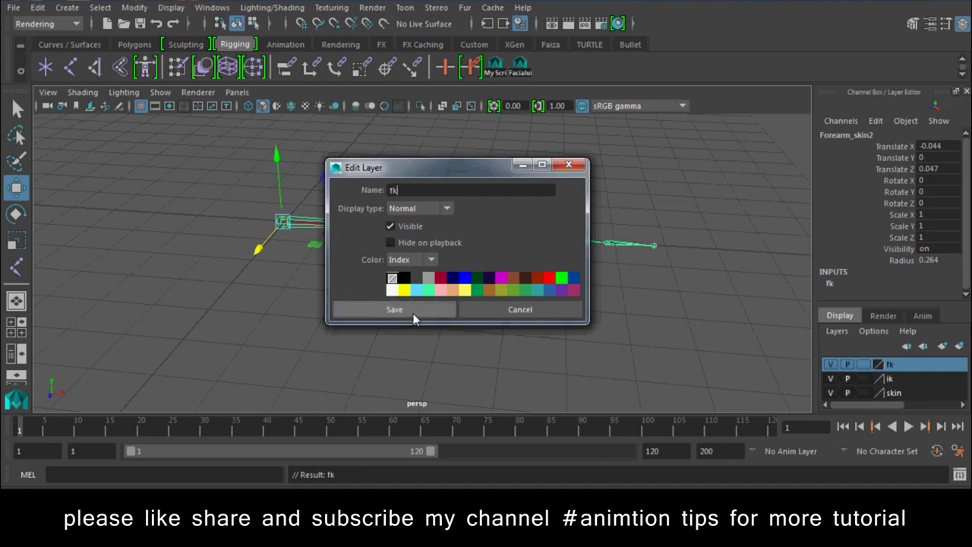
left_click(830, 364)
left_click(830, 379)
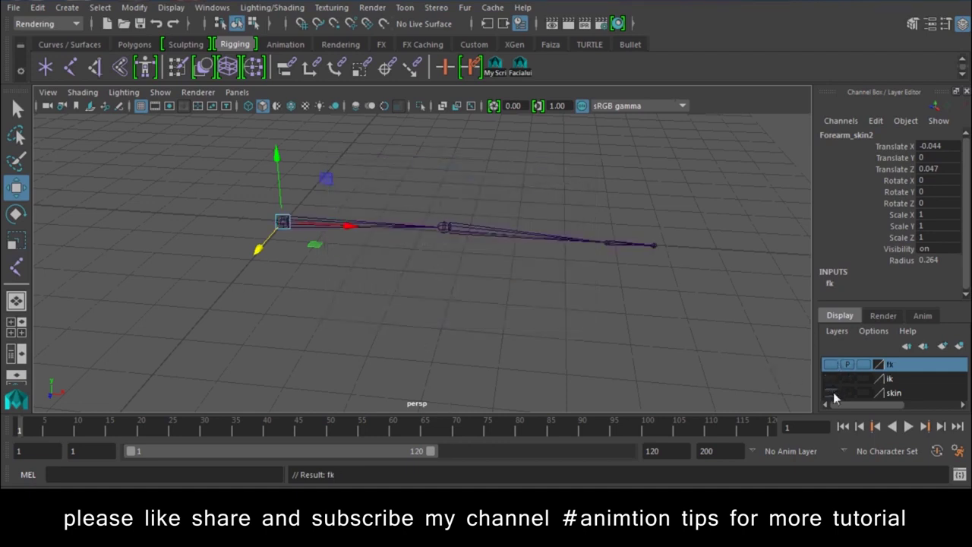
left_click(542, 311)
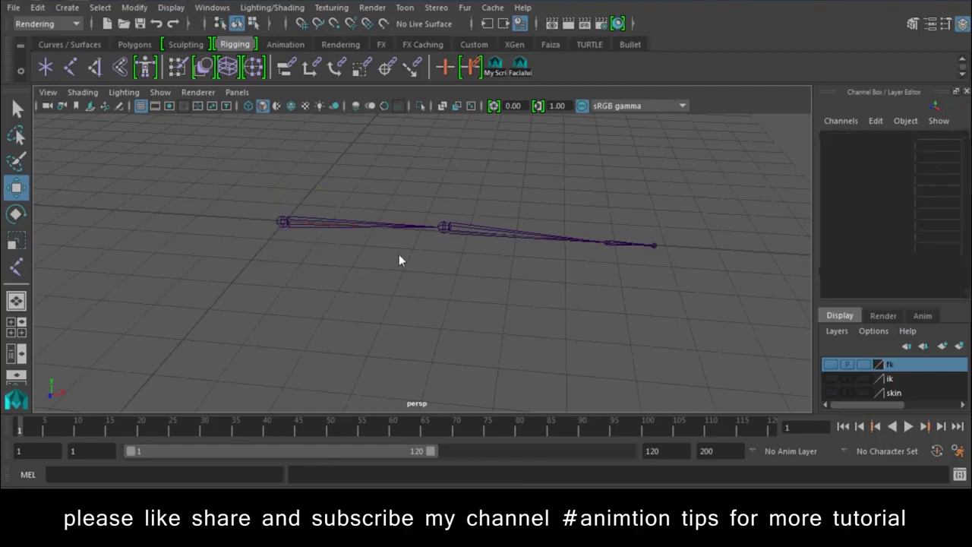
- Add the original joint chain to the skin layer and show the fk layer again
left_click(281, 221)
left_click(900, 393)
right_click(900, 393)
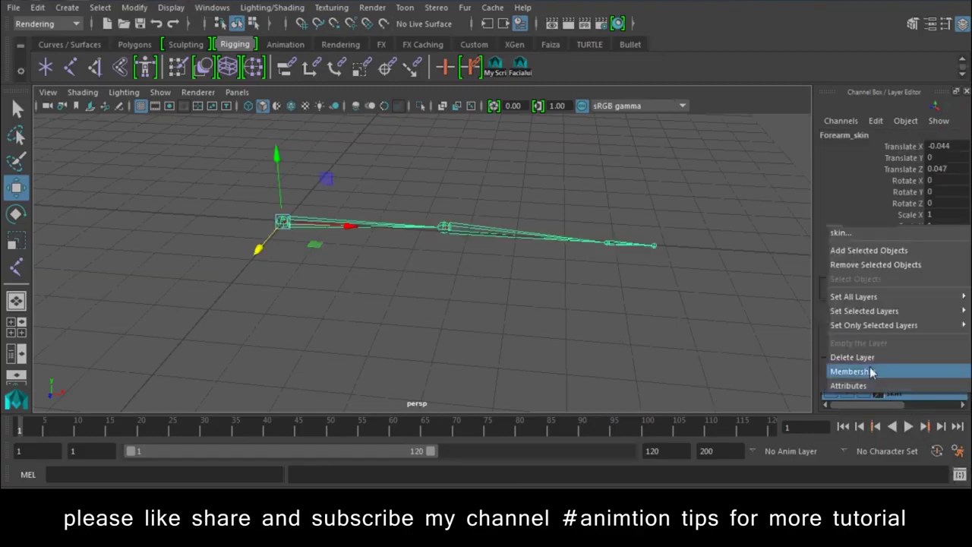
left_click(879, 250)
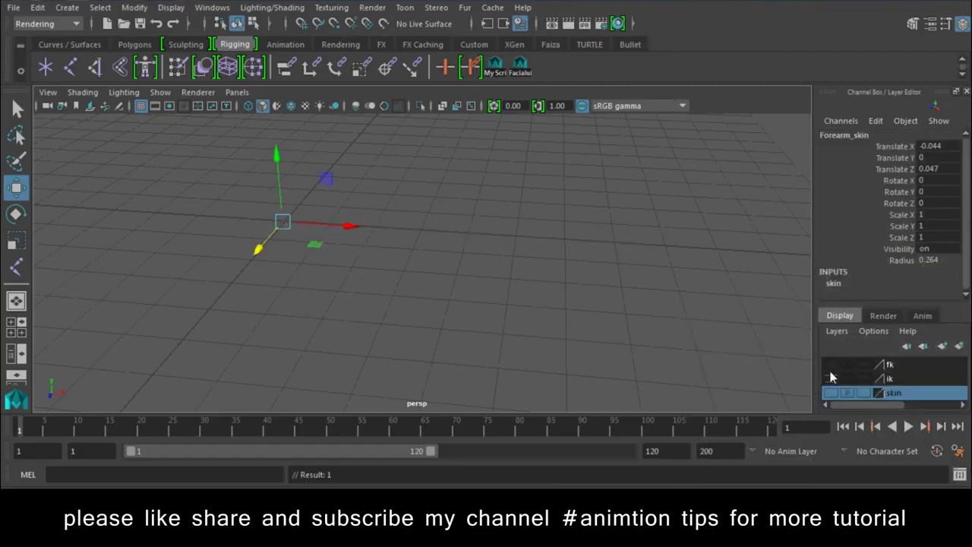
left_click(830, 365)
- Rename the fk root and wrist joints to Forearm_fk and Wrist_fk
left_click(363, 234)
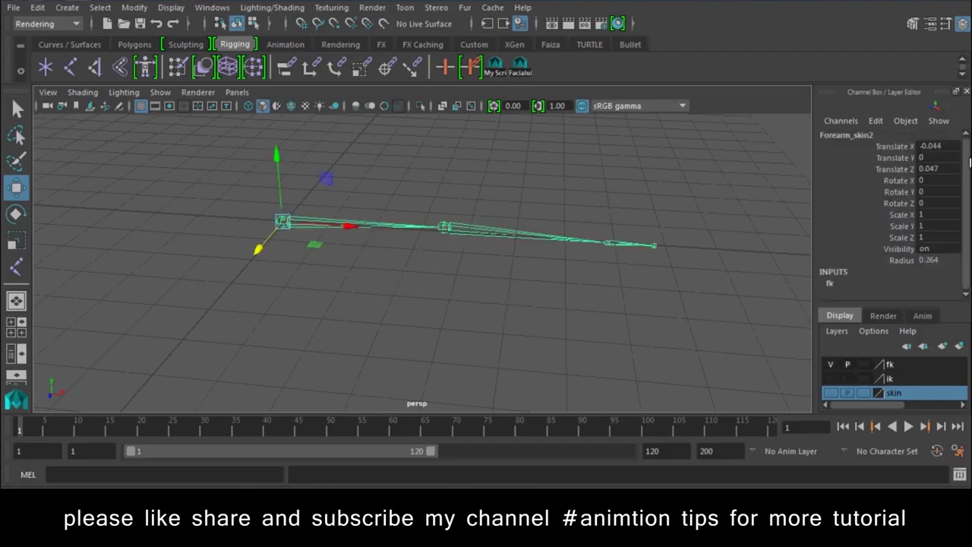
double_click(881, 133)
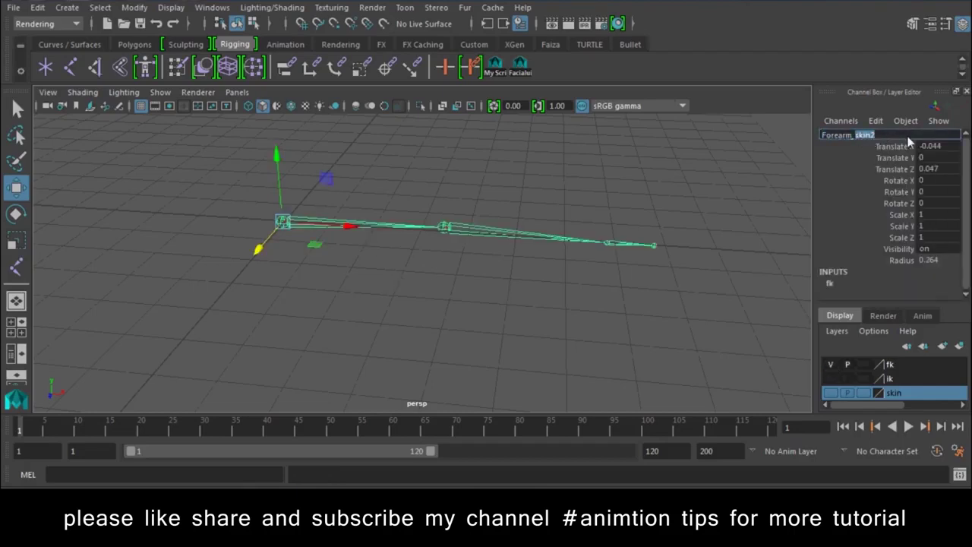
type("fk")
key("Return")
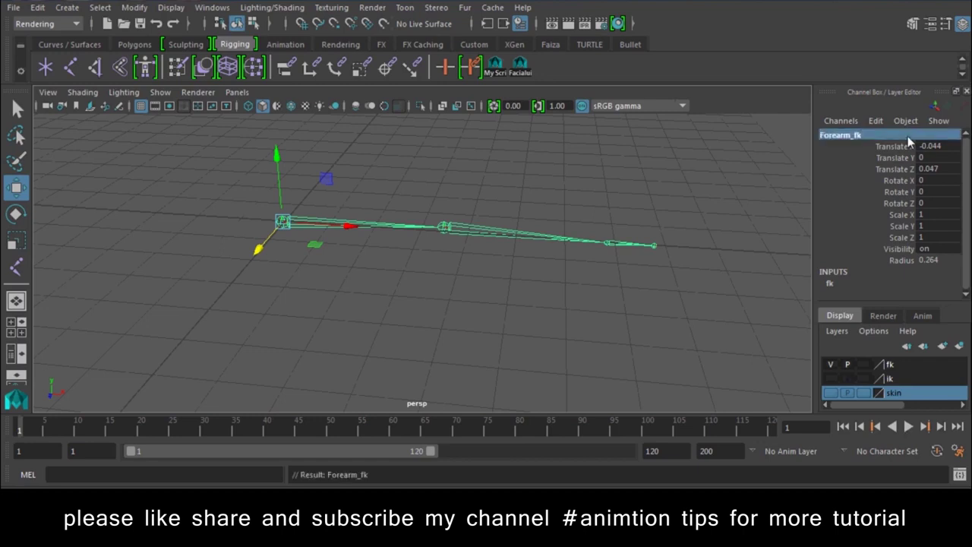
left_click(526, 238)
double_click(840, 136)
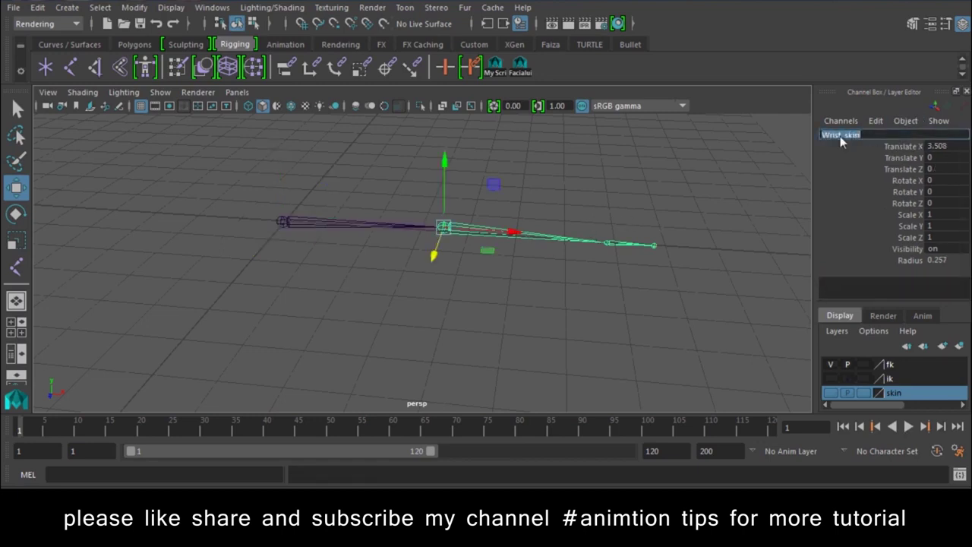
type("fk")
key("Return")
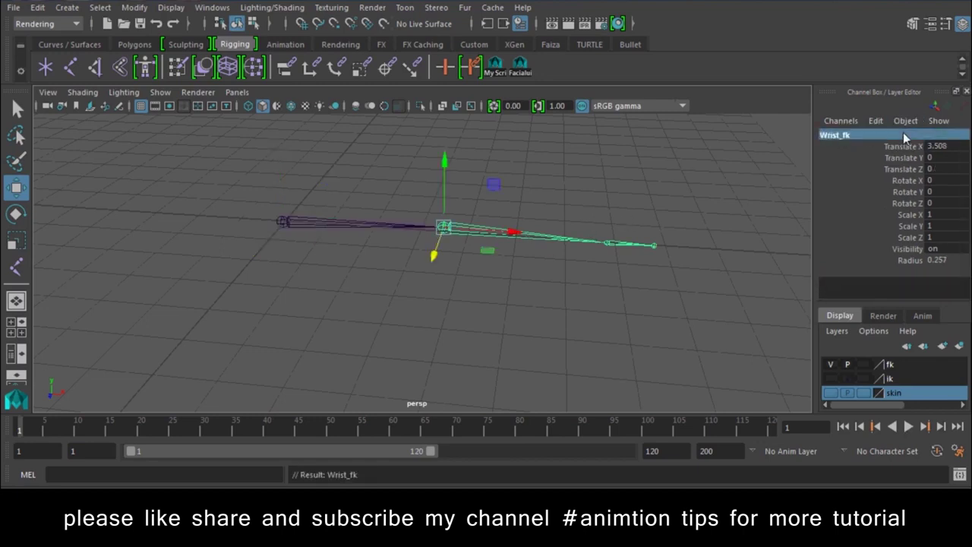
- Rename the fk hand and finger joints to Hand_fk and Finger_fk
left_click(608, 243)
double_click(845, 134)
type("fk")
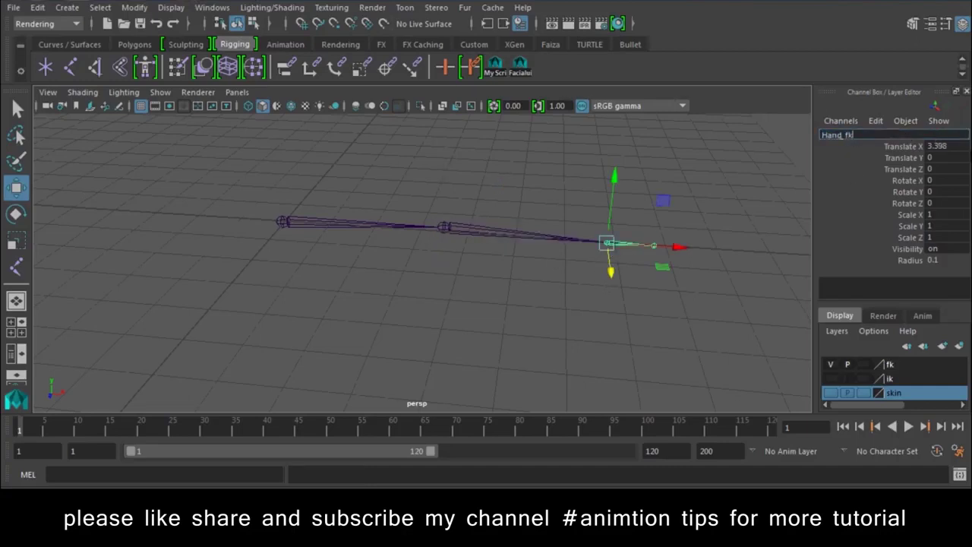
key("Return")
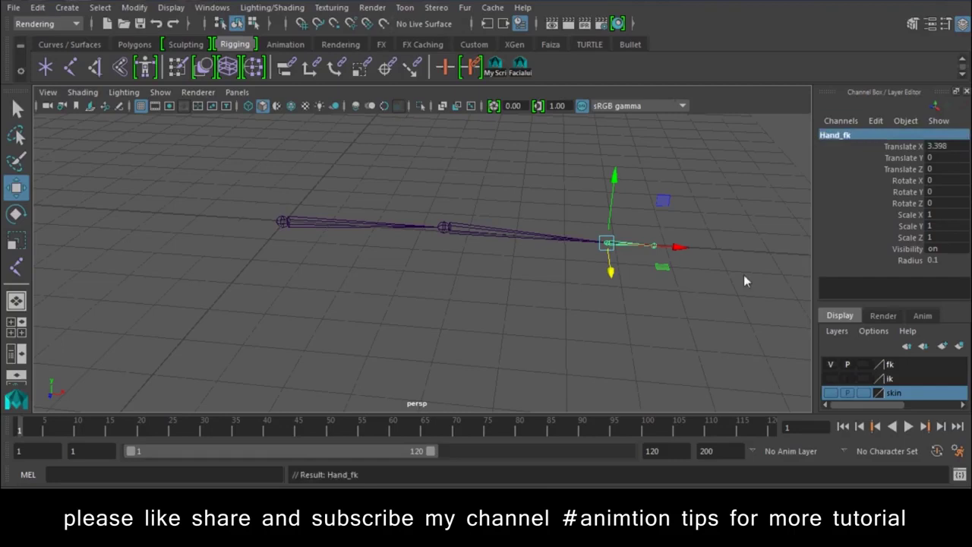
left_click(743, 281)
left_click(653, 244)
double_click(846, 135)
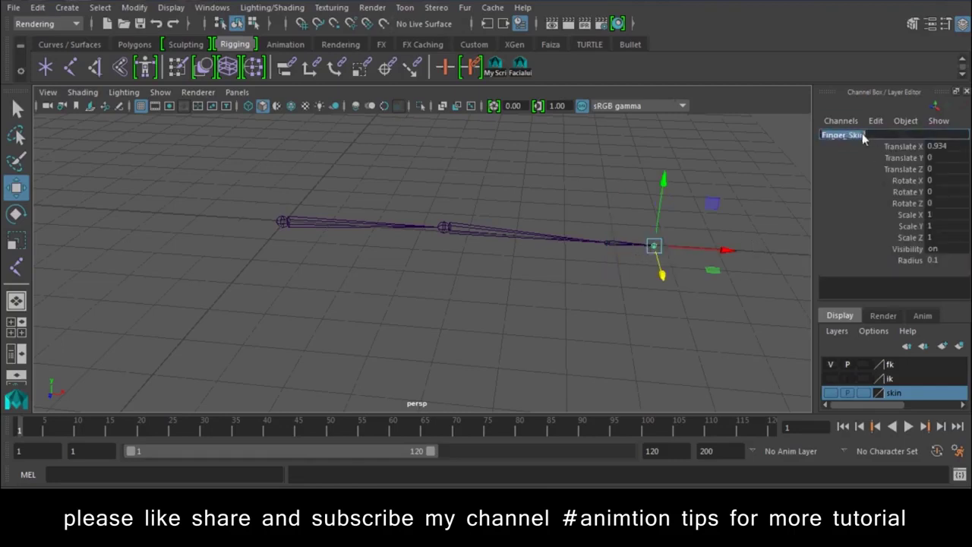
left_click_drag(850, 135, 946, 144)
type("fk")
key("Return")
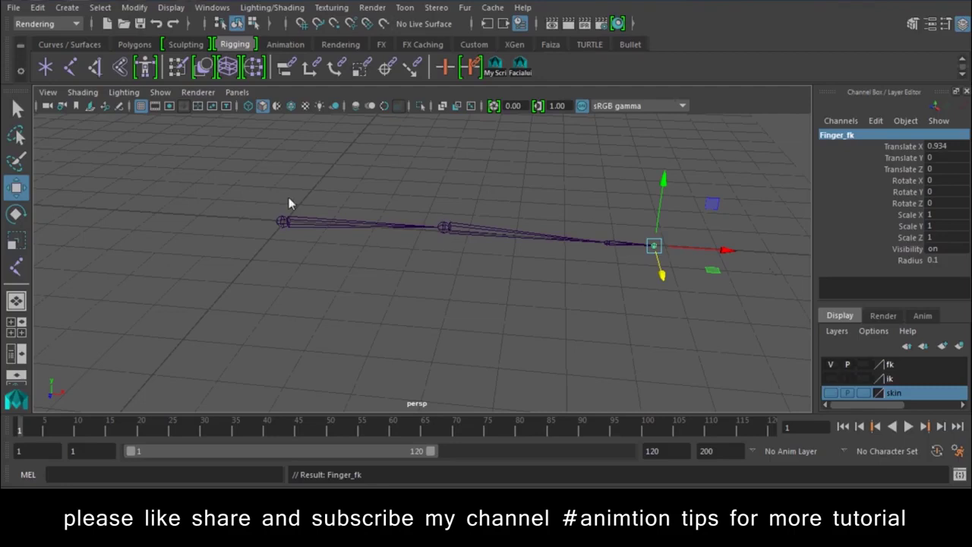
- Hide the fk layer and show the ik layer
left_click(299, 220)
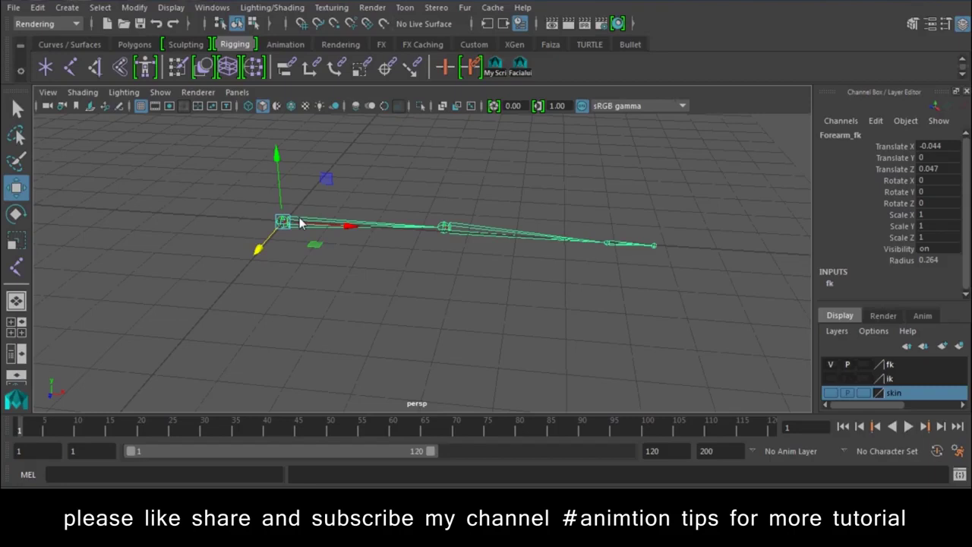
left_click(470, 182)
left_click(299, 225)
left_click(819, 372)
left_click(830, 365)
left_click(831, 377)
- Rename the ik root and wrist joints to Forearm_ik and Wrist_ik
left_click(382, 224)
double_click(839, 135)
left_click_drag(855, 134, 942, 137)
type("ik")
key("Return")
left_click(511, 236)
double_click(845, 135)
left_click_drag(845, 133, 892, 130)
type("ik")
key("Return")
- Rename the ik hand and finger joints to Hand_ik and Finger_ik
left_click(632, 302)
left_click(617, 240)
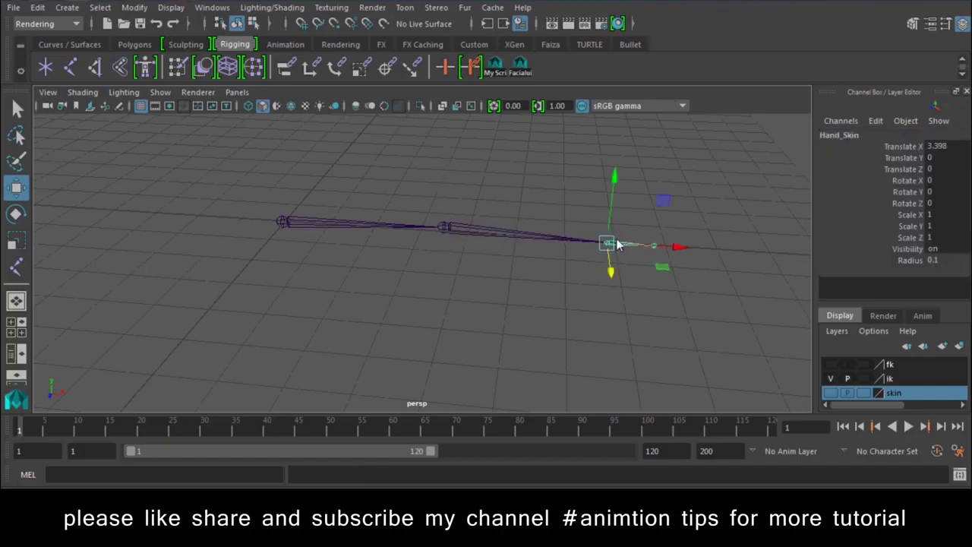
double_click(871, 134)
left_click_drag(845, 135, 899, 135)
type("ik")
key("Return")
left_click(654, 253)
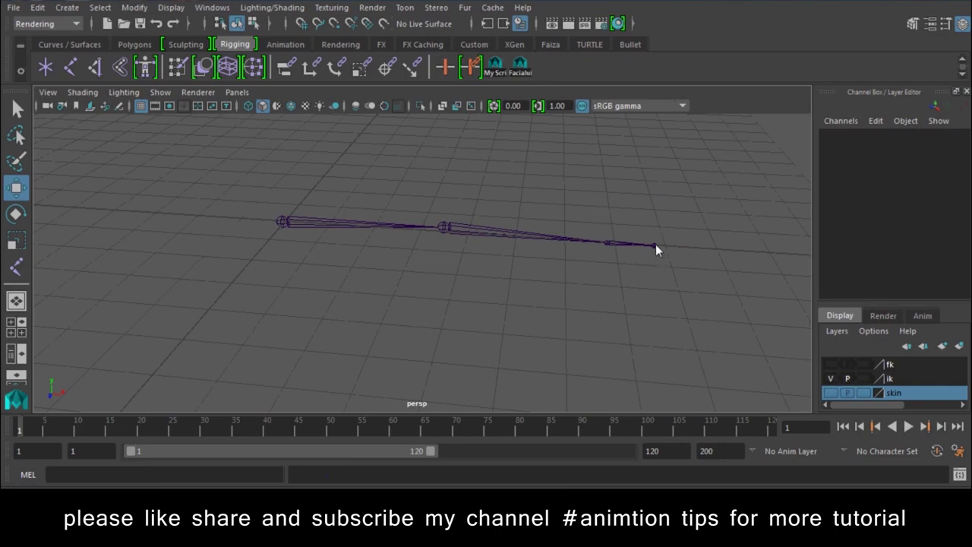
left_click(655, 244)
double_click(850, 134)
left_click_drag(850, 132, 903, 128)
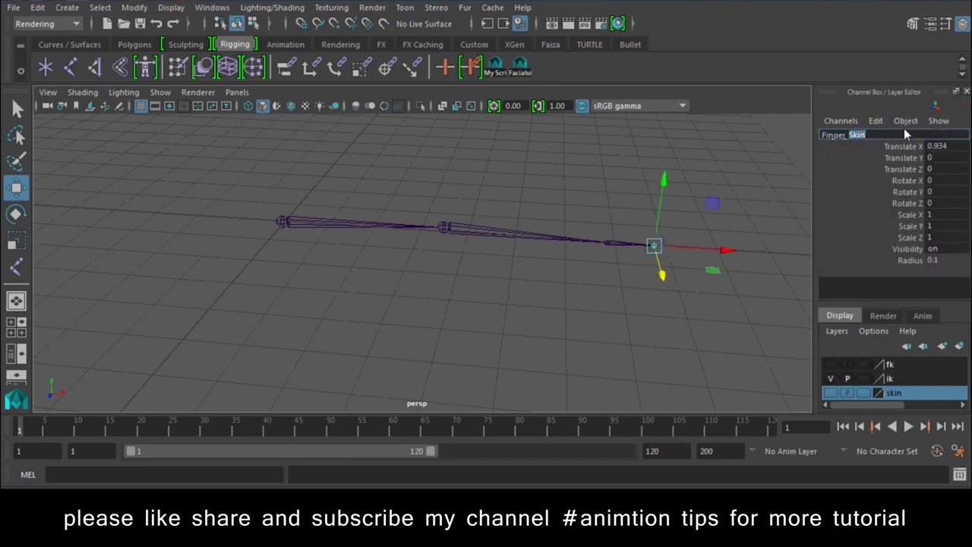
type("ik")
key("Return")
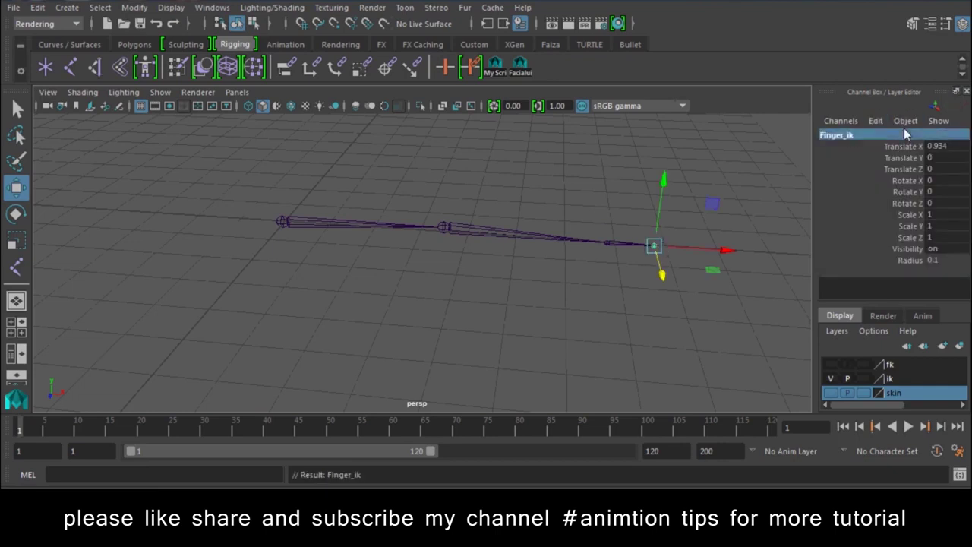
- Hide the ik layer, show the skin layer and select the skin chain's joints
left_click(834, 377)
left_click(830, 391)
left_click(372, 228)
left_click(481, 238)
left_click(643, 244)
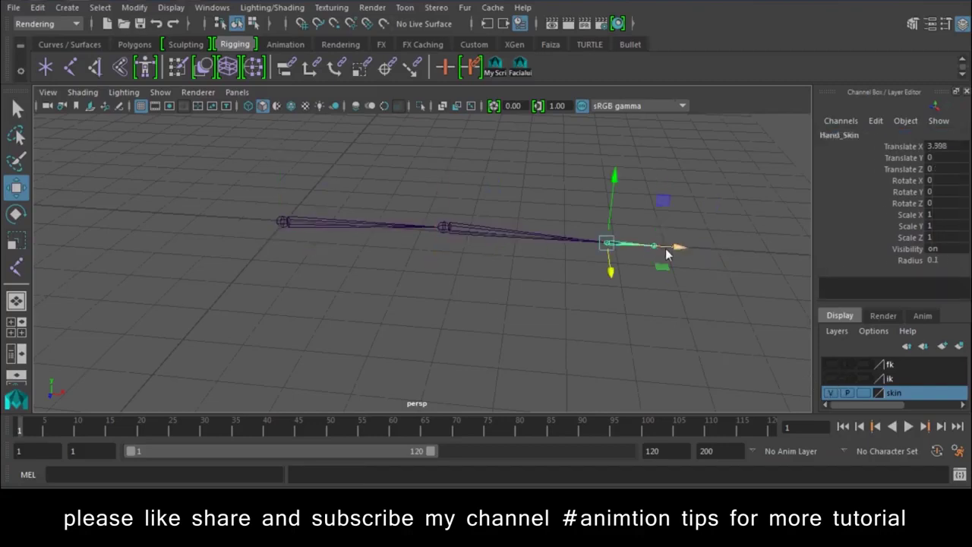
- Open the Outliner and check the Forearm_skin, Forearm_ik and Forearm_fk chains
left_click(205, 10)
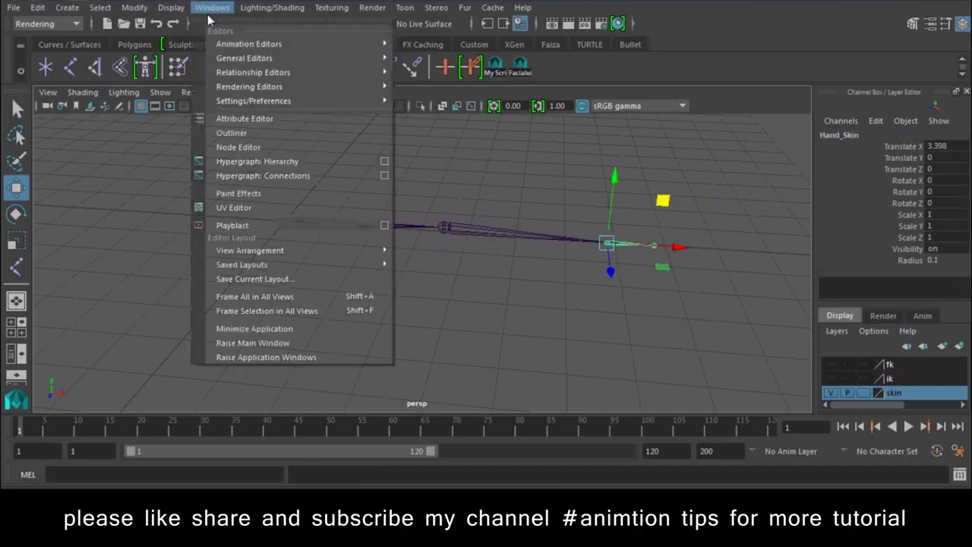
left_click(221, 137)
left_click_drag(556, 4, 114, 58)
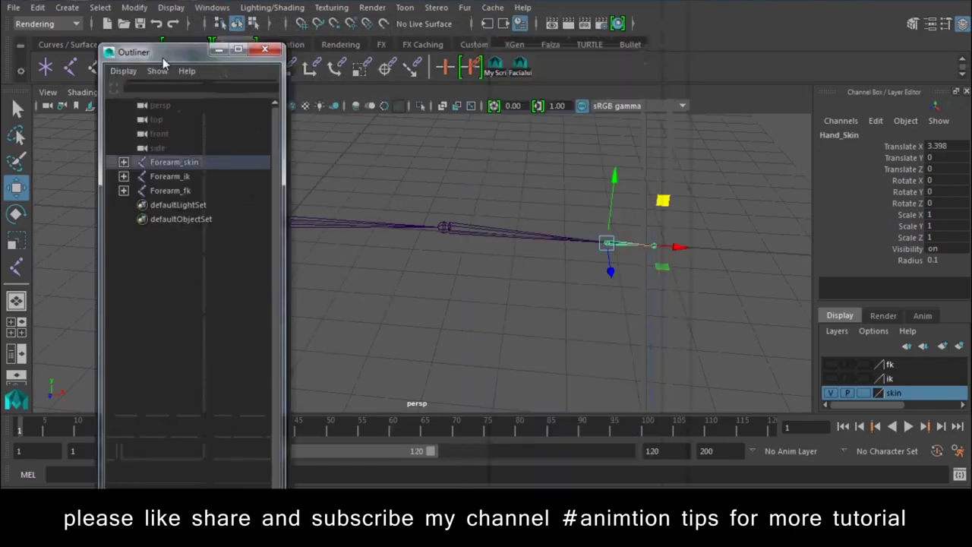
left_click(127, 169)
left_click(123, 183)
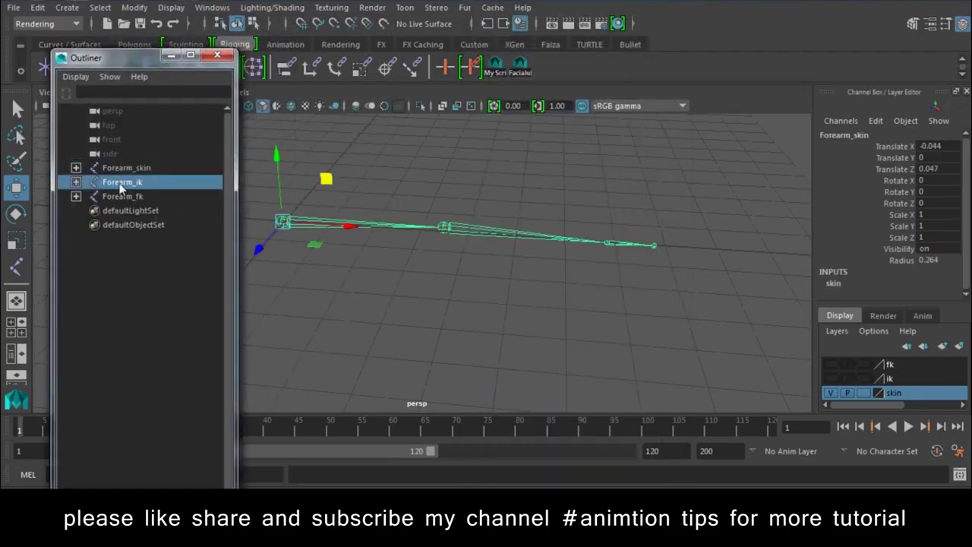
left_click(123, 196)
left_click(127, 292)
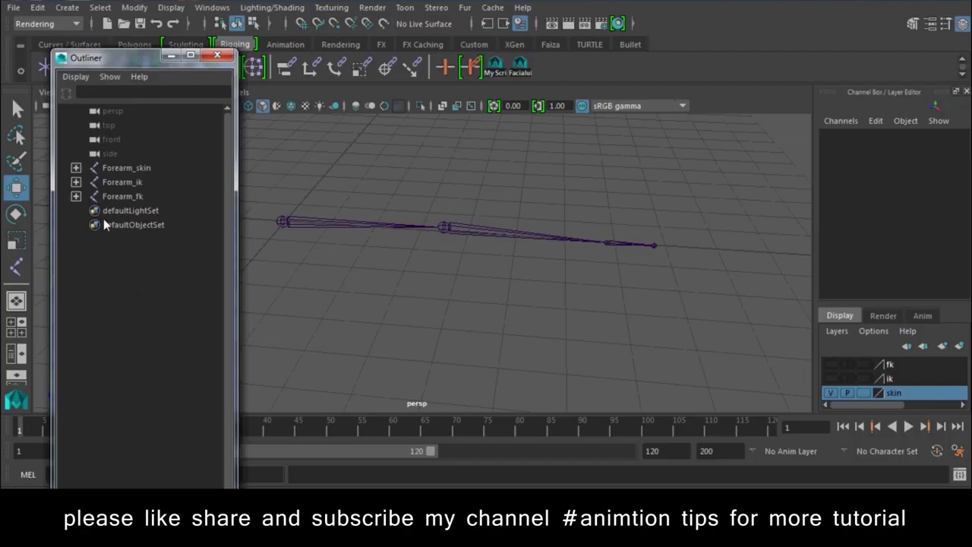
- Tumble the view and dock the Outliner at the lower-left corner
mouse_move(557, 331)
left_mouse_down("alt")
mouse_move(477, 314)
mouse_move(675, 323)
mouse_move(634, 371)
mouse_move(327, 235)
left_mouse_up("alt")
left_click_drag(122, 54, 37, 294)
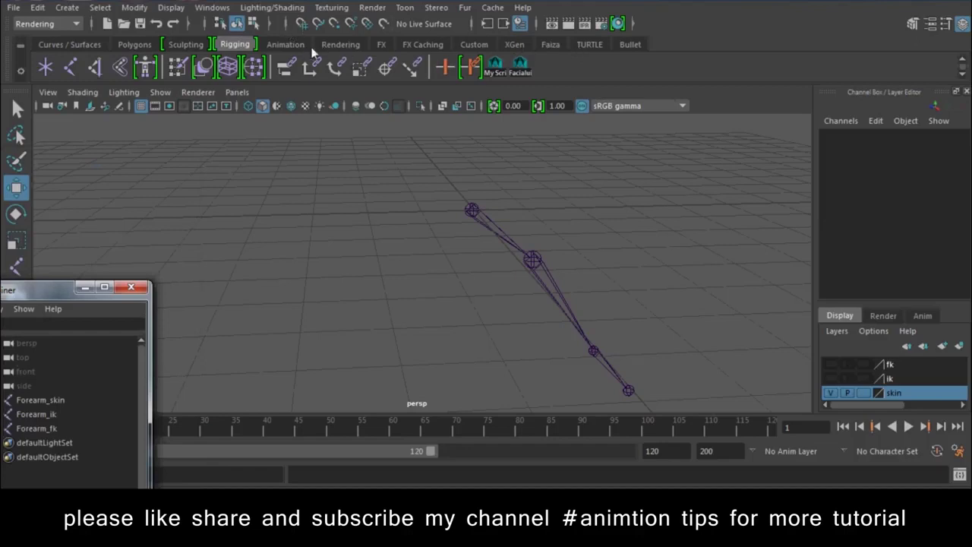
left_click(497, 71)
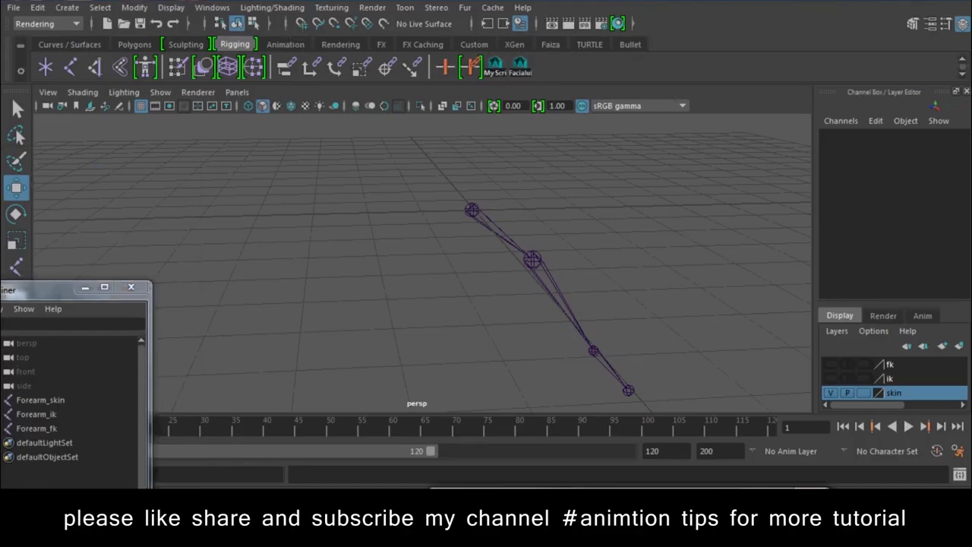
- Create an arc controller curve from the wireControllers script with Rotate Z set to 90
mouse_move(833, 95)
left_mouse_down()
mouse_move(843, 54)
mouse_move(728, 100)
left_mouse_up()
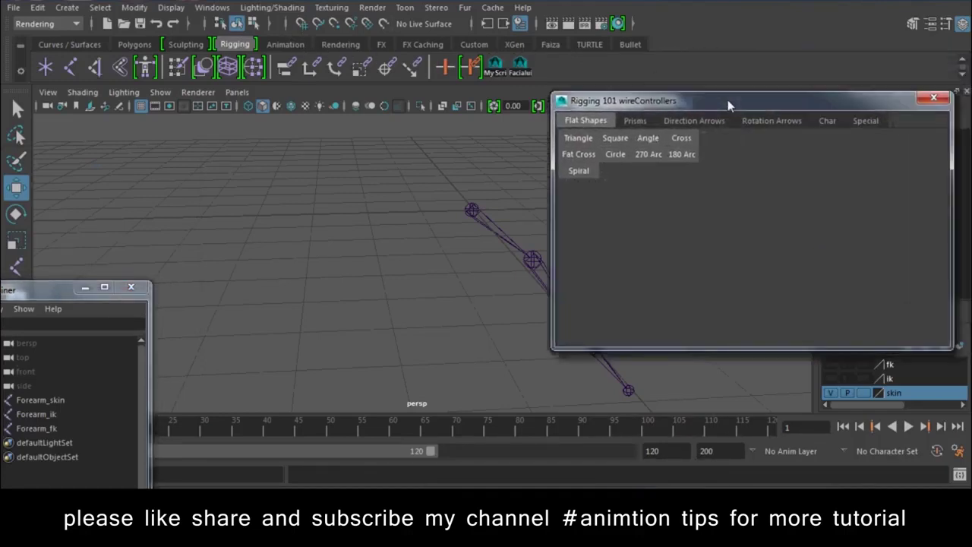
mouse_move(664, 104)
left_mouse_down()
mouse_move(789, 105)
mouse_move(745, 89)
left_mouse_up()
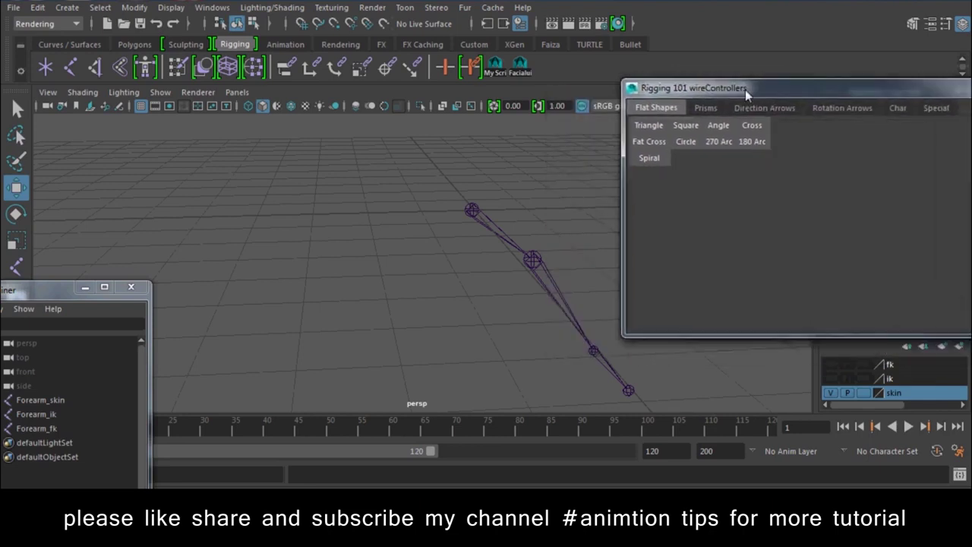
left_click(752, 141)
mouse_move(424, 354)
left_mouse_down("alt")
mouse_move(423, 316)
mouse_move(515, 281)
mouse_move(527, 327)
left_mouse_up("alt")
key("e")
left_click_drag(455, 254, 361, 192)
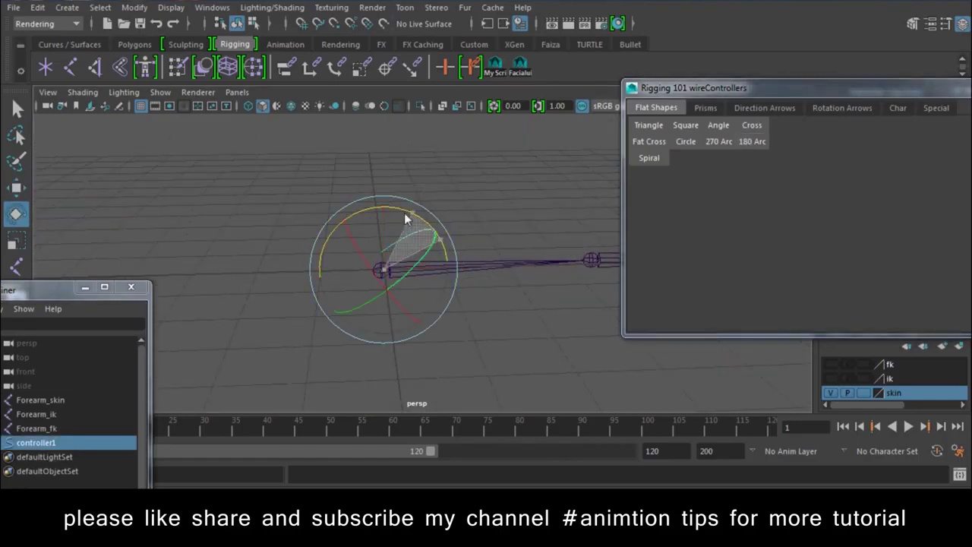
left_click_drag(744, 91, 748, 480)
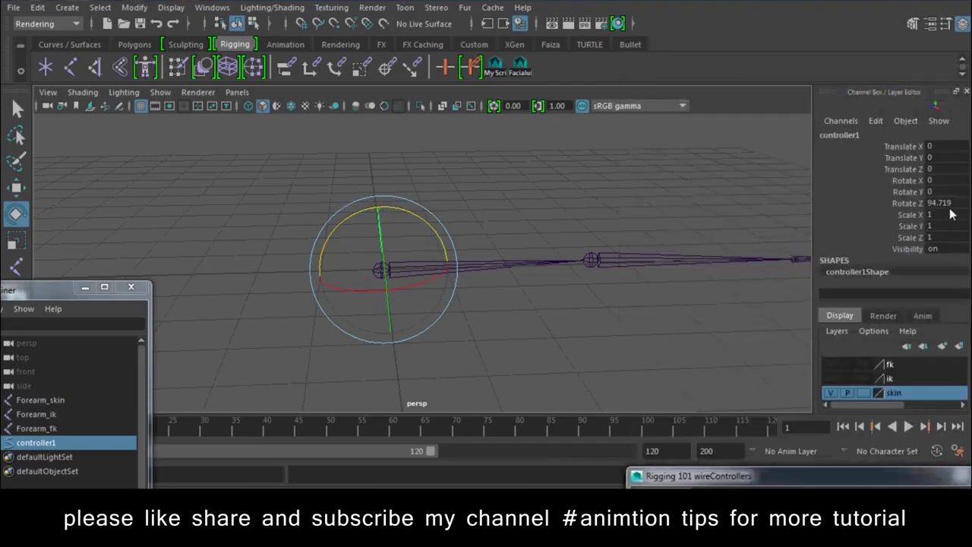
left_click(948, 205)
type("90")
key("Return")
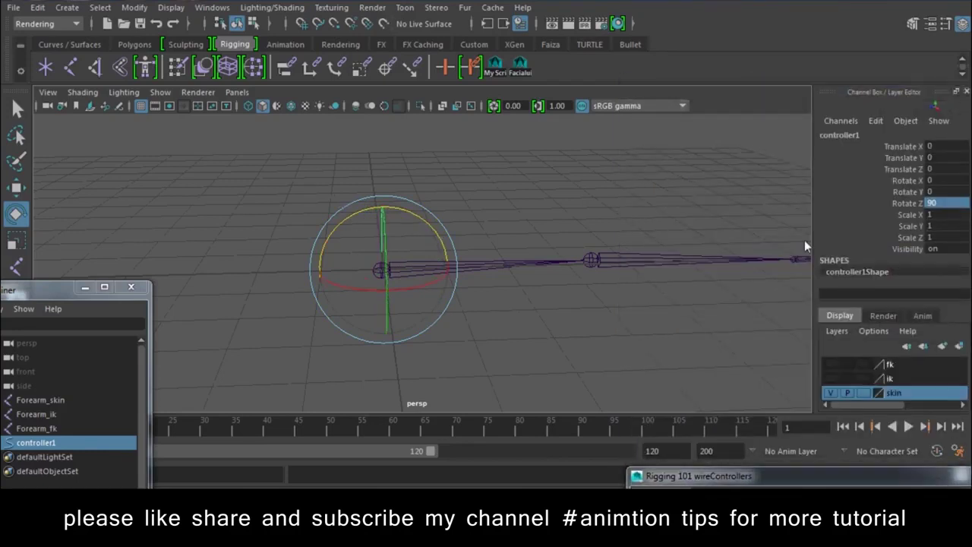
- Snap the controller to the shoulder and place duplicates on the elbow and wrist joints
key("w")
left_click_drag(438, 406, 380, 386, "alt")
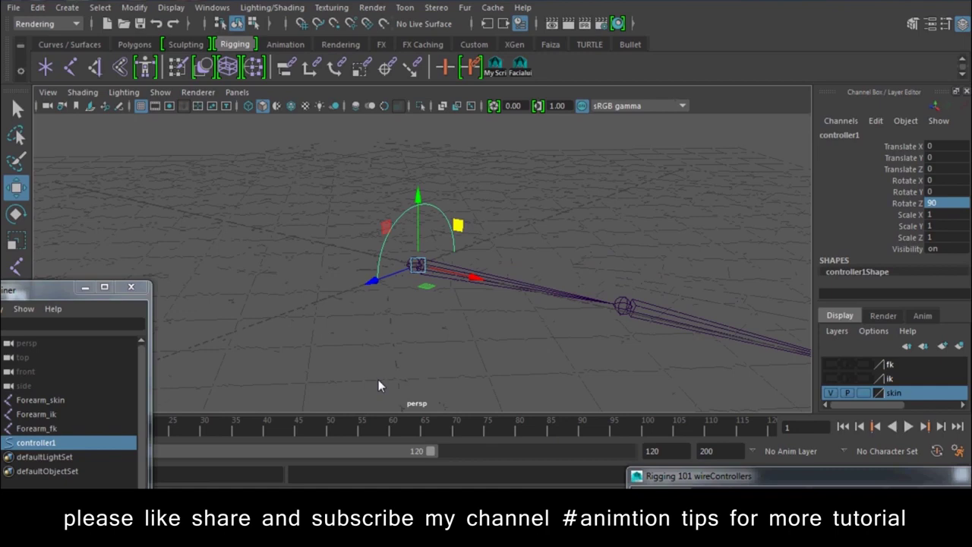
left_click_drag(416, 263, 368, 347)
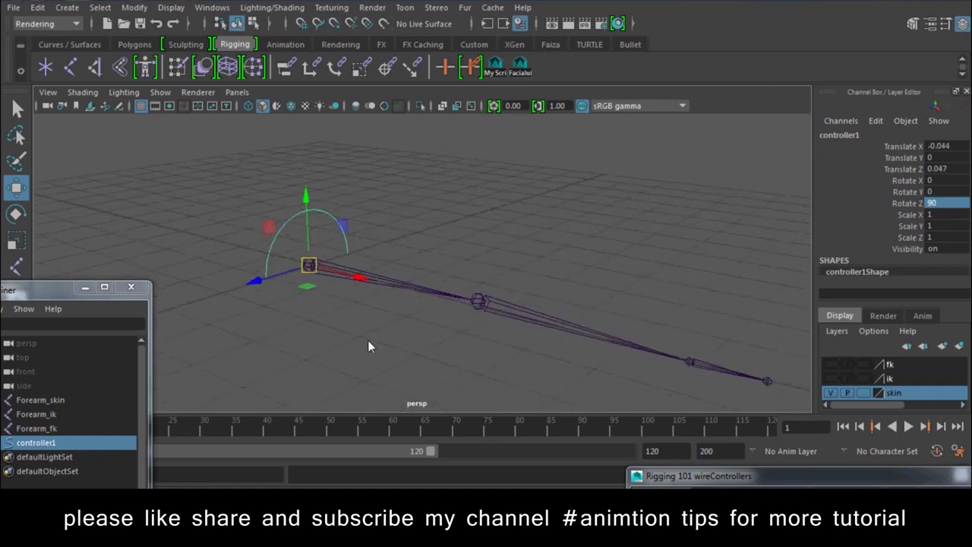
key("ctrl+d")
mouse_move(309, 276)
left_mouse_down()
mouse_move(655, 352)
mouse_move(460, 341)
mouse_move(503, 332)
mouse_move(485, 331)
left_mouse_up()
key("ctrl+d")
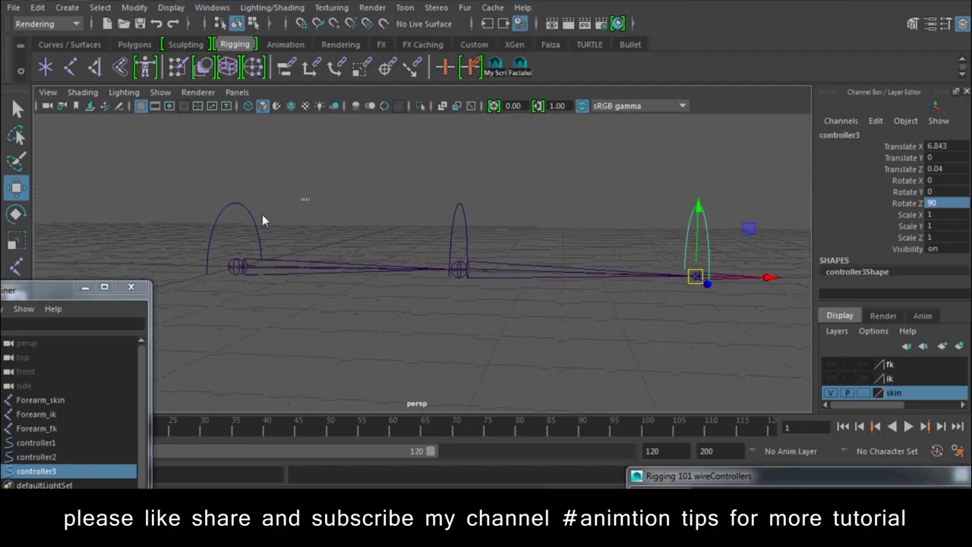
left_click(262, 218)
- Rename controller1 to Forearm_ctrl_fk and copy the name
double_click(851, 135)
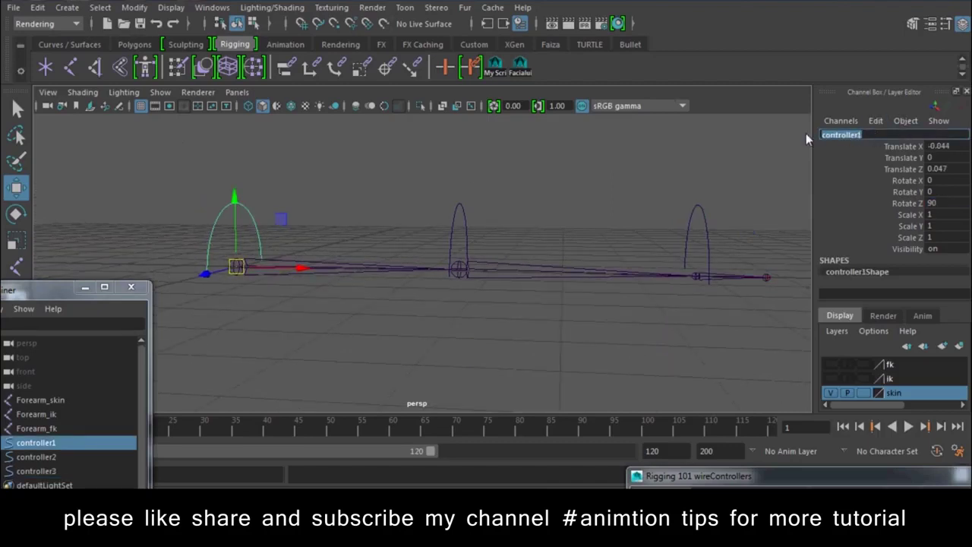
type("Forearm_")
type("ctrl")
type("_fk")
key("Return")
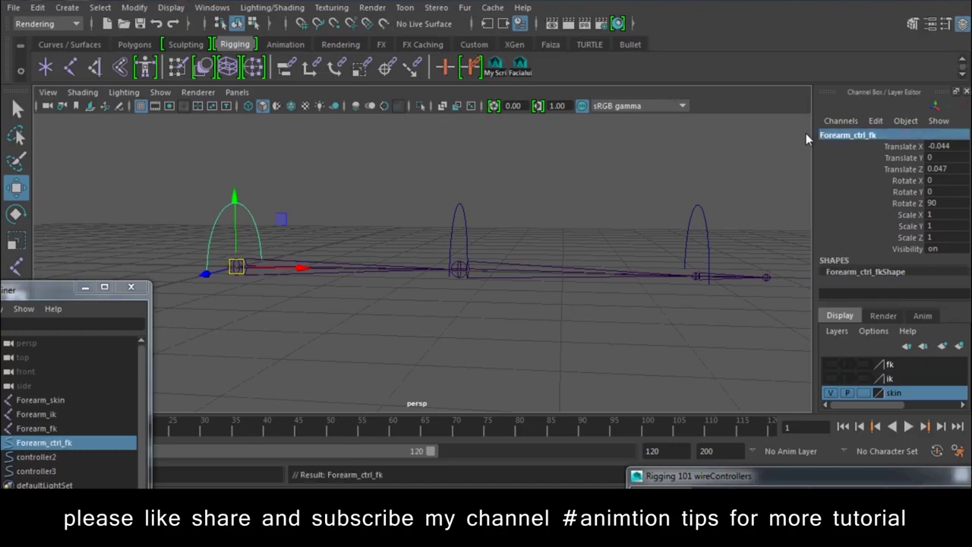
left_click(842, 146)
left_click(891, 136)
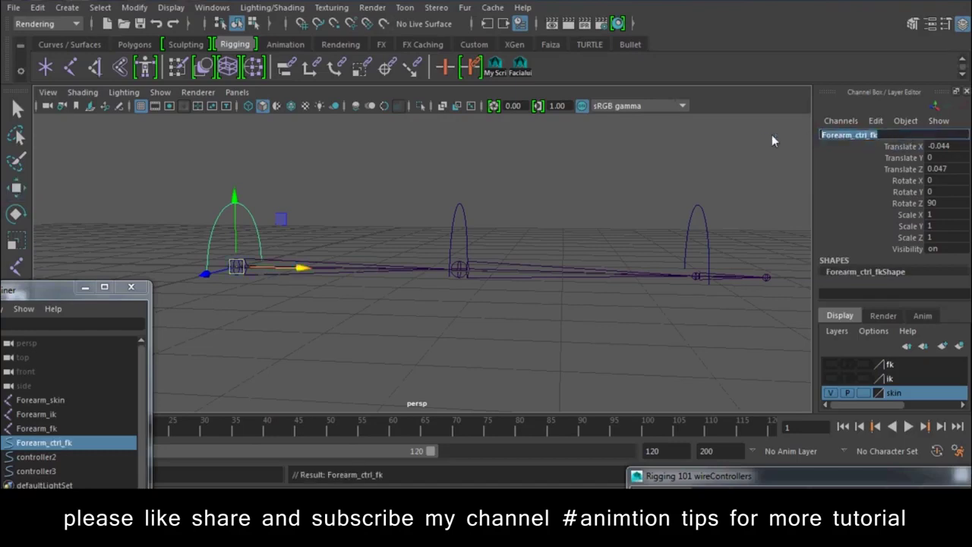
- Rename controller2 to Wrist_ctrl_fk using the pasted name
left_click(463, 213)
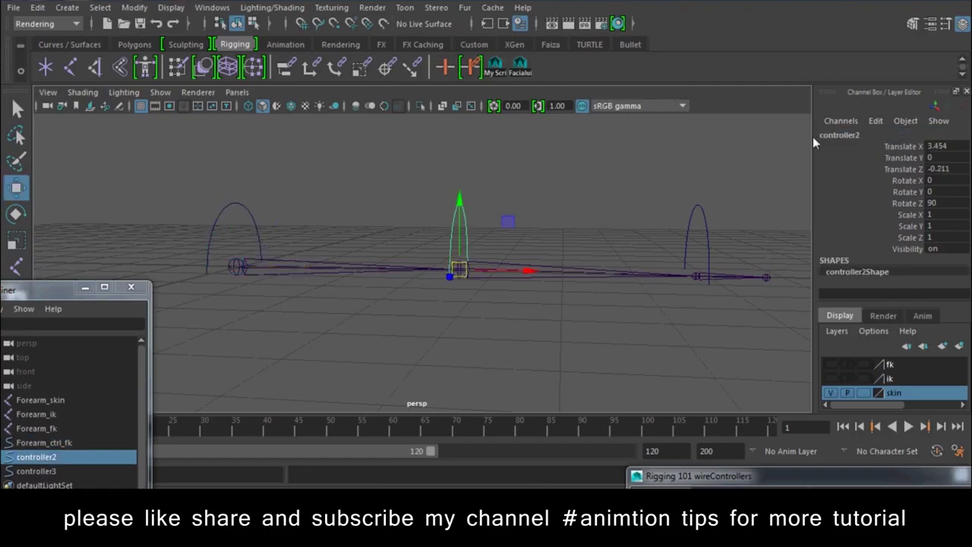
left_click(879, 135)
type("Forearm_ctrl_fk")
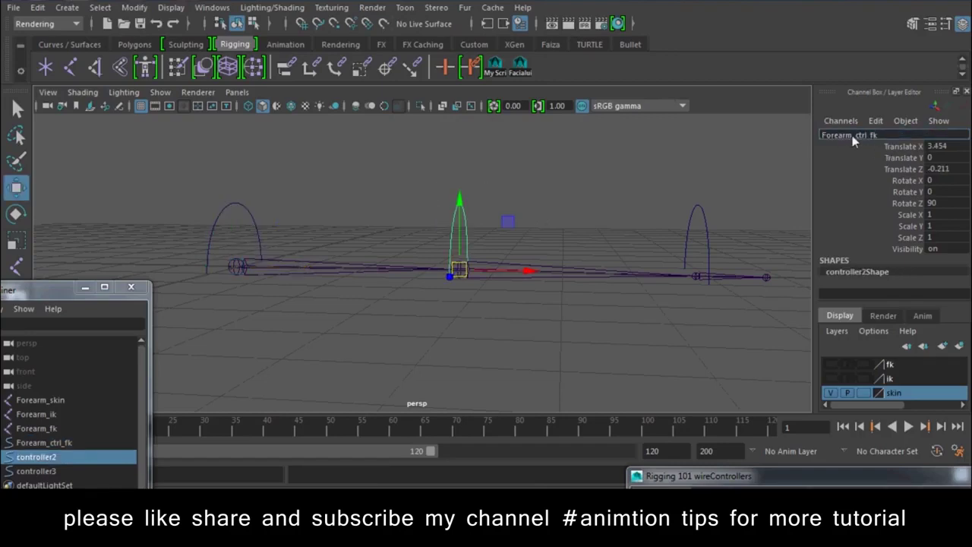
left_click_drag(851, 135, 798, 134)
type("Wris")
type("t")
key("Return")
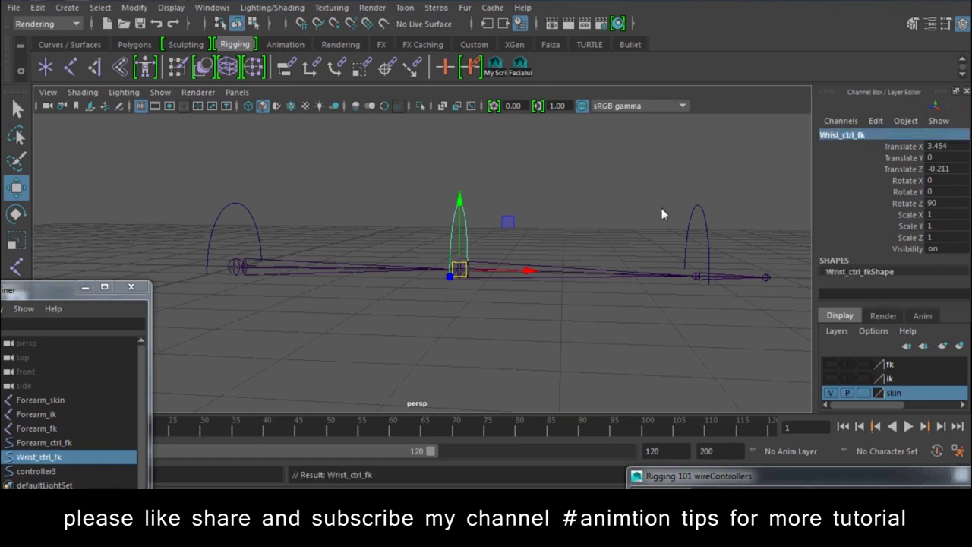
- Rename controller3 to Hand_ctrl_fk, then select all three controllers
left_click_drag(662, 208, 578, 223, "alt")
left_click(527, 262)
left_click(843, 135)
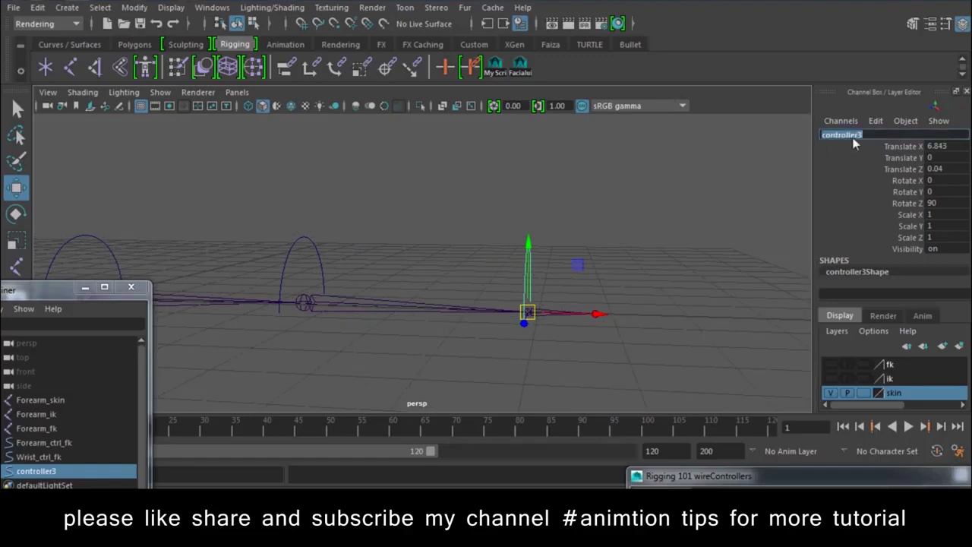
left_click_drag(854, 135, 826, 133)
type("Hand_ctrl_fk")
key("Return")
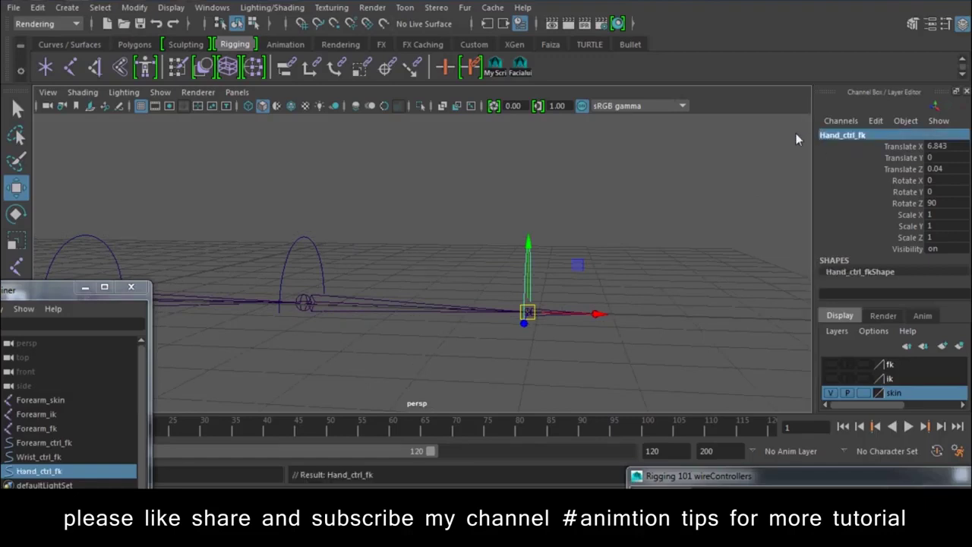
middle_click_drag(489, 218, 679, 202, "alt")
left_click_drag(679, 202, 185, 237)
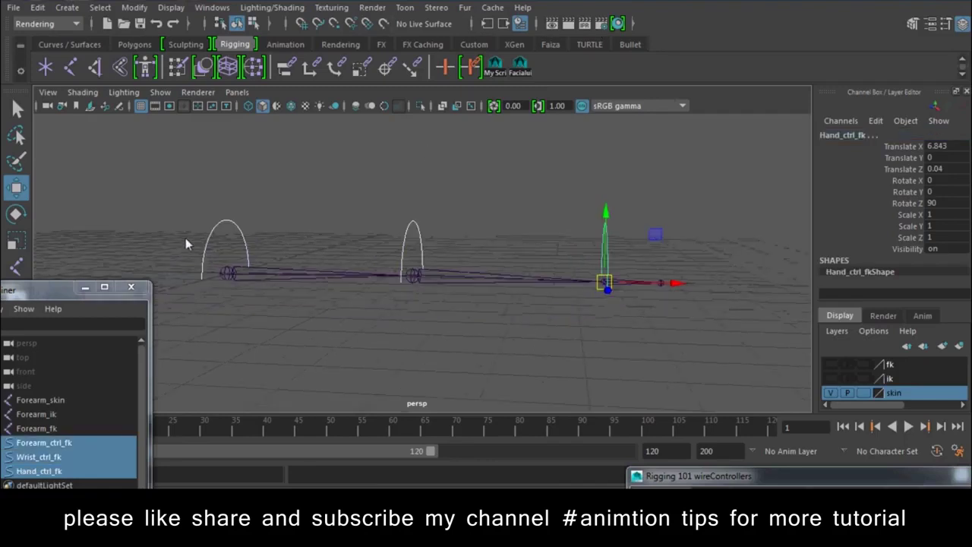
- Freeze transformations on the three fk controllers so their values are zeroed
left_click(134, 8)
left_click(193, 69)
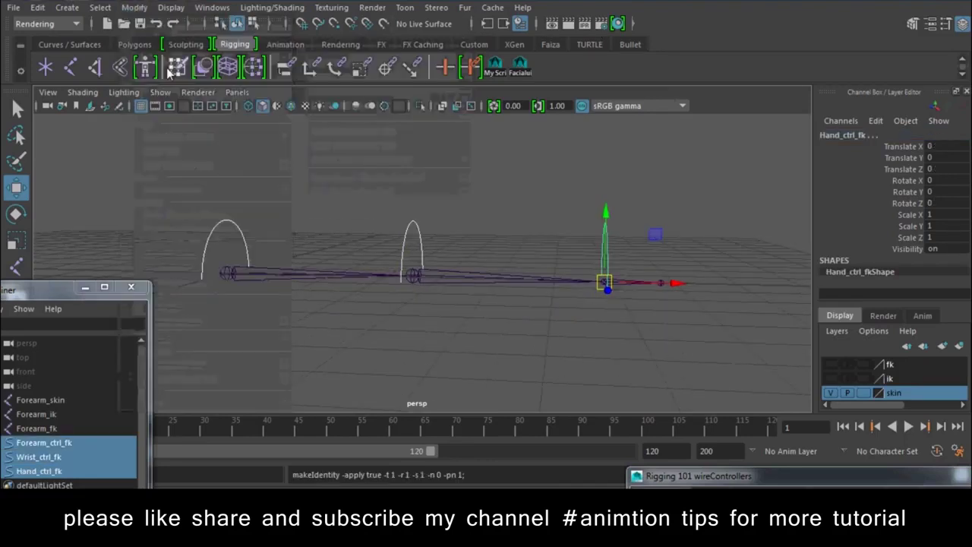
left_click(706, 337)
left_click_drag(683, 303, 414, 201, "alt")
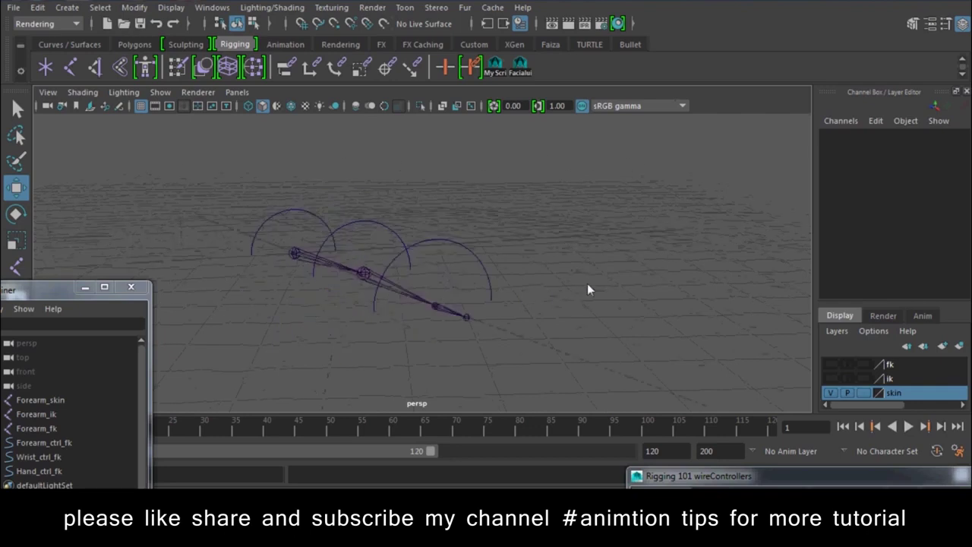
left_click(410, 220)
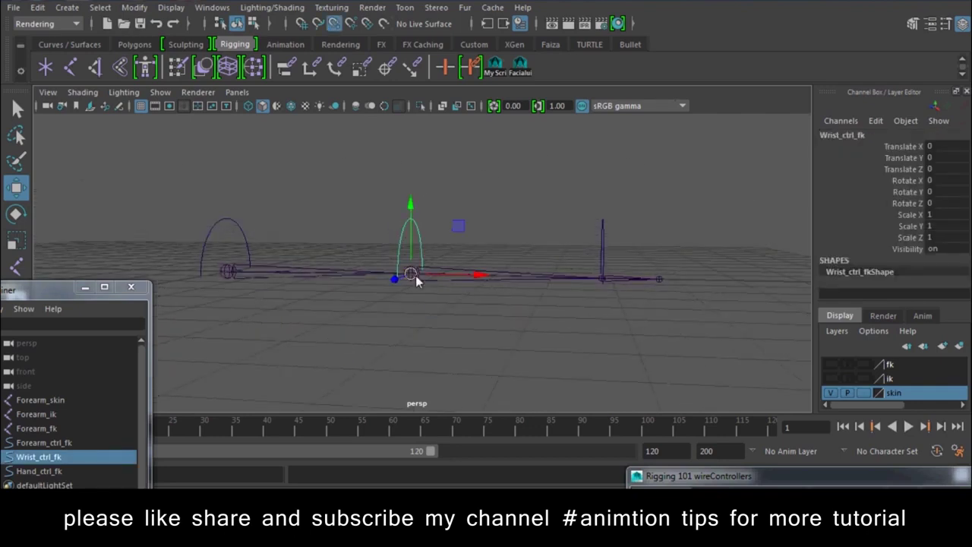
left_click(603, 251)
- Hide the skin layer, show the fk layer, and select Hand_ctrl_fk with the hand fk joint
mouse_move(647, 309)
left_mouse_down("alt")
mouse_move(511, 358)
mouse_move(622, 348)
mouse_move(540, 345)
left_mouse_up("alt")
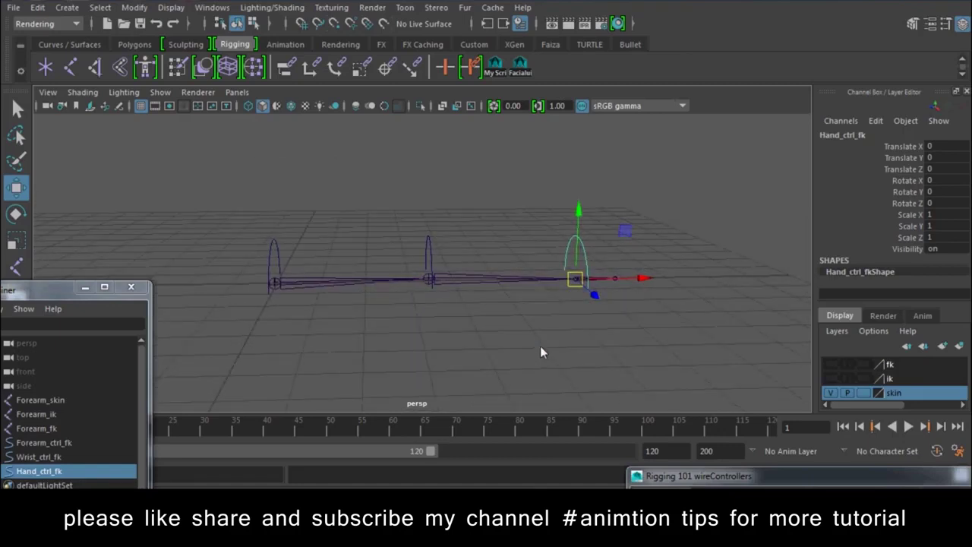
left_click(831, 393)
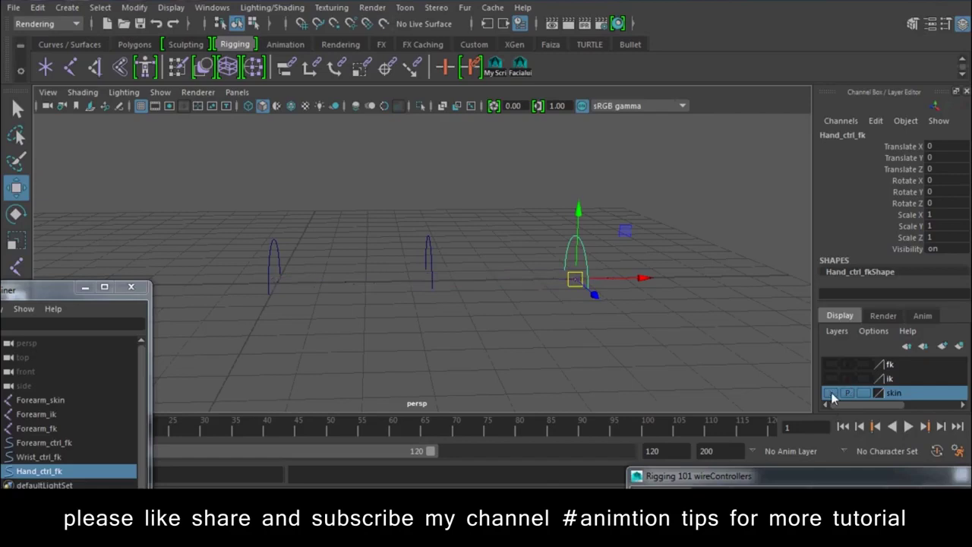
left_click(831, 366)
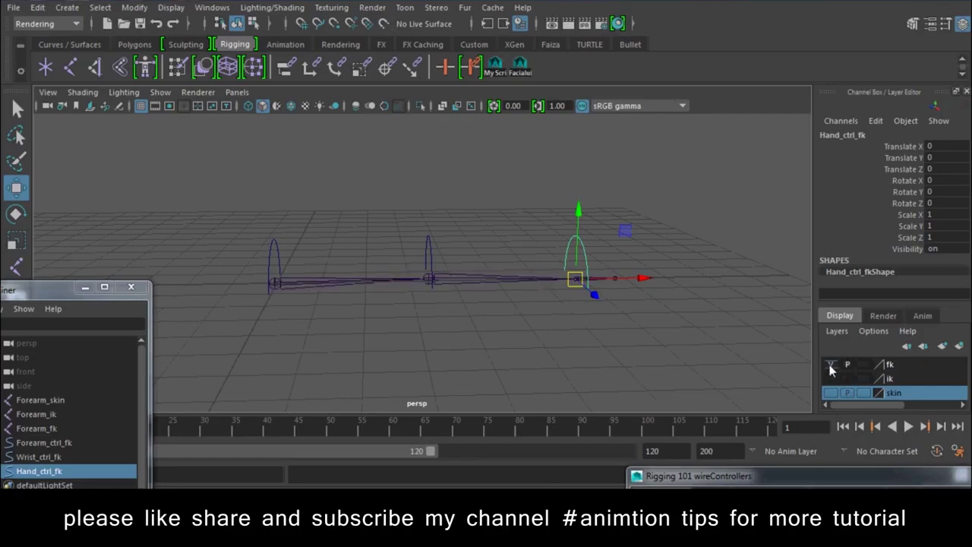
mouse_move(707, 329)
left_mouse_down("alt")
mouse_move(593, 317)
mouse_move(454, 278)
mouse_move(481, 361)
mouse_move(399, 245)
left_mouse_up("alt")
left_click(463, 247)
left_click(624, 256)
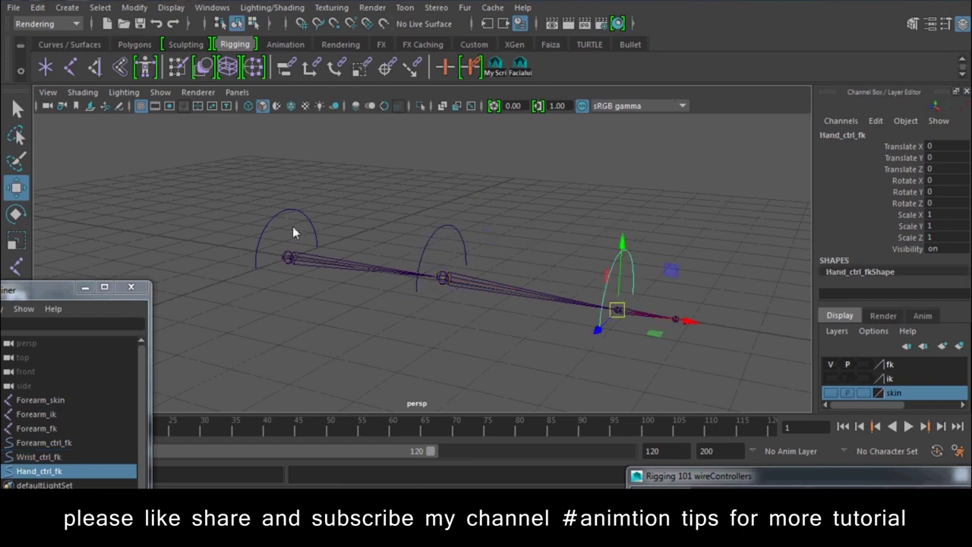
left_click(292, 226)
mouse_move(298, 238)
left_mouse_down("alt")
mouse_move(517, 357)
mouse_move(404, 249)
mouse_move(740, 325)
mouse_move(518, 286)
left_mouse_up("alt")
key("q")
left_click(401, 232)
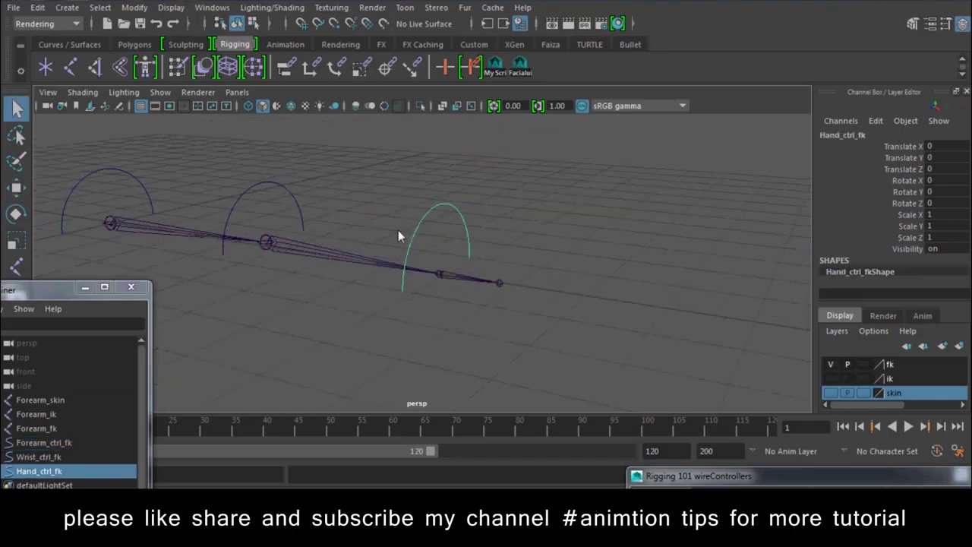
left_click(453, 277, "shift")
- Switch to the Rigging menu set and orient-constrain Hand_fk to Hand_ctrl_fk with Maintain offset
left_click(45, 24)
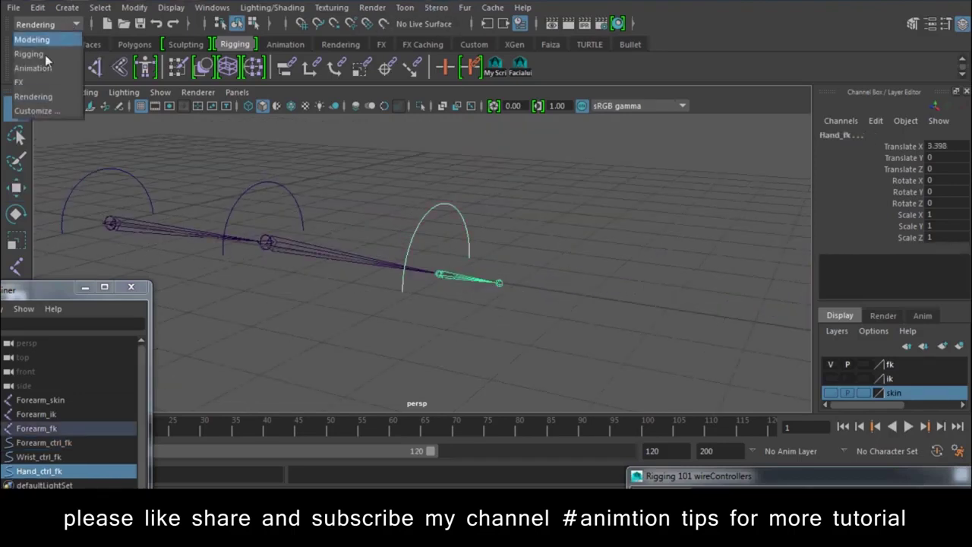
left_click(46, 54)
left_click(406, 8)
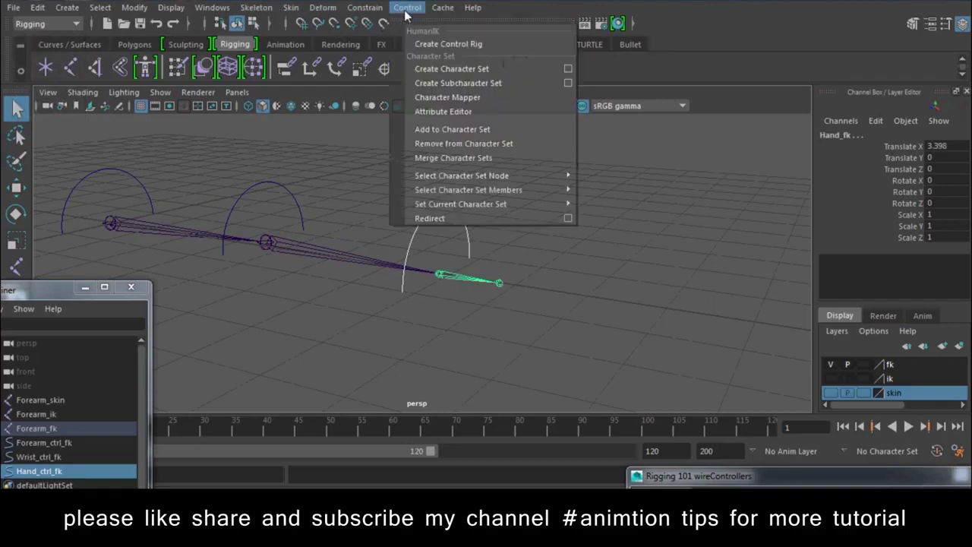
left_click(406, 8)
left_click(365, 8)
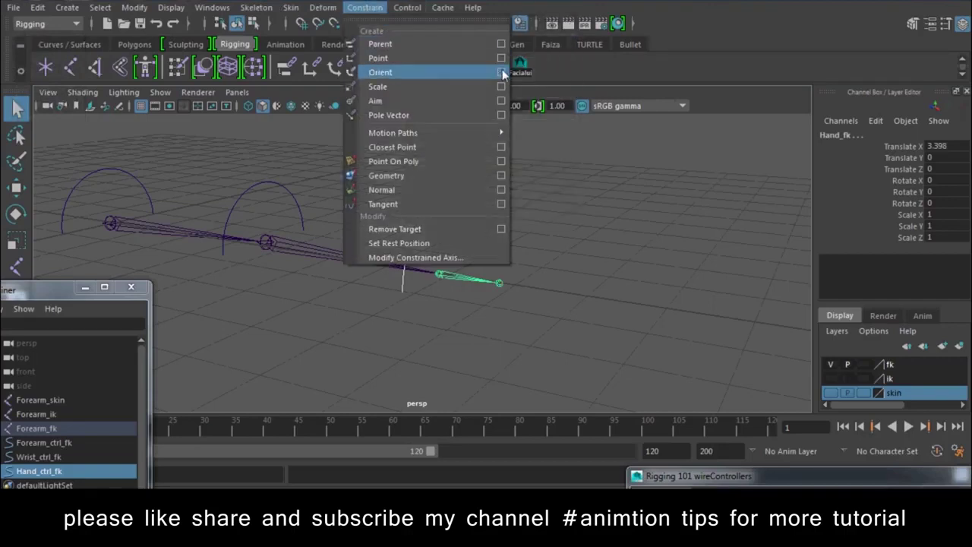
left_click(502, 72)
left_click(656, 340)
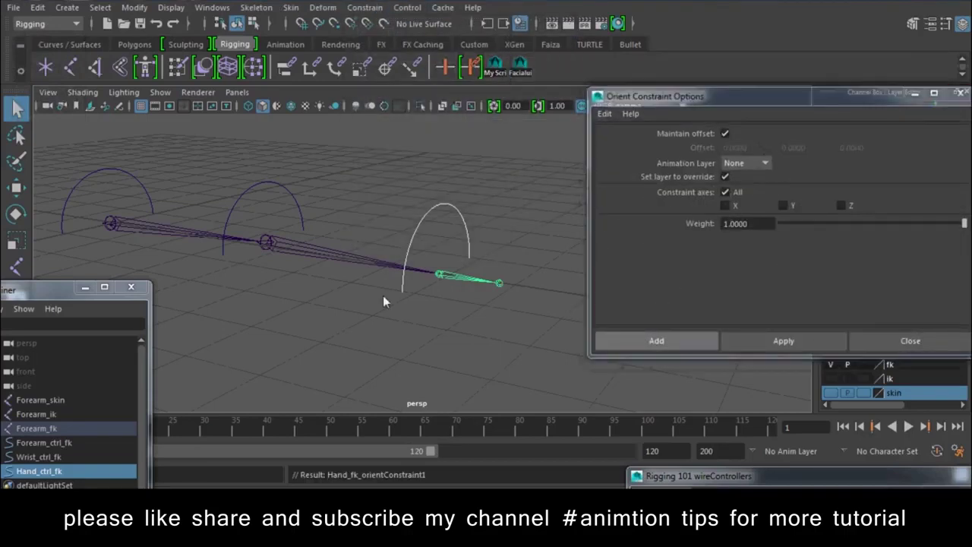
- Repeat the orient constraint for Wrist_fk and Forearm_fk with their control circles
left_click(499, 252)
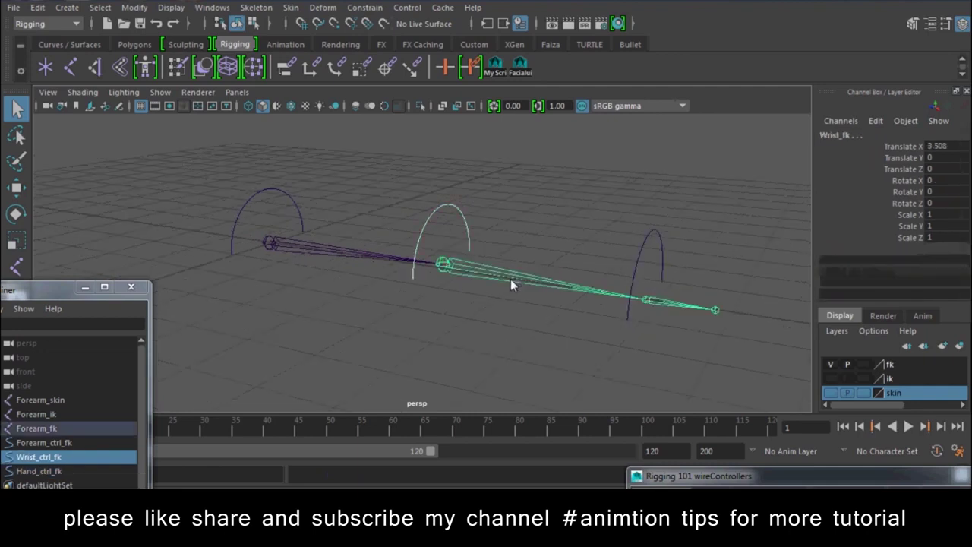
key("g")
left_click_drag(295, 180, 313, 242)
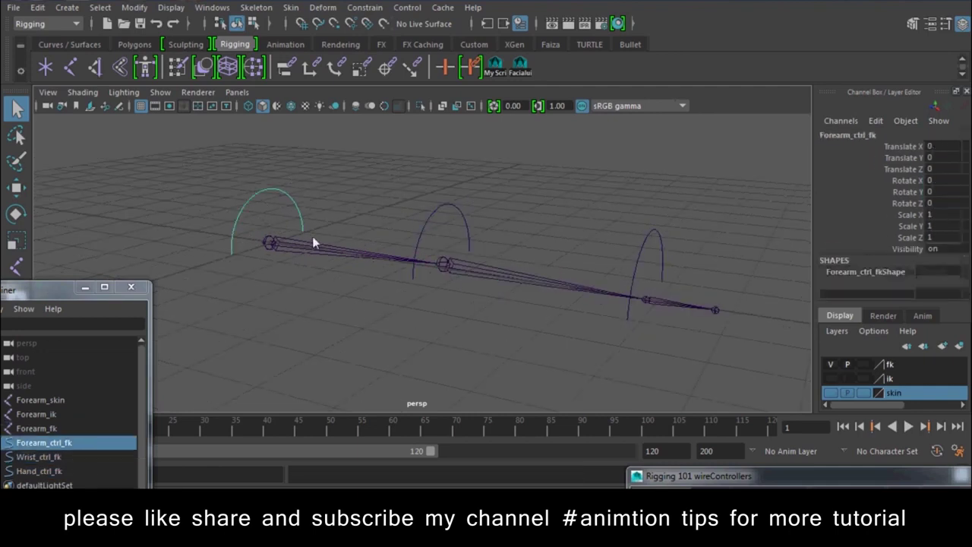
left_click(313, 247, "shift")
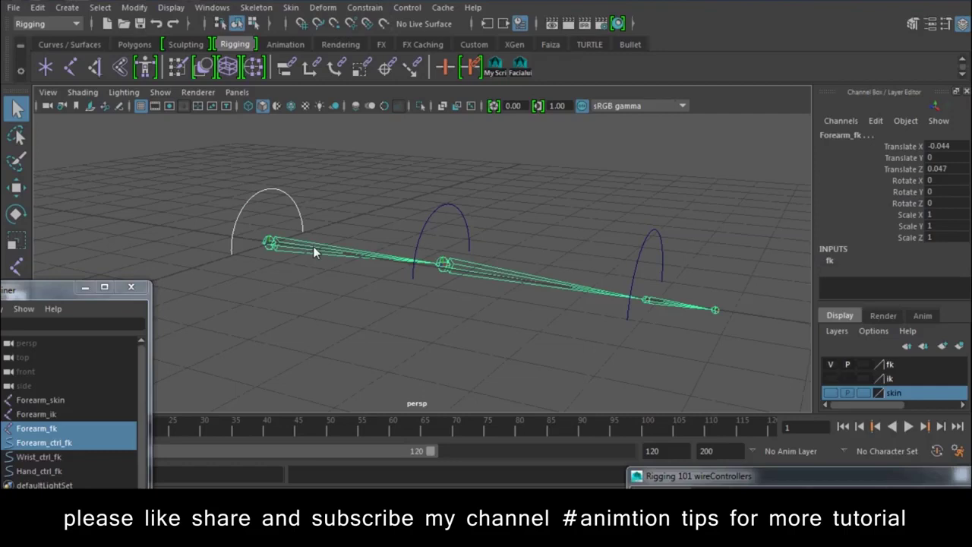
key("g")
left_click(508, 220)
left_click_drag(676, 205, 597, 269)
middle_click_drag(597, 269, 583, 301, "alt")
left_click_drag(607, 334, 540, 315, "alt")
- Test-rotate the hand and wrist fk controls, then undo both turns
key("e")
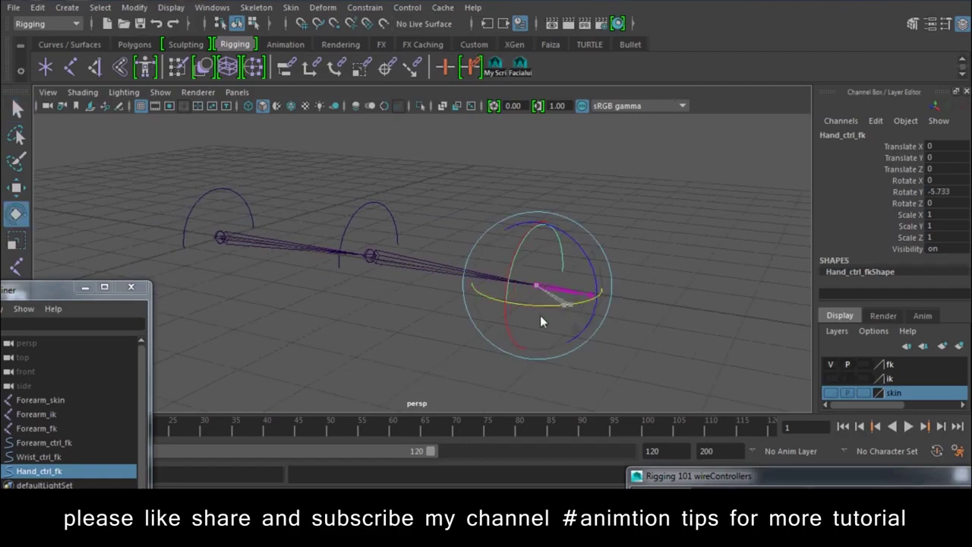
key("ctrl+z")
left_click_drag(313, 217, 352, 241)
left_click_drag(398, 269, 495, 278)
key("ctrl+z")
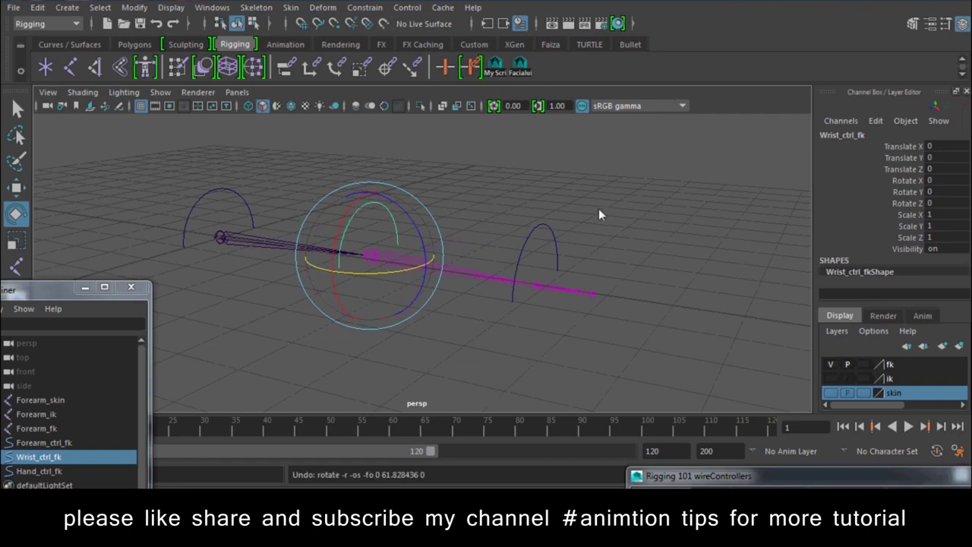
- Parent Hand_ctrl_fk under Wrist_ctrl_fk, and Wrist_ctrl_fk under the forearm control
left_click(519, 247)
left_click(354, 221, "shift")
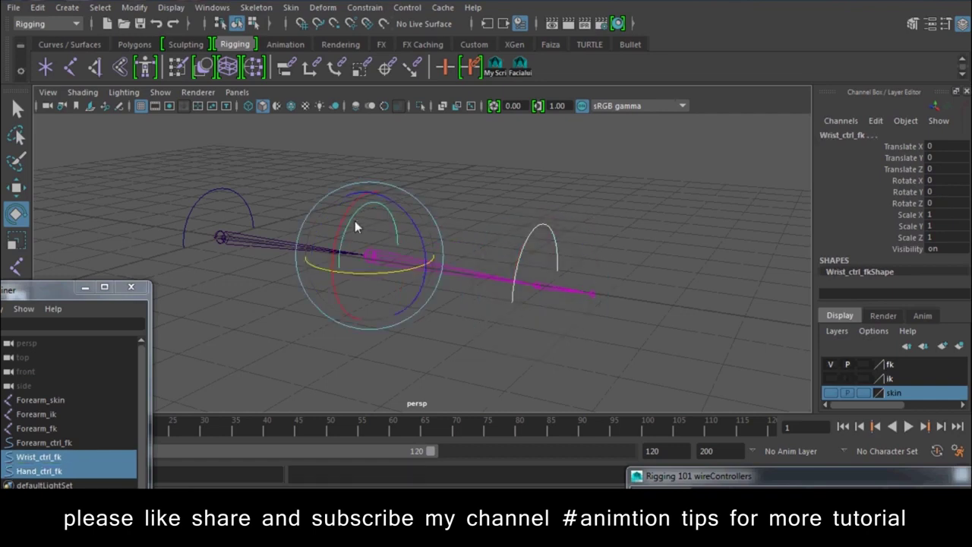
key("p")
left_click_drag(423, 161, 372, 208)
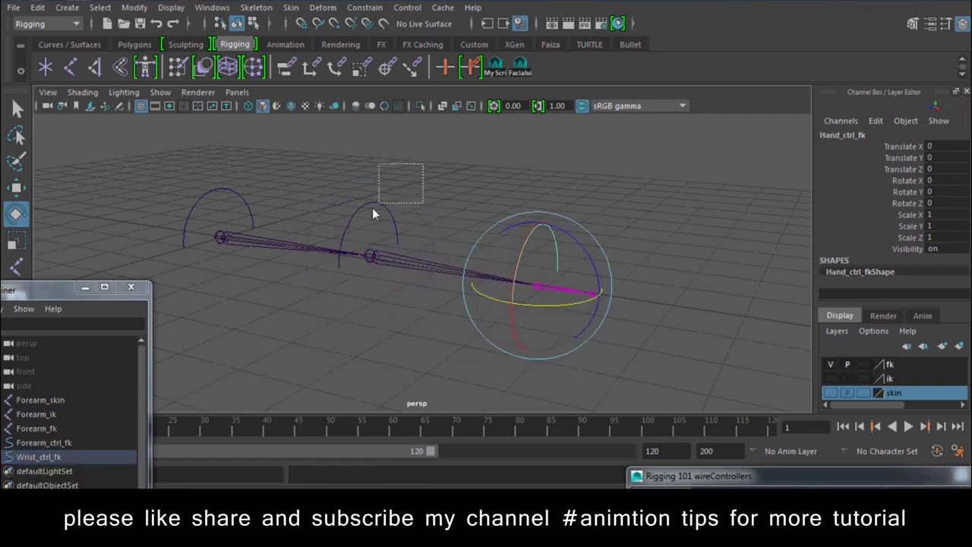
left_click_drag(256, 186, 205, 215, "shift")
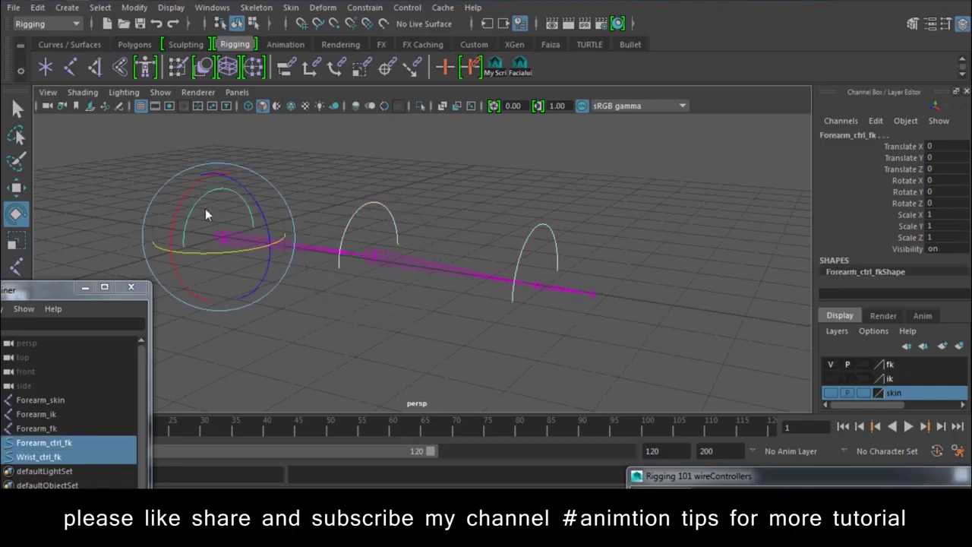
key("p")
- Test-rotate the fk chain from the hand control, undoing until rotations return to 0
mouse_move(690, 185)
left_mouse_down()
mouse_move(174, 218)
mouse_move(482, 287)
mouse_move(484, 304)
mouse_move(527, 275)
mouse_move(469, 305)
left_mouse_up()
key("ctrl+z")
key("ctrl+z")
key("ctrl+z")
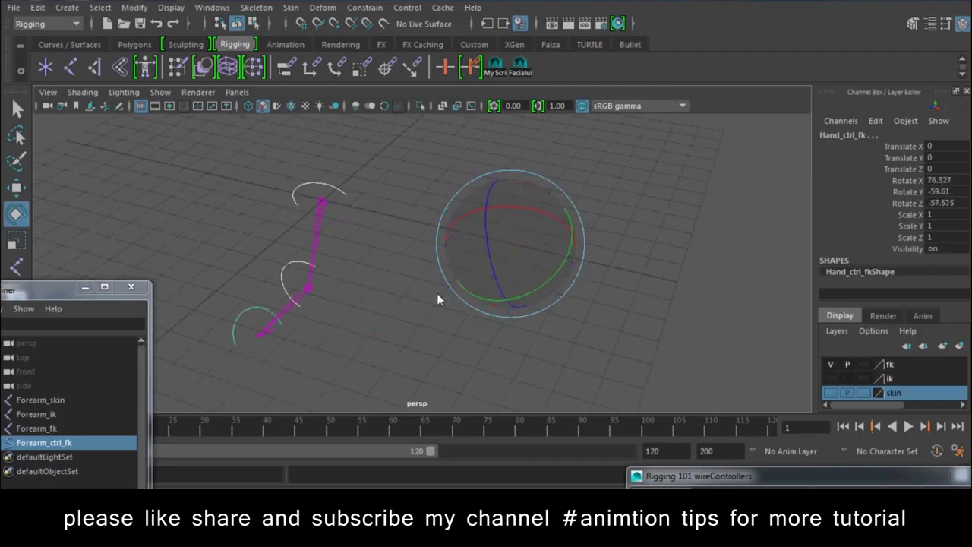
key("ctrl+z")
mouse_move(543, 285)
left_mouse_down()
mouse_move(494, 293)
mouse_move(542, 279)
mouse_move(503, 296)
mouse_move(577, 284)
mouse_move(486, 303)
mouse_move(588, 292)
left_mouse_up()
key("ctrl+z")
key("ctrl+z")
key("ctrl+z")
mouse_move(543, 213)
left_mouse_down()
mouse_move(563, 241)
mouse_move(570, 233)
left_mouse_up()
key("ctrl+z")
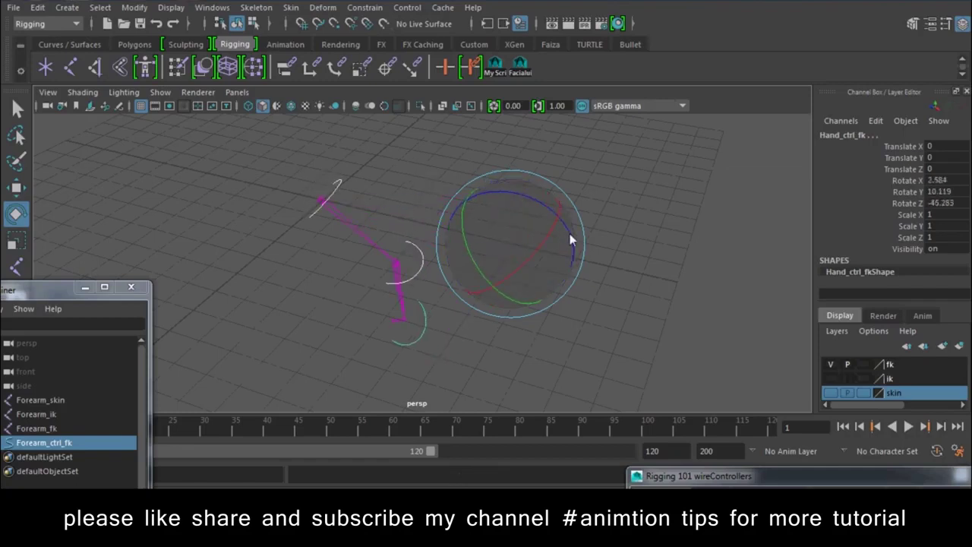
key("ctrl+z")
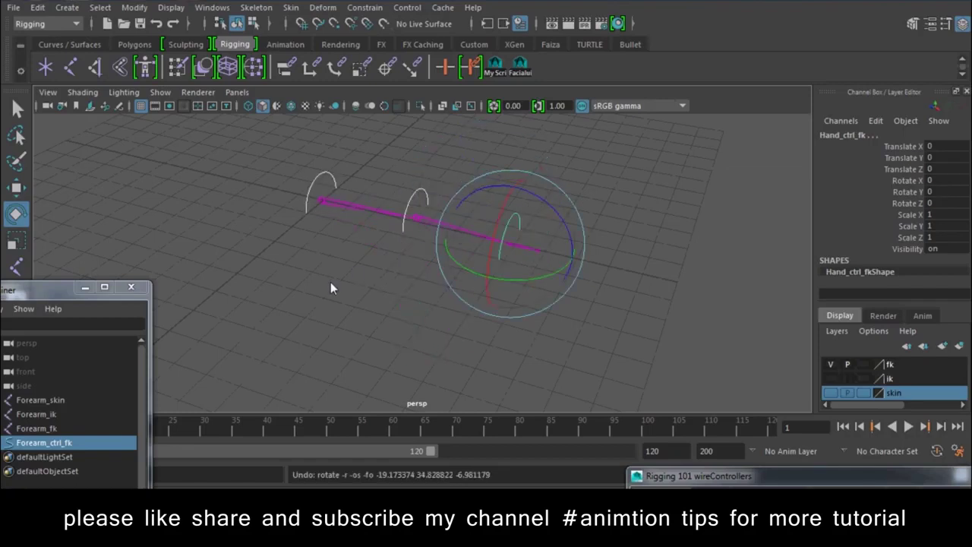
key("w")
- Add the fk control hierarchy to the fk display layer
left_click(336, 296)
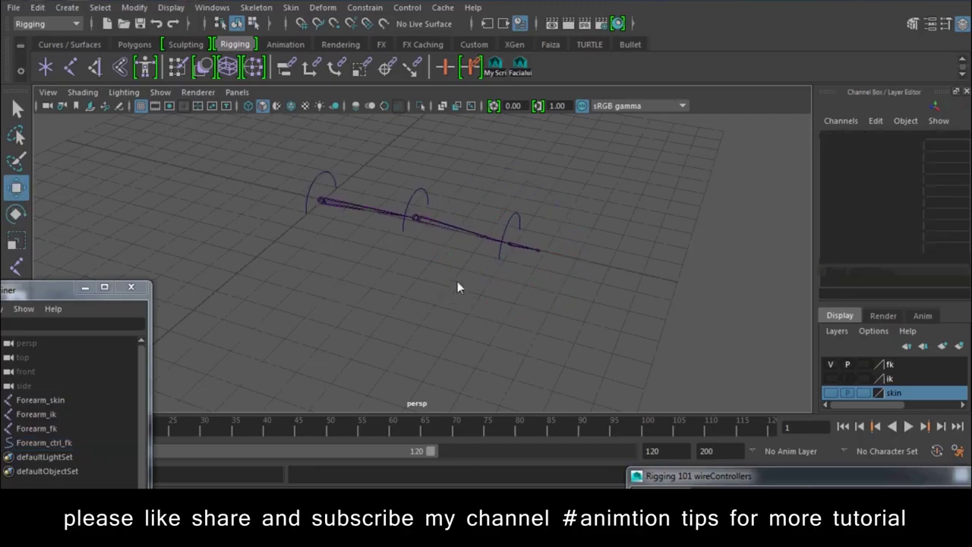
scroll(420, 299, "up", 3)
left_click(830, 368)
mouse_move(425, 334)
left_mouse_down("alt")
mouse_move(706, 190)
mouse_move(380, 245)
left_mouse_up("alt")
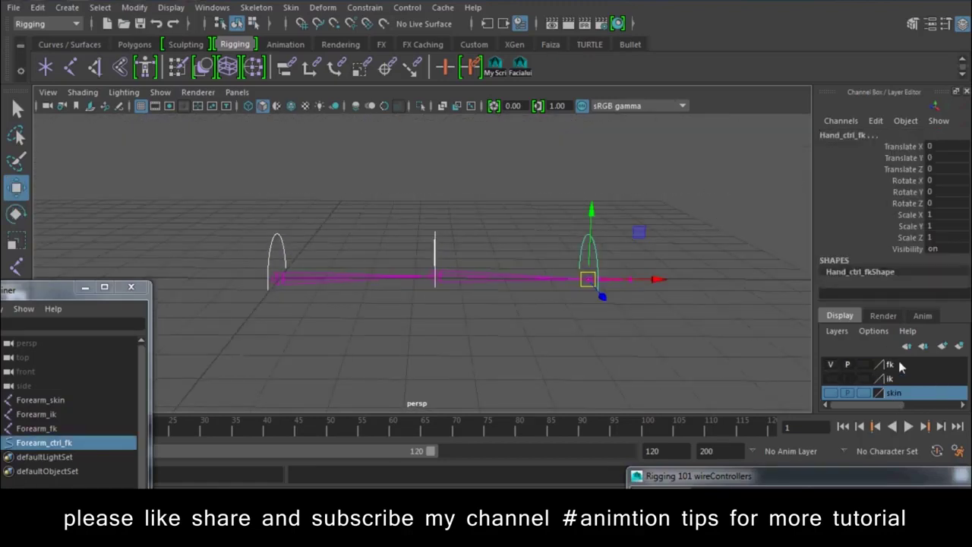
right_click(899, 367)
left_click(873, 386)
- Hide the fk layer and show the ik layer with its joint chain
left_click(835, 365)
left_click(834, 365)
left_click(834, 365)
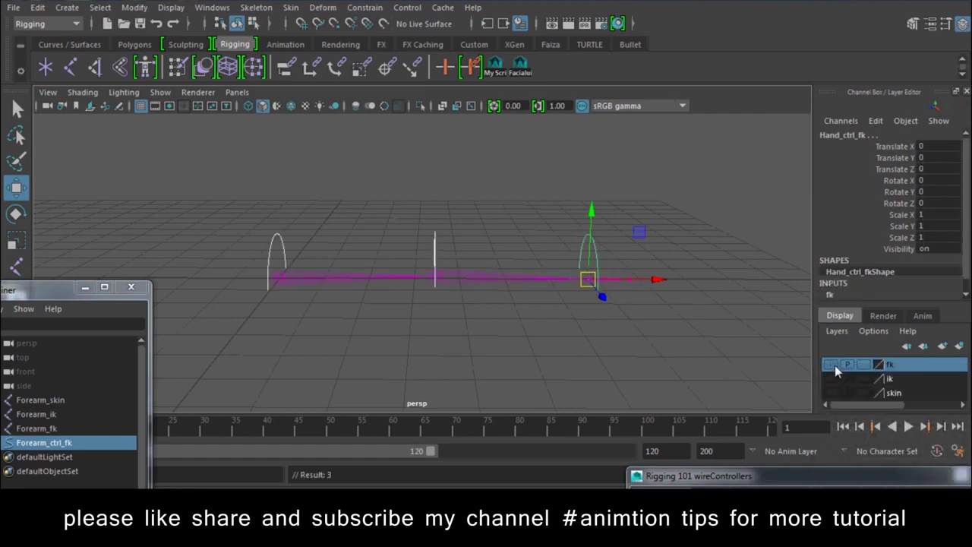
left_click(834, 365)
left_click(834, 365)
left_click(834, 365)
left_click(835, 365)
left_click(833, 365)
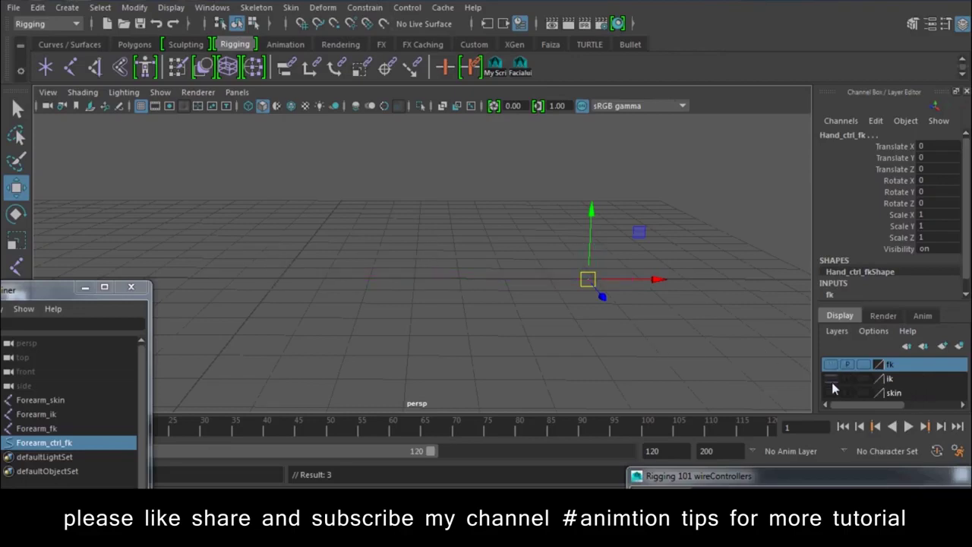
left_click(831, 380)
- Create a sphere controller from the wireControllers prism shapes, then remove it
mouse_move(656, 357)
left_mouse_down("alt")
mouse_move(661, 294)
mouse_move(501, 332)
left_mouse_up("alt")
left_click(603, 315)
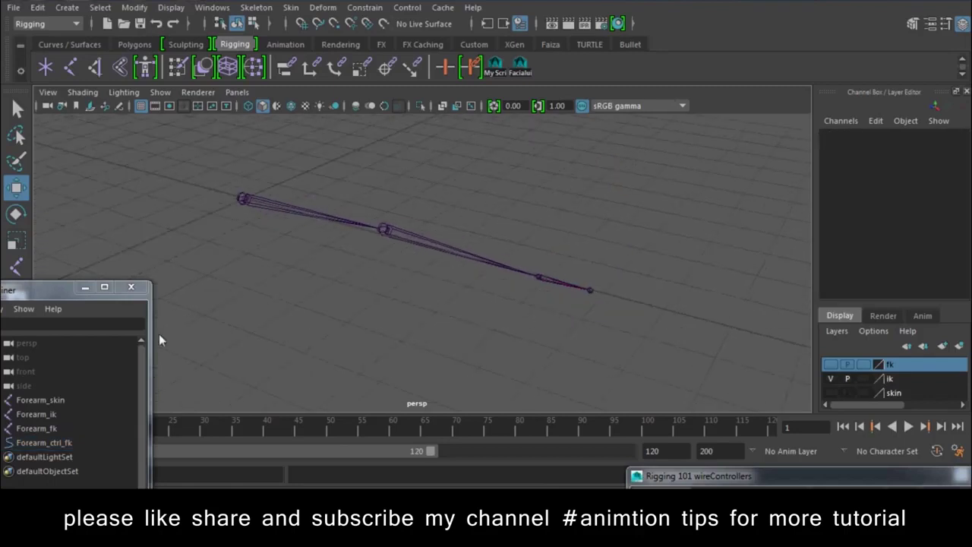
left_click_drag(735, 475, 664, 134)
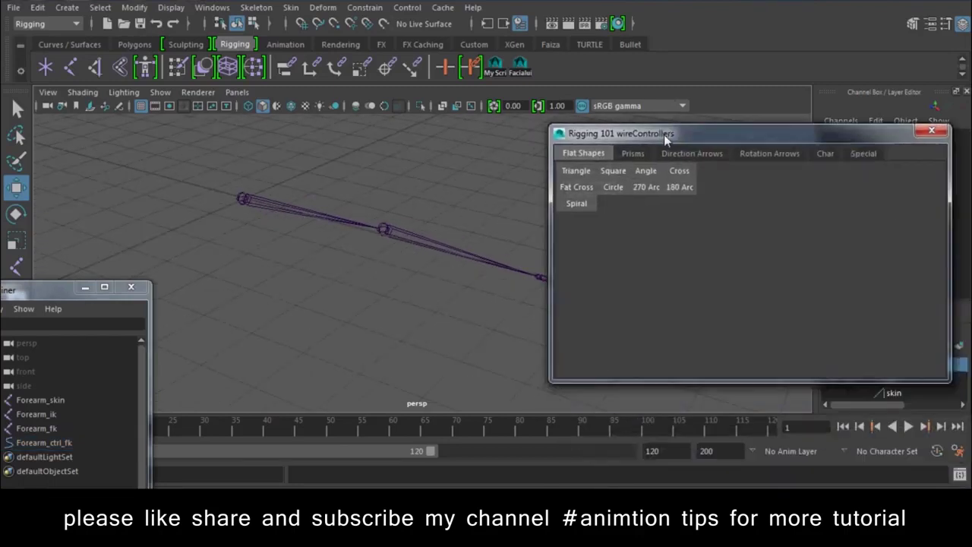
left_click(650, 154)
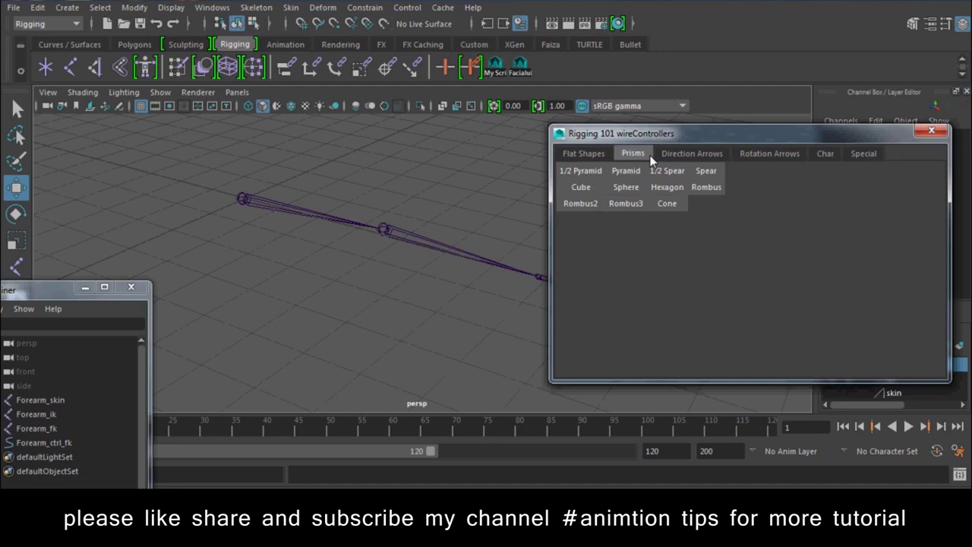
left_click(620, 187)
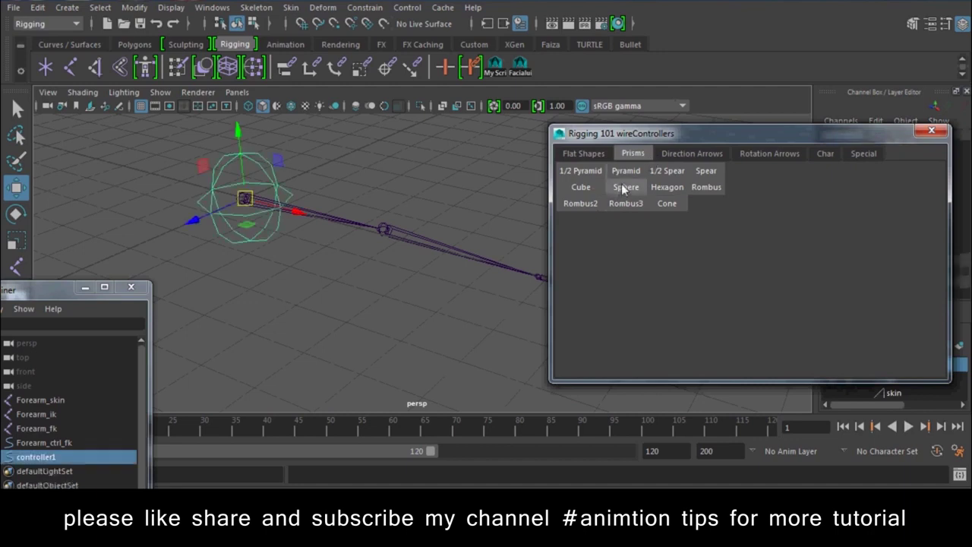
key("super")
key("Escape")
key("ctrl+z")
- Create a thin four-arrow controller from Direction Arrows, replacing the fat version
left_click(676, 155)
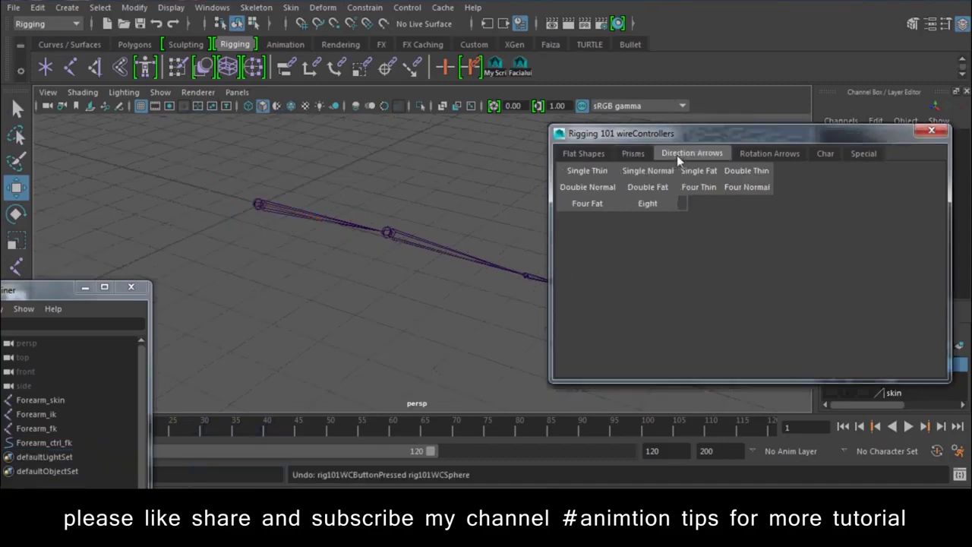
left_click(595, 204)
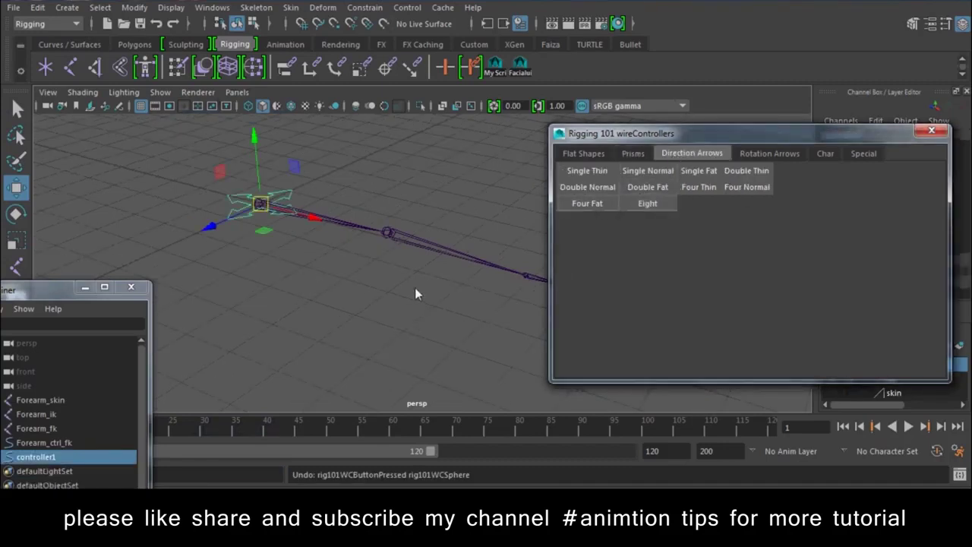
left_click_drag(355, 307, 443, 301, "alt")
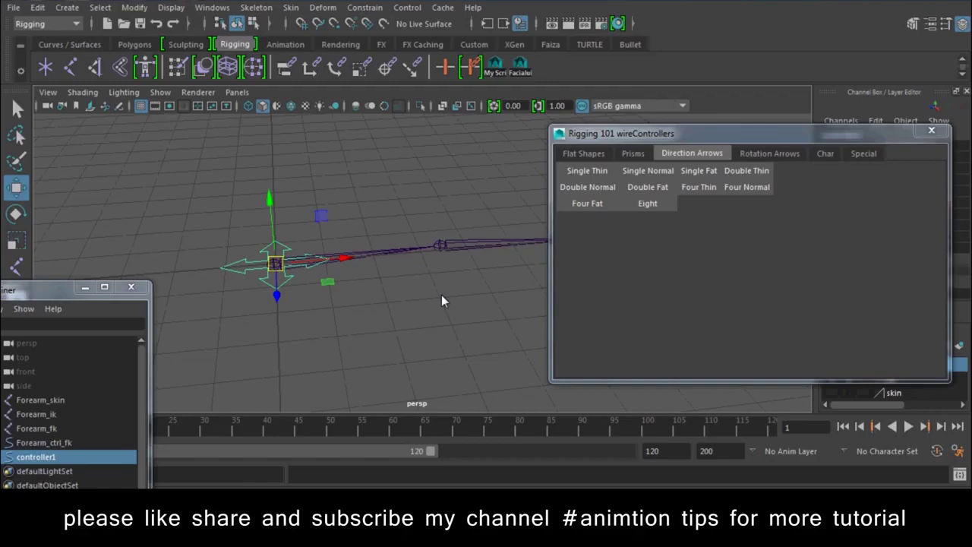
key("ctrl+z")
left_click(680, 188)
left_click_drag(477, 284, 445, 281, "alt")
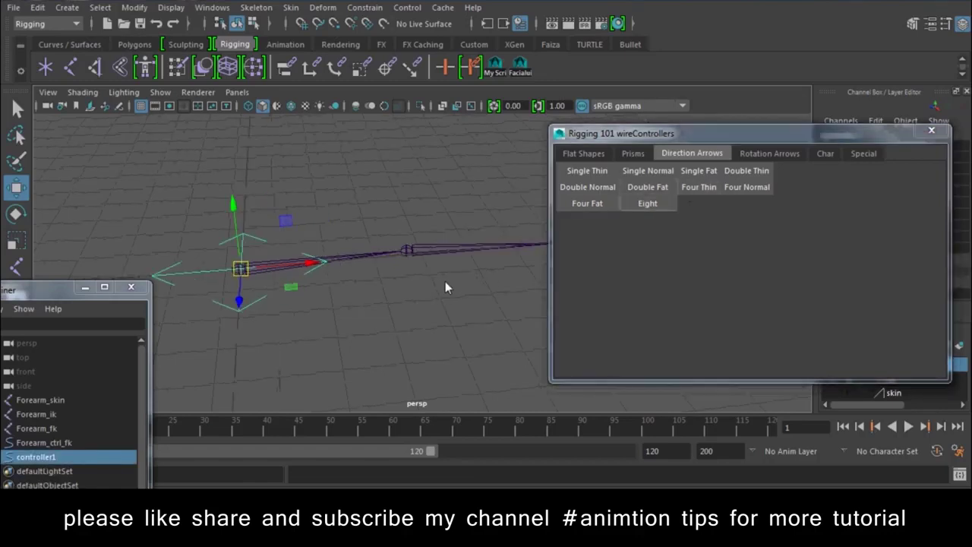
left_click_drag(747, 136, 782, 384)
mouse_move(334, 287)
left_mouse_down("alt")
mouse_move(280, 282)
mouse_move(365, 338)
left_mouse_up("alt")
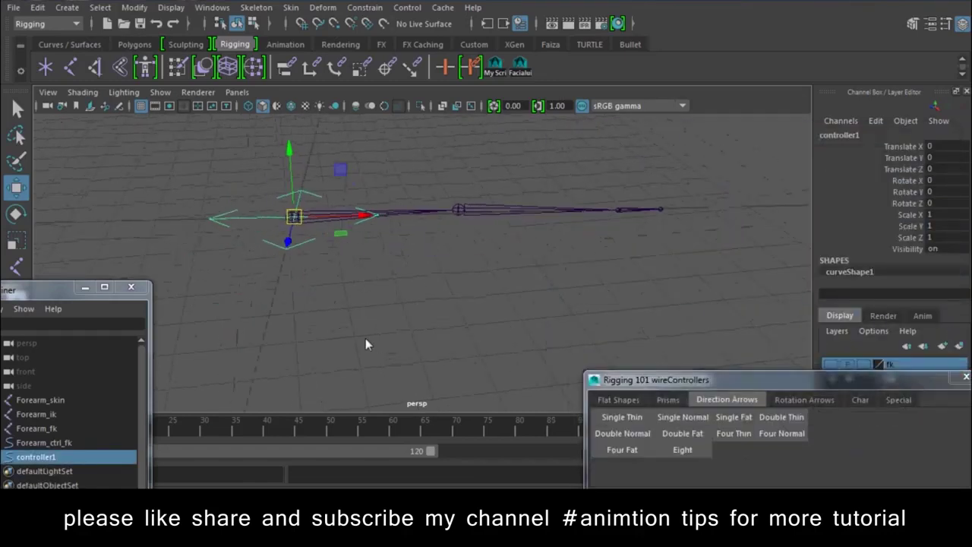
- Reorient the new controller by setting its Rotate Z channel to 90
key("e")
left_click_drag(320, 156, 962, 255)
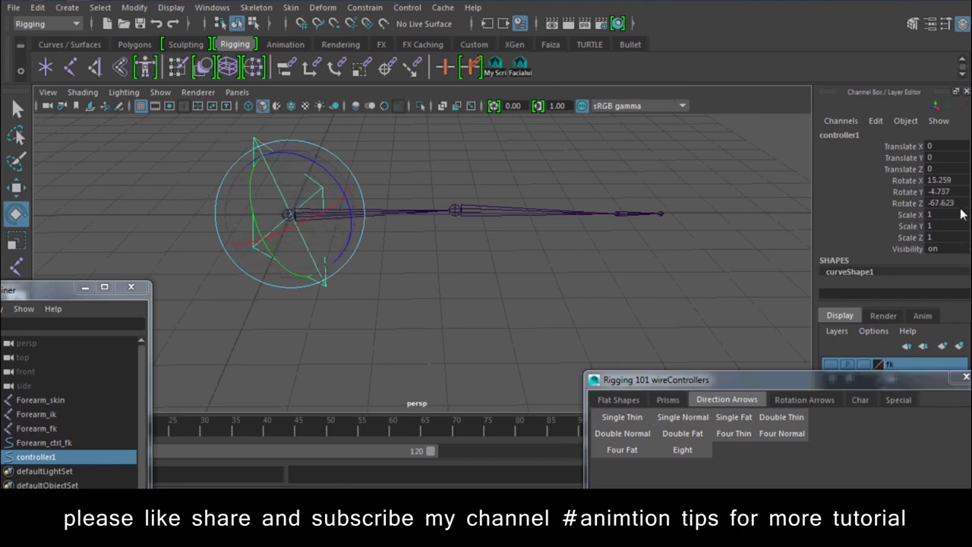
key("ctrl+z")
left_click(893, 190)
mouse_move(684, 228)
middle_mouse_down()
mouse_move(605, 222)
mouse_move(706, 242)
middle_mouse_up()
key("ctrl+z")
left_click(903, 180)
key("ctrl+z")
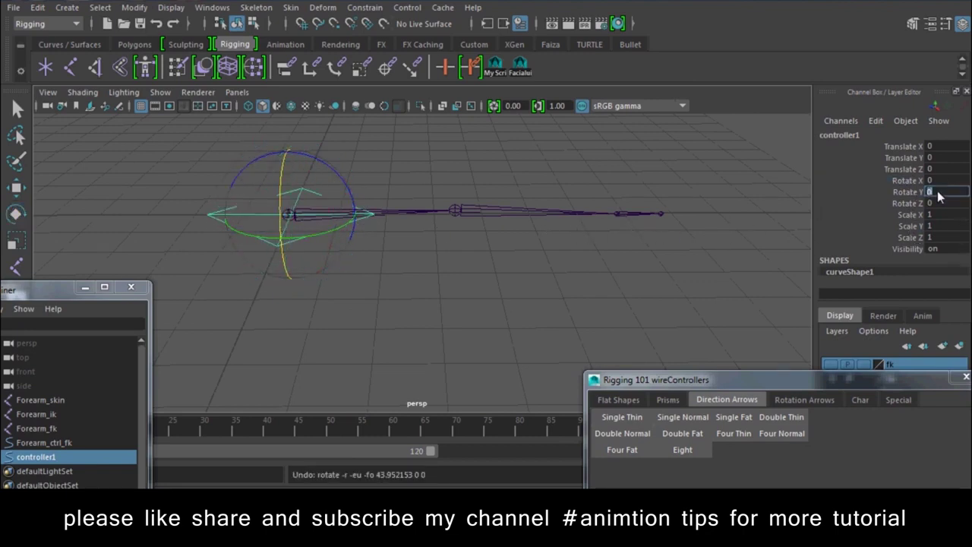
left_click(963, 216)
left_click(955, 207)
type("0")
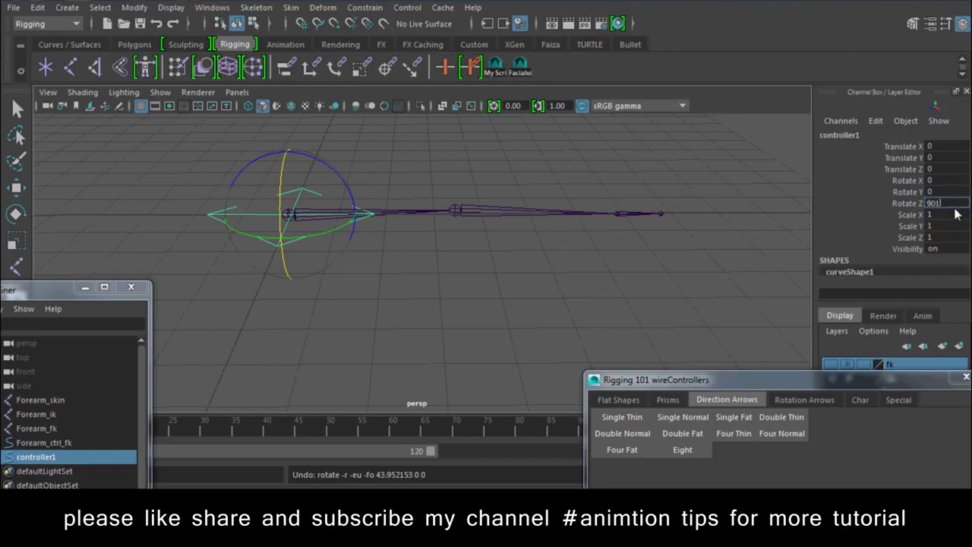
key("Return")
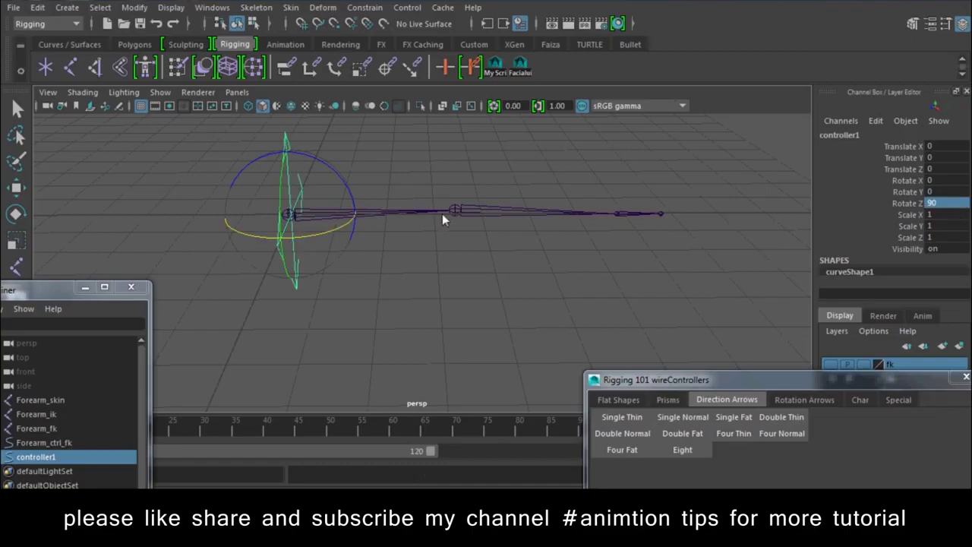
- Point-snap the controller onto the wrist joint and freeze its transformations
key("w")
left_click_drag(445, 220, 344, 301, "alt")
key("v")
mouse_move(216, 266)
middle_mouse_down()
mouse_move(286, 242)
mouse_move(553, 237)
middle_mouse_up()
left_click(134, 7)
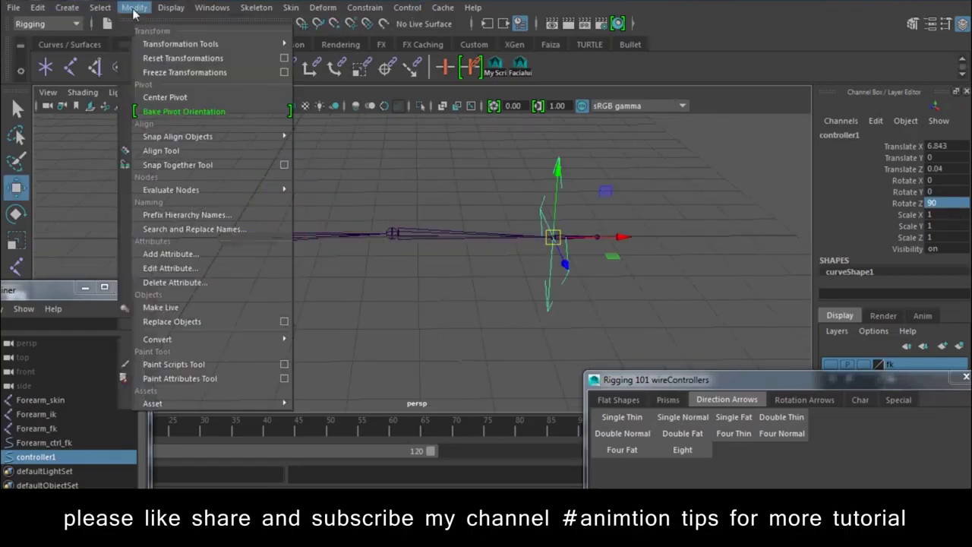
left_click(199, 72)
- Rename controller1 to Hand_ctrl_fk in the Channel Box
double_click(862, 133)
type("Forearm_ctrl_fk")
left_click_drag(850, 136, 773, 141)
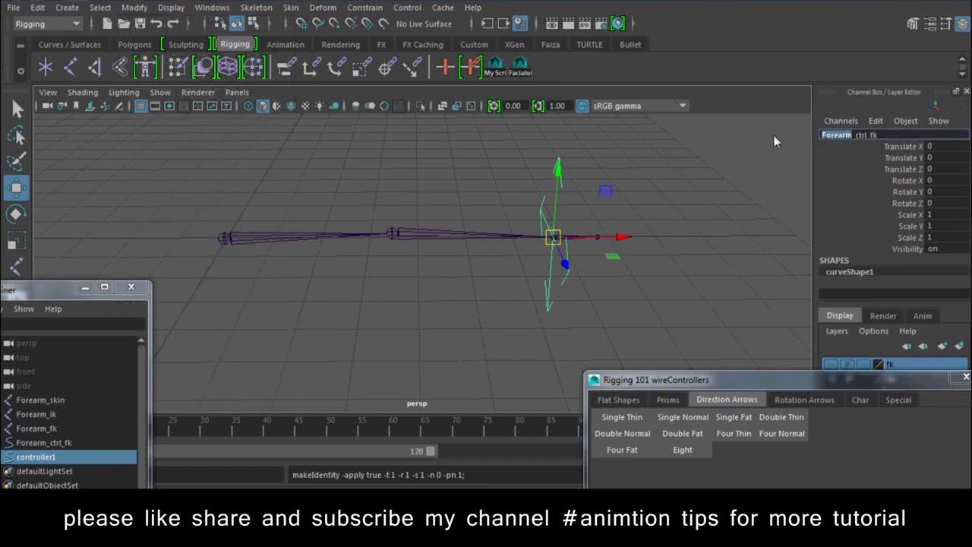
type("Hand")
- Rename the controller Hand_ctrl_IK, scale it down to 0.794 and freeze scale
key("BackSpace")
type("K")
key("Return")
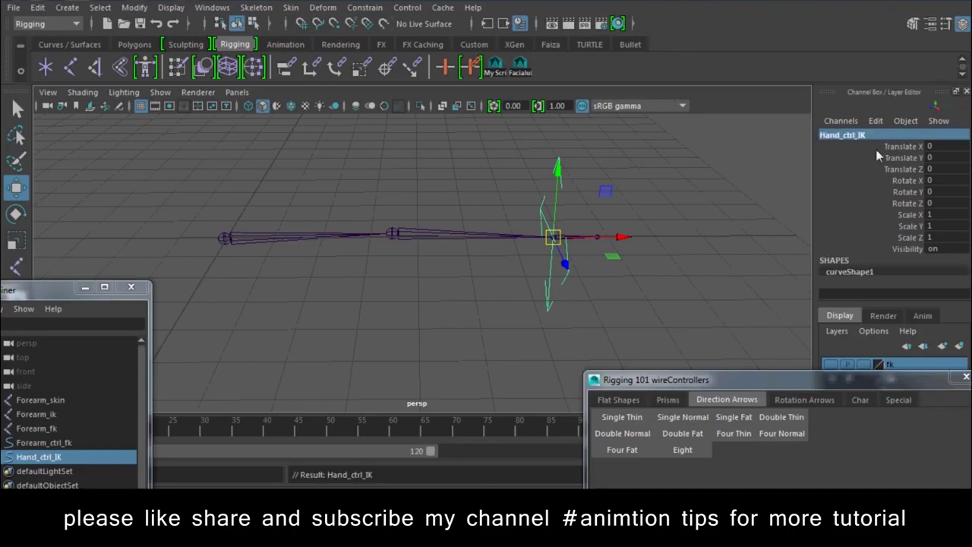
left_click_drag(444, 243, 525, 262, "alt")
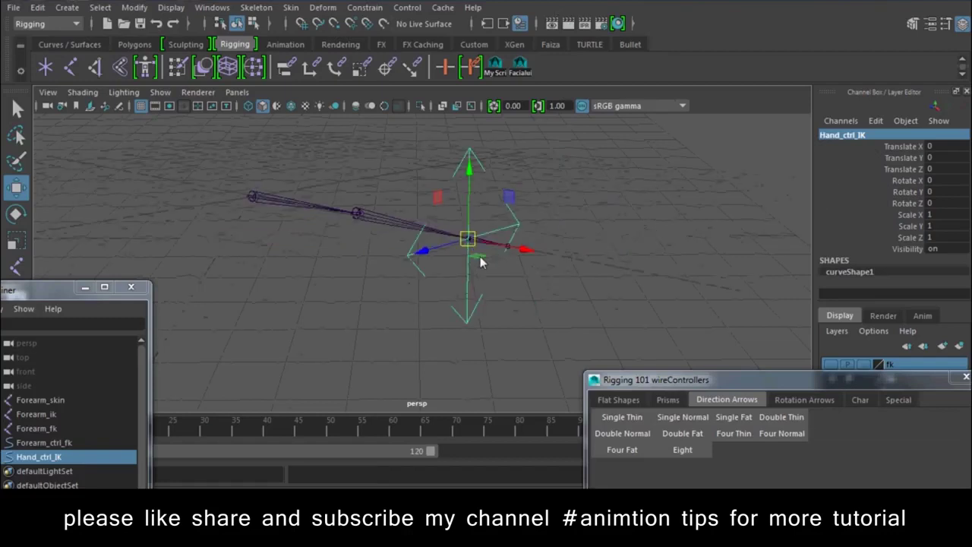
left_click_drag(740, 379, 505, 440)
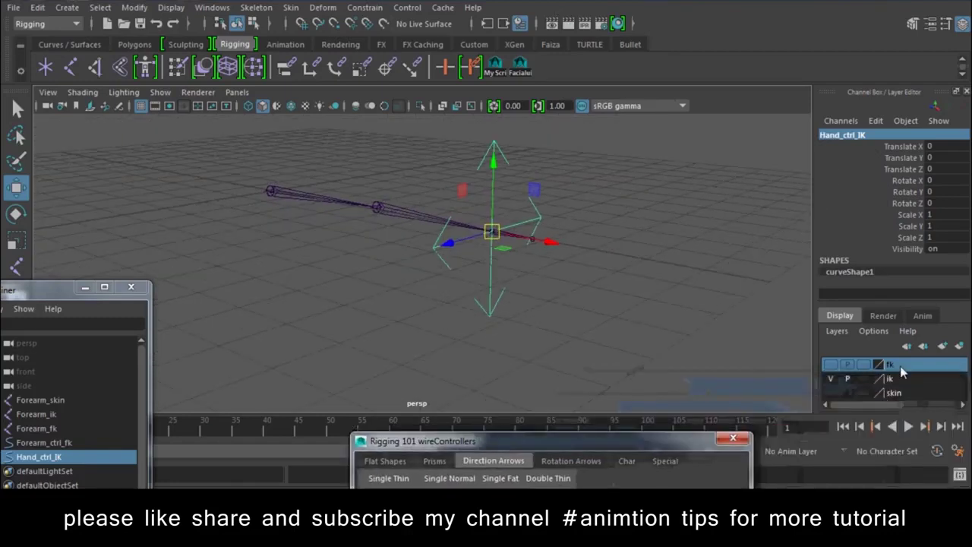
key("r")
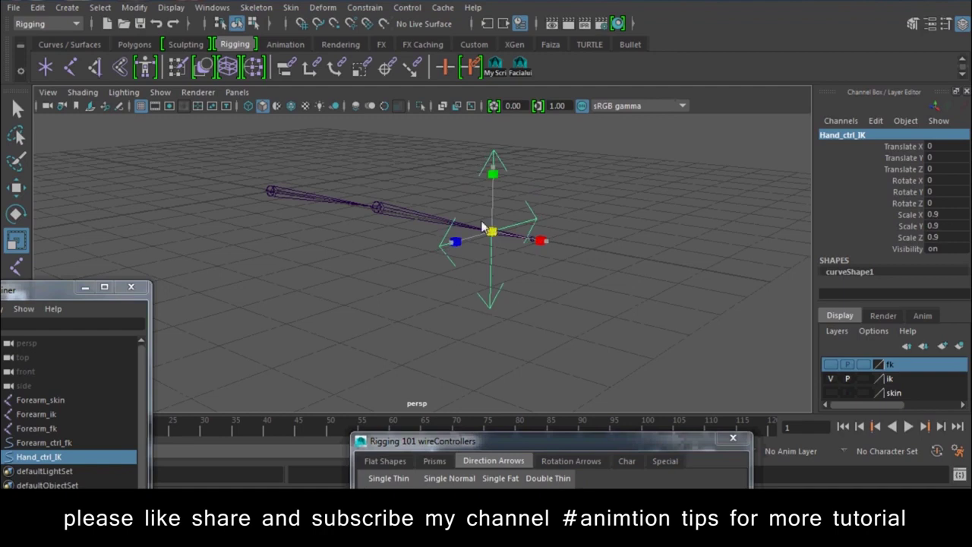
left_click_drag(499, 239, 466, 241)
left_click(134, 8)
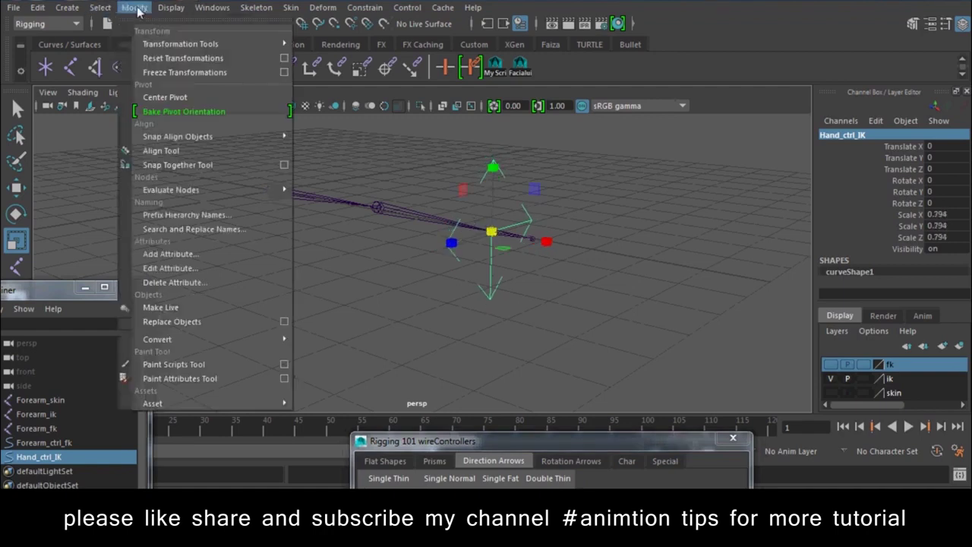
left_click(182, 71)
- Add Hand_ctrl_IK to the ik layer and check the layer's visibility toggle
right_click(890, 378)
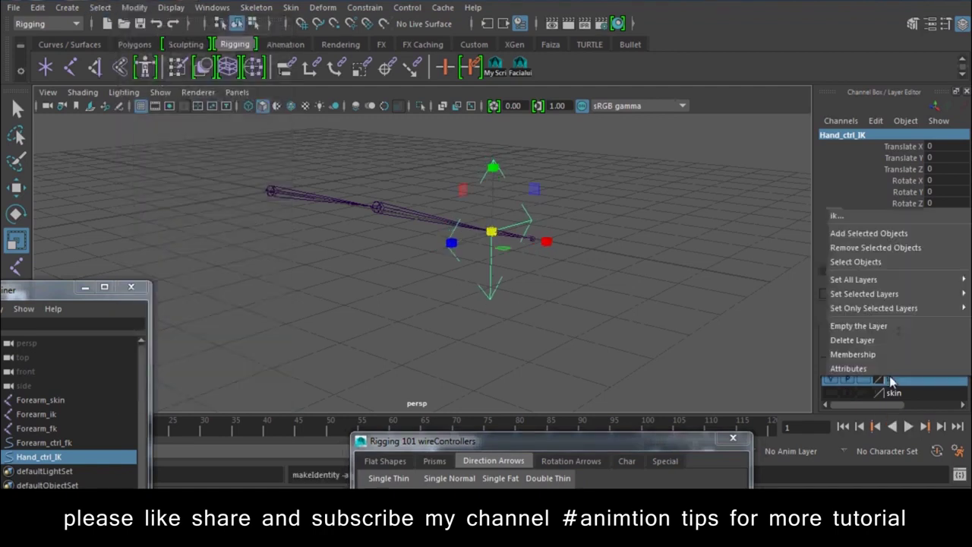
left_click(860, 230)
key("w")
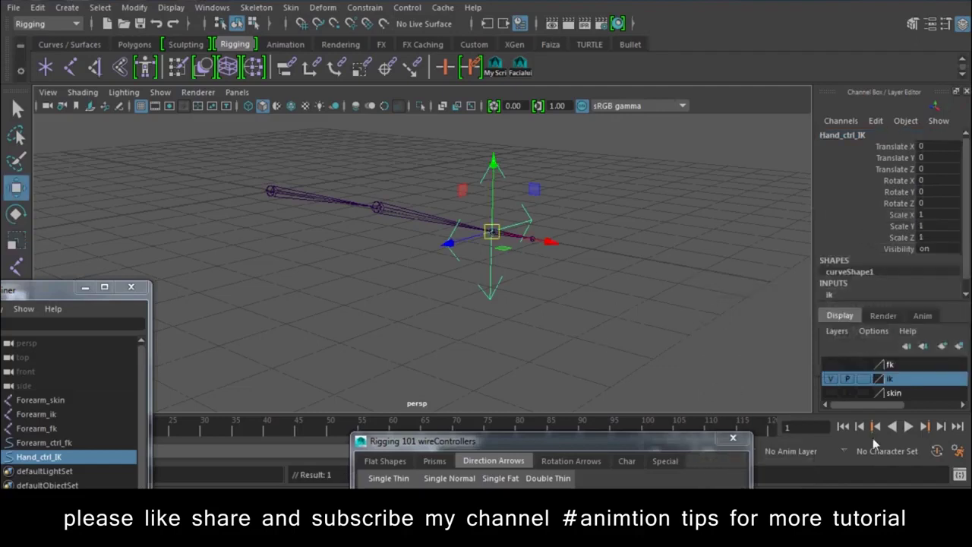
left_click(827, 378)
left_click(829, 379)
left_click_drag(906, 302, 905, 276)
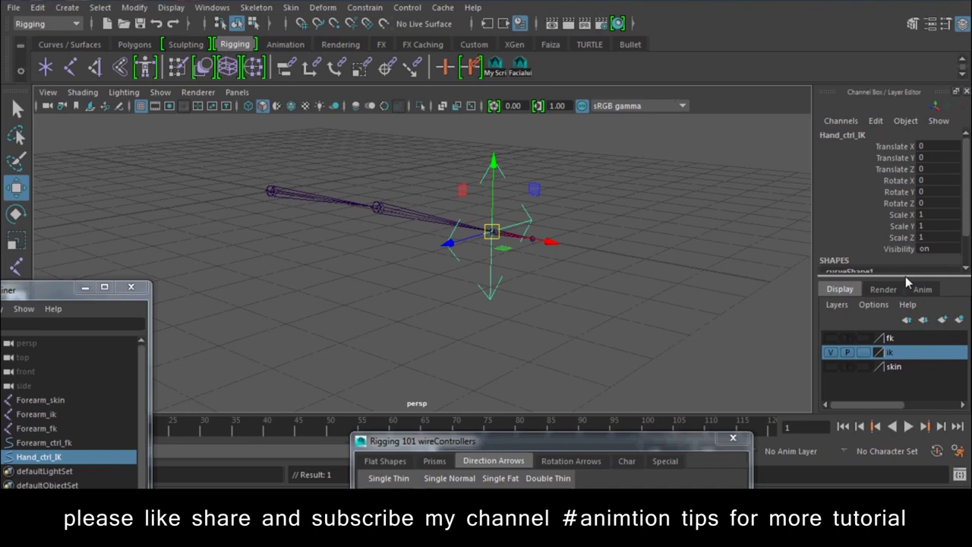
mouse_move(501, 251)
left_mouse_down("alt")
mouse_move(524, 288)
mouse_move(654, 288)
mouse_move(631, 309)
left_mouse_up("alt")
mouse_move(610, 340)
left_mouse_down("alt")
mouse_move(638, 335)
mouse_move(623, 360)
left_mouse_up("alt")
left_click(624, 363)
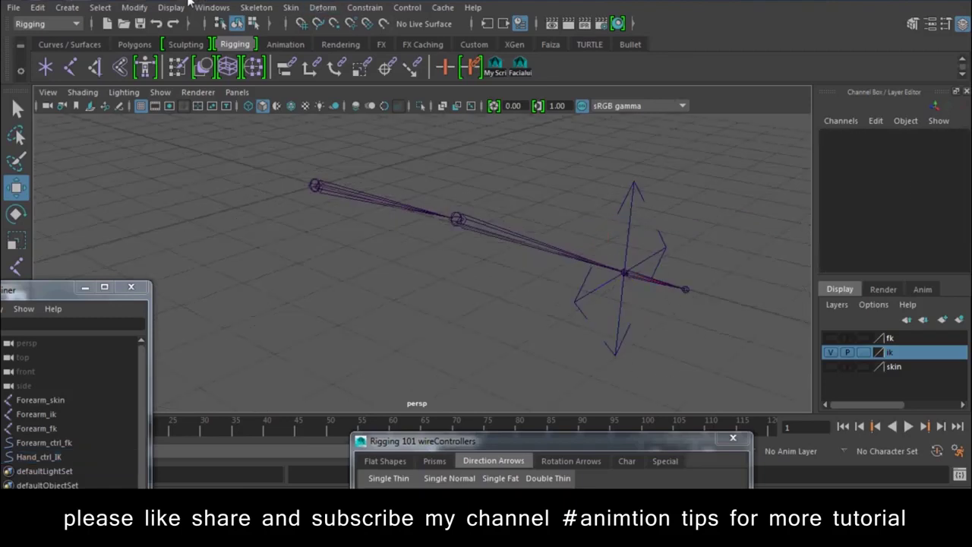
- Set the Create IK Handle tool to use the Rotate-Plane Solver
left_click(314, 185)
left_click(334, 130)
left_click(296, 12)
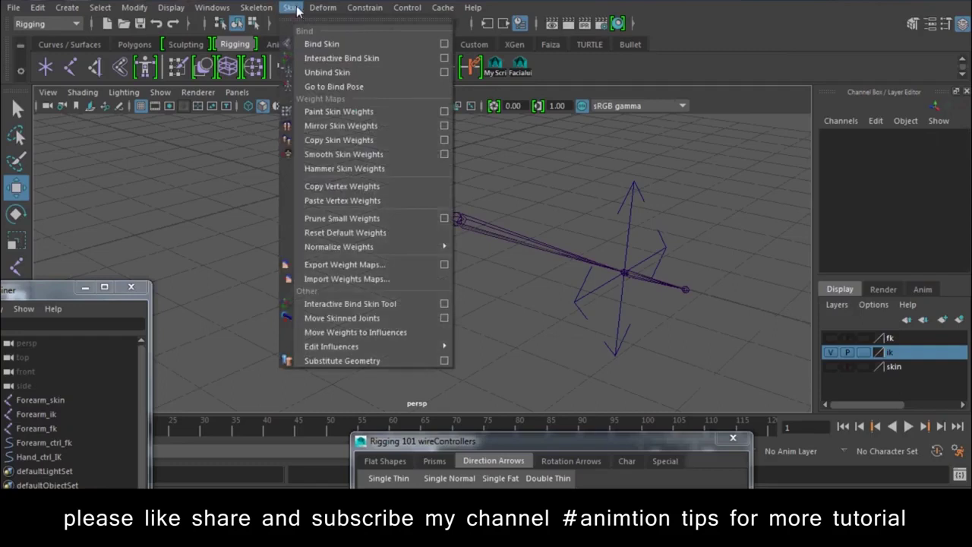
left_click(291, 9)
left_click(264, 9)
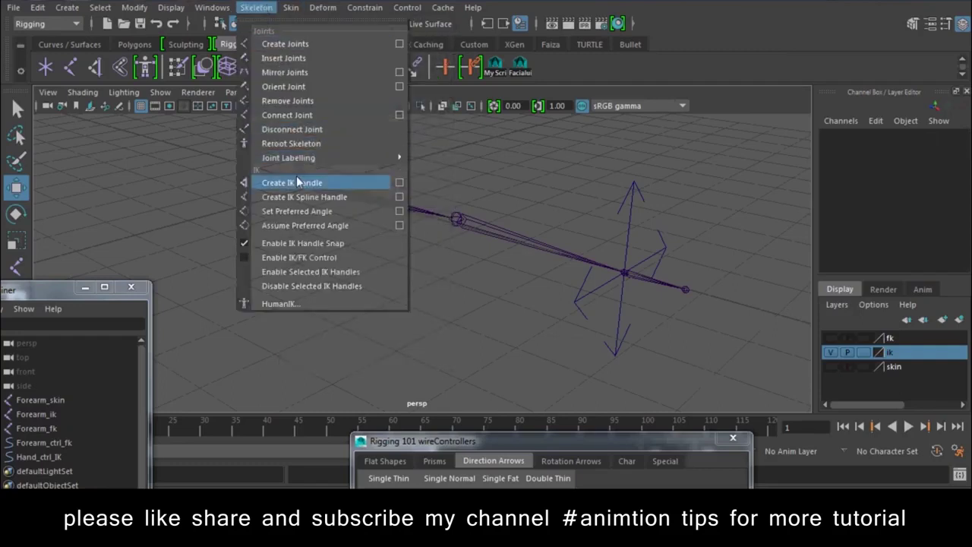
left_click(399, 182)
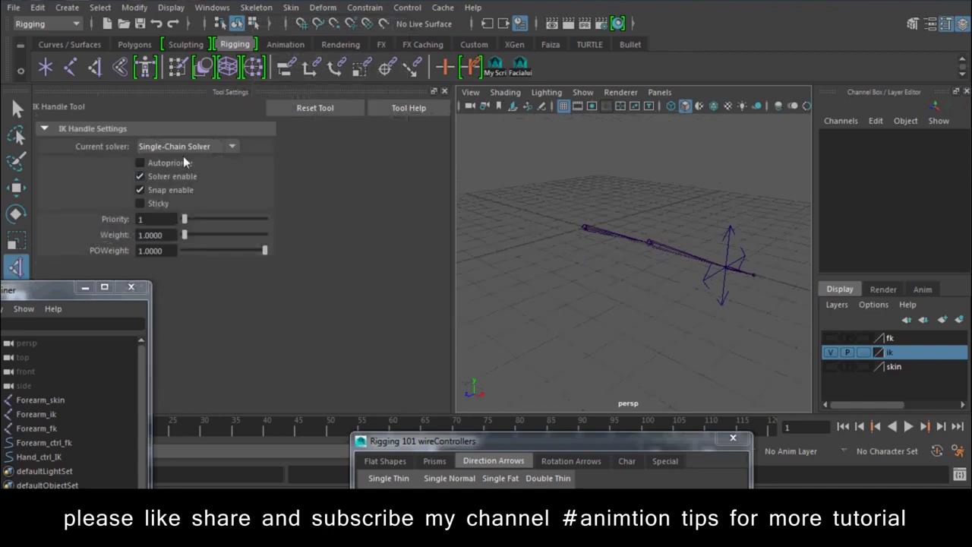
left_click(232, 146)
left_click(168, 172)
left_click(443, 92)
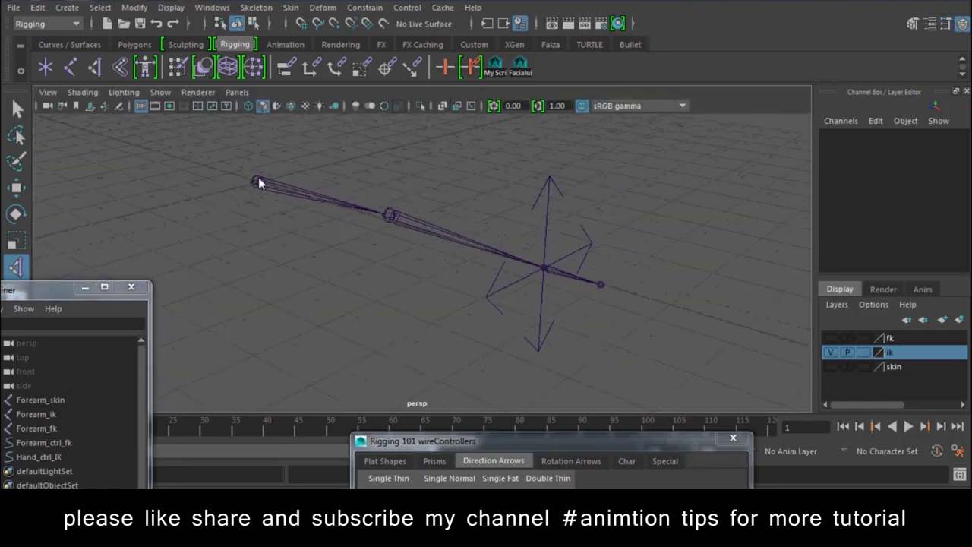
- Create ikHandle1 from the Forearm_ik root to the wrist and test the elbow bend
left_click(258, 182)
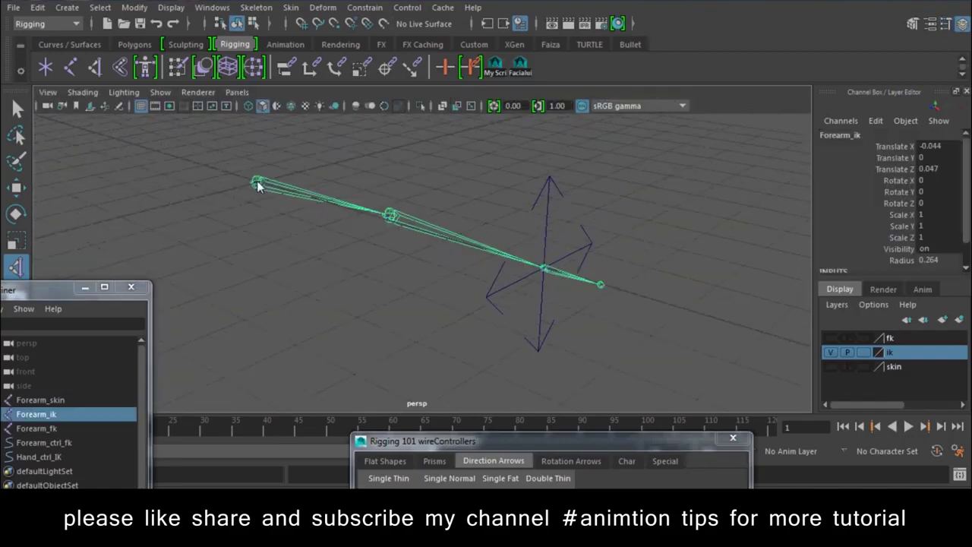
left_click(544, 267)
key("w")
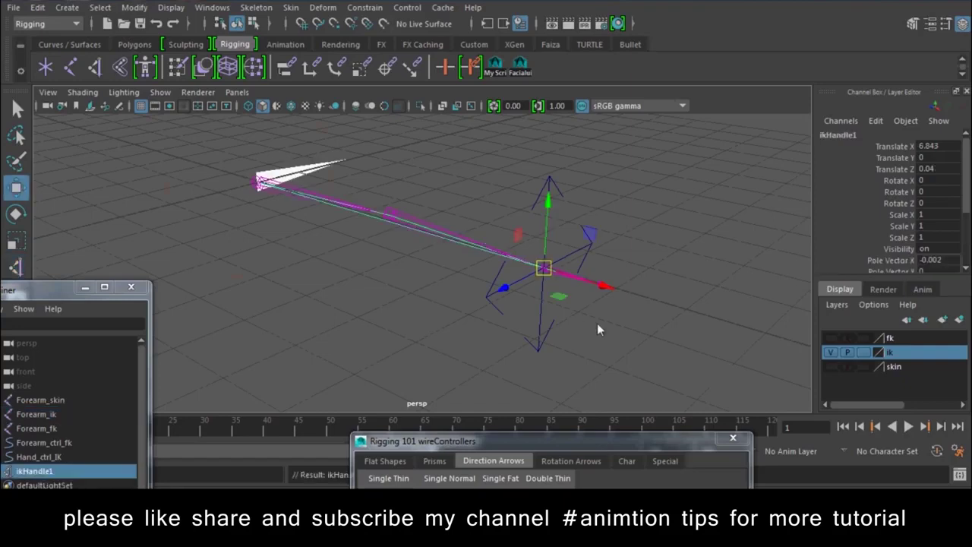
middle_click_drag(537, 319, 599, 316)
mouse_move(668, 258)
left_mouse_down()
mouse_move(601, 250)
mouse_move(433, 273)
mouse_move(635, 254)
mouse_move(401, 267)
mouse_move(560, 282)
mouse_move(397, 275)
mouse_move(620, 285)
mouse_move(568, 340)
left_mouse_up()
mouse_move(517, 222)
left_mouse_down("alt")
mouse_move(412, 309)
mouse_move(572, 324)
mouse_move(448, 332)
left_mouse_up("alt")
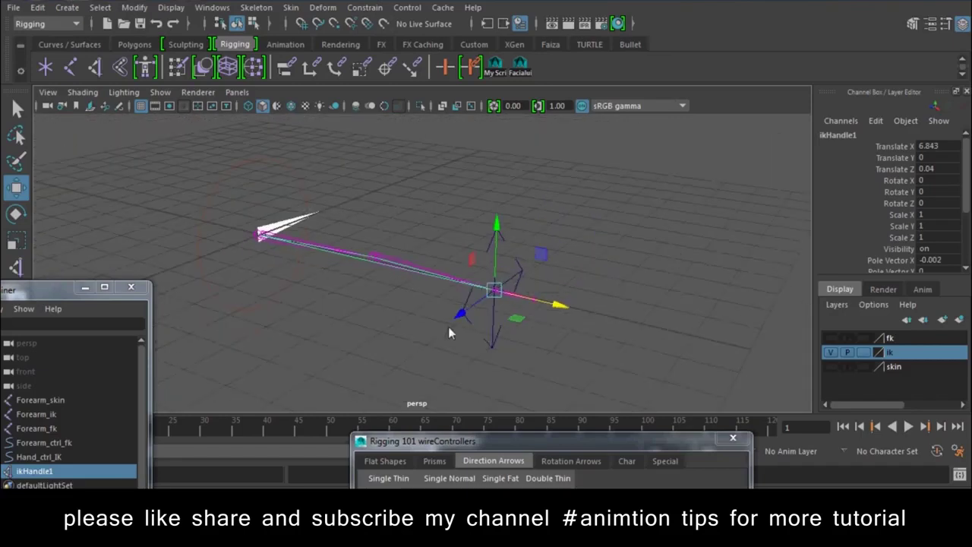
- Parent ikHandle1 under Hand_ctrl_IK, test the arm, then hide the ik layer
left_click(524, 270, "shift")
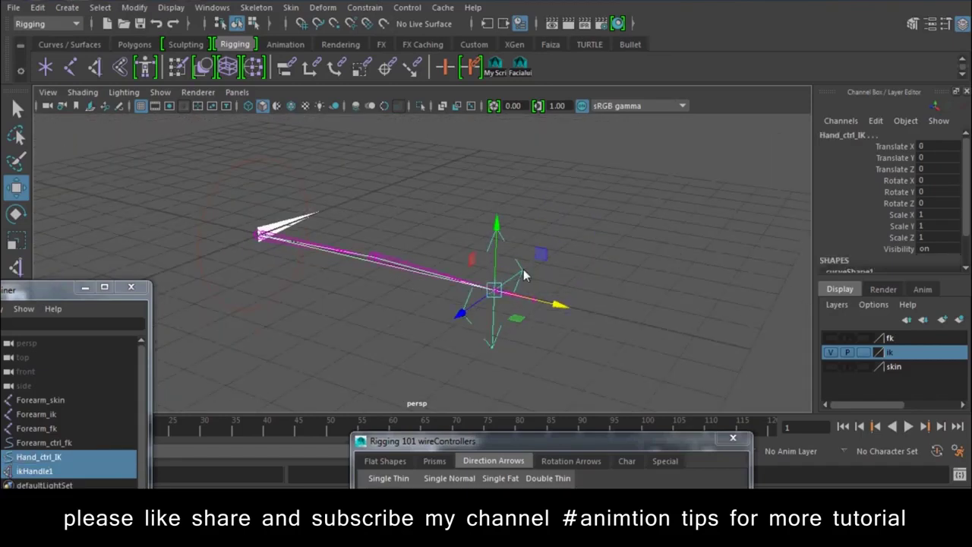
key("p")
left_click_drag(562, 313, 522, 300)
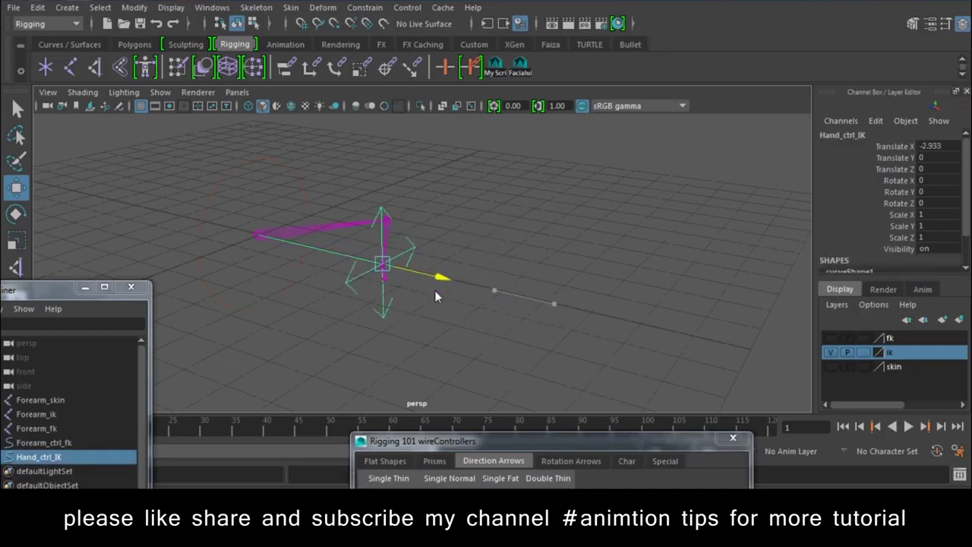
key("ctrl+z")
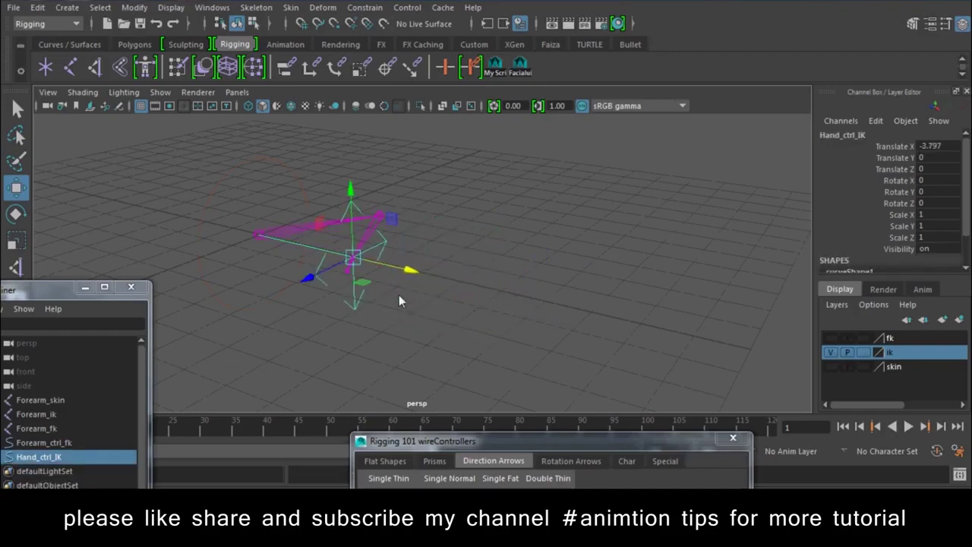
key("ctrl+z")
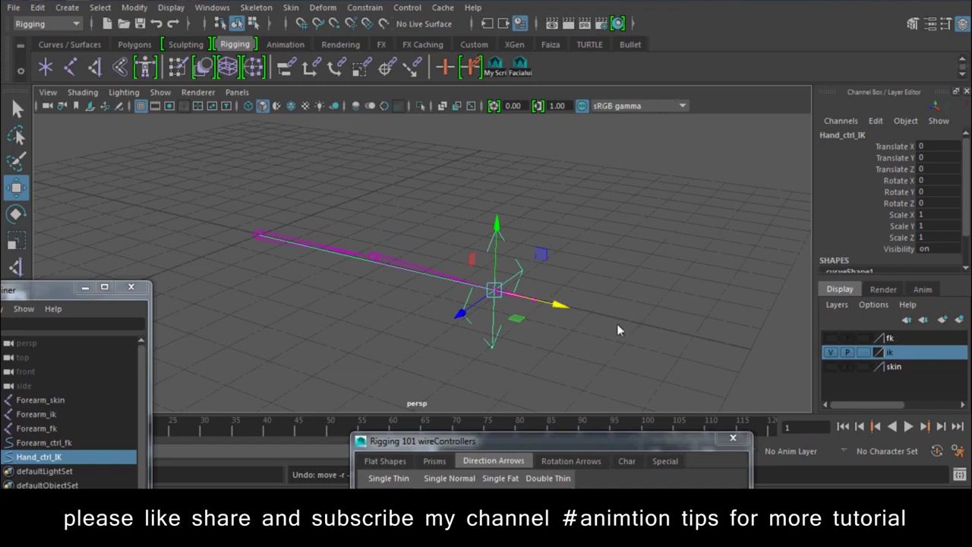
left_click(616, 323)
left_click(830, 353)
- Show the skin layer and select the Wrist_skin joint
left_click(830, 366)
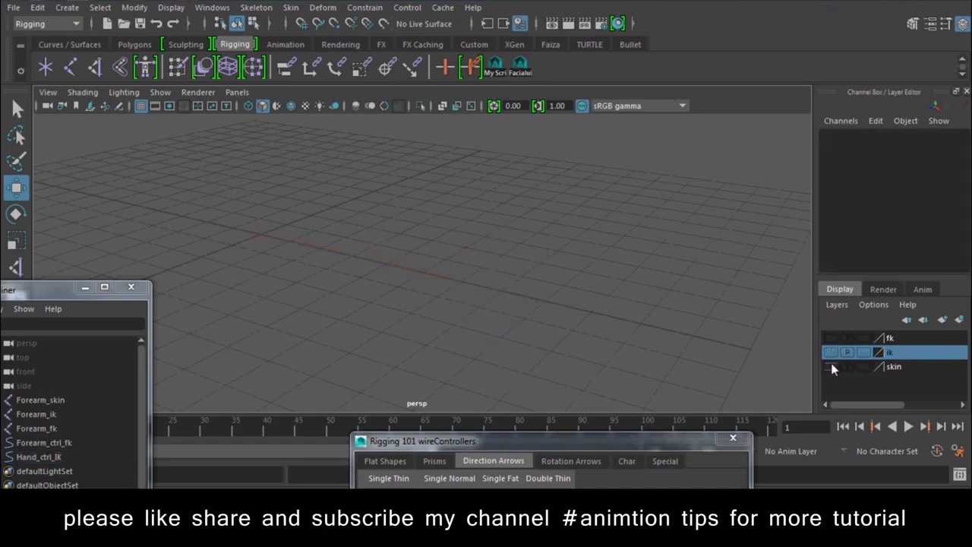
left_click(470, 275)
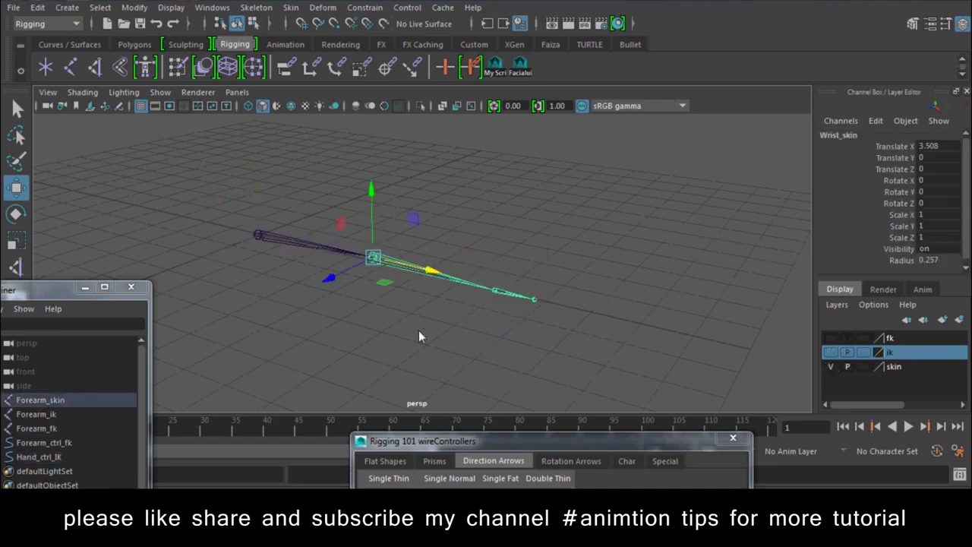
left_click(225, 277)
left_click(308, 244)
left_click(399, 221)
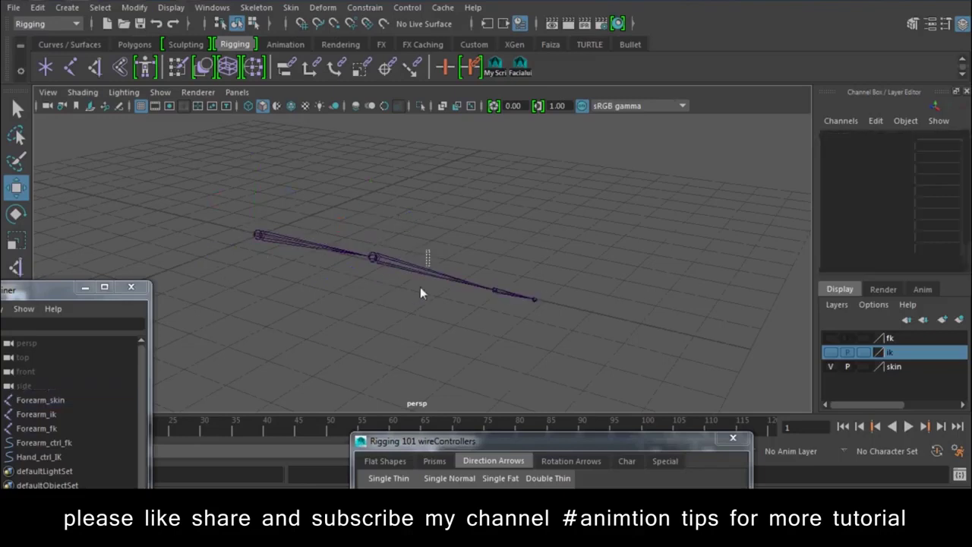
left_click(494, 290)
left_click(428, 284)
left_click(372, 258)
left_click(314, 336)
left_click(293, 241)
left_click(428, 265)
left_click(425, 275)
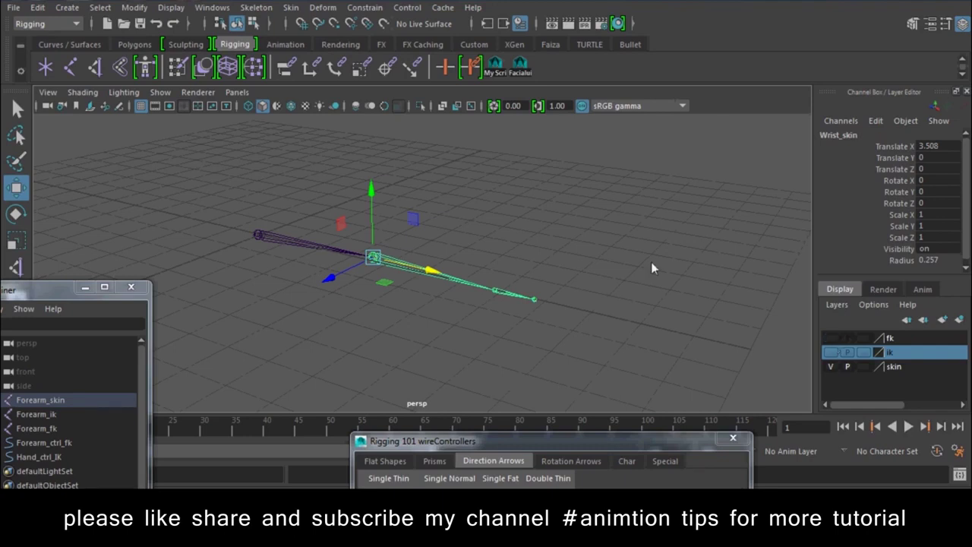
- Apply a parent constraint to Wrist_skin and show Flat Shapes in wireControllers
left_click(364, 8)
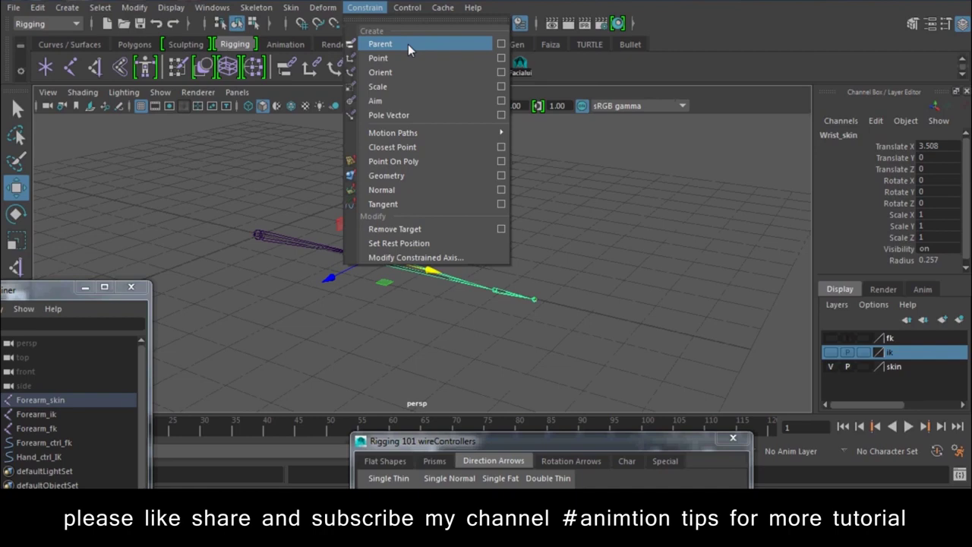
left_click(408, 44)
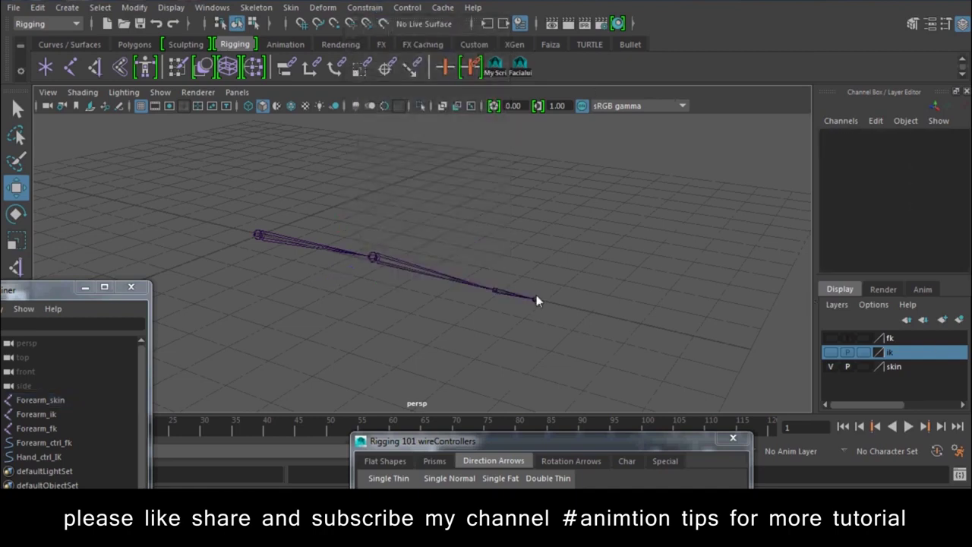
mouse_move(551, 287)
left_mouse_down("alt")
mouse_move(604, 234)
mouse_move(582, 326)
mouse_move(622, 365)
left_mouse_up("alt")
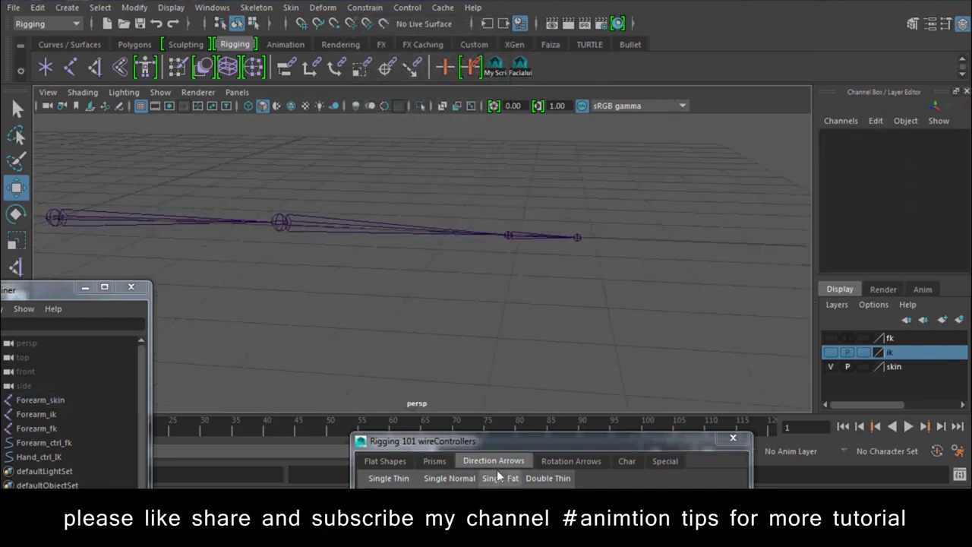
left_click_drag(543, 435, 786, 202)
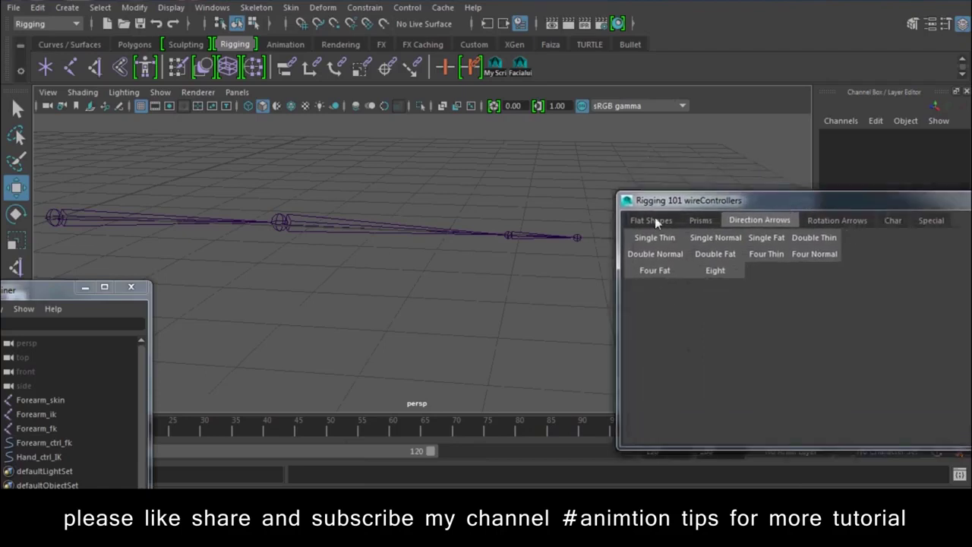
left_click(651, 220)
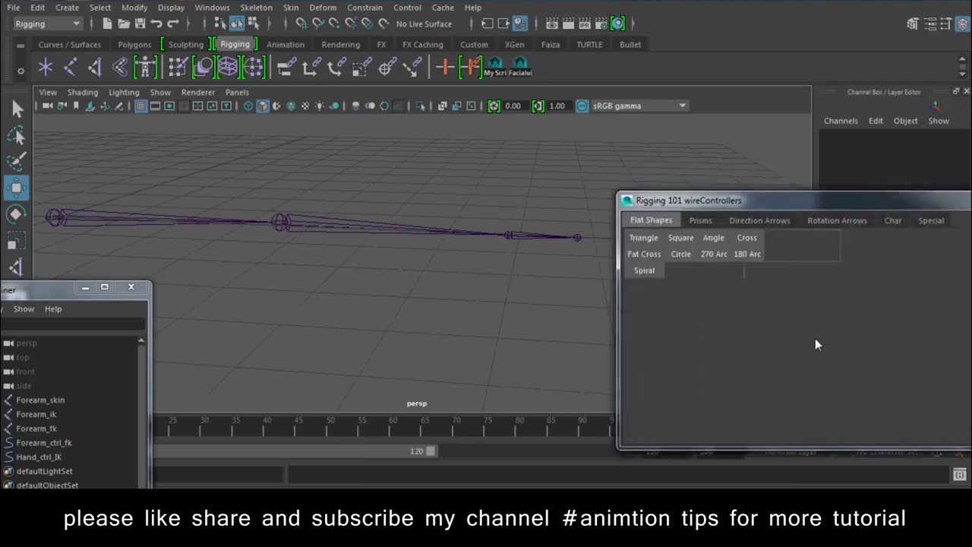
- Create a Nail-shaped controller from the wireControllers Special shapes
left_click(892, 220)
left_click(931, 220)
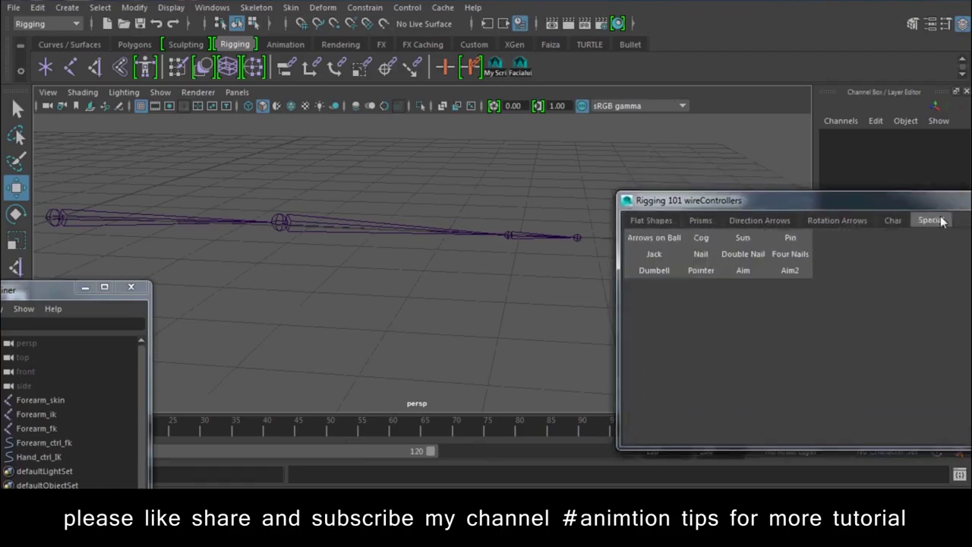
left_click(703, 254)
mouse_move(301, 295)
left_mouse_down("alt")
mouse_move(365, 255)
mouse_move(326, 250)
left_mouse_up("alt")
left_click_drag(805, 200, 504, 459)
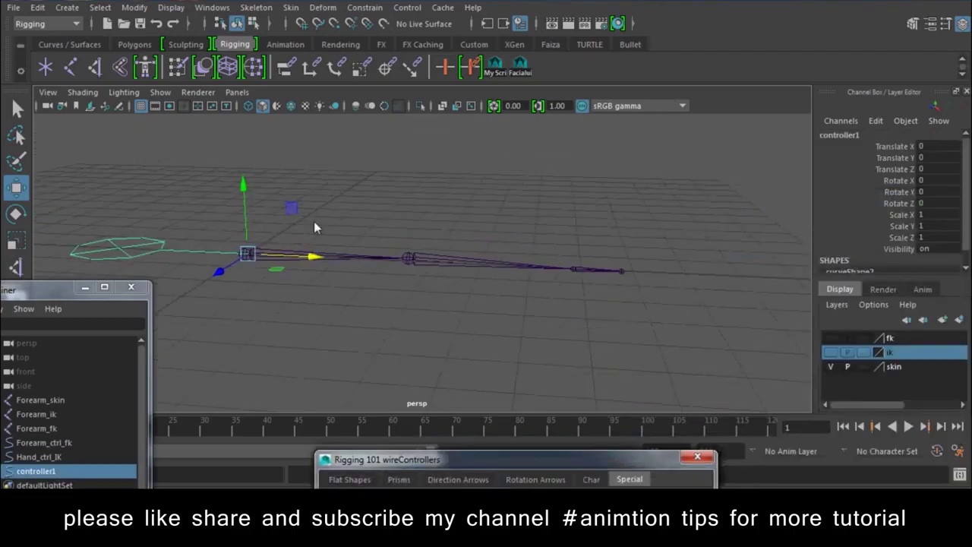
- Rotate the Nail controller to -90 on Z
key("e")
left_click_drag(296, 216, 407, 332)
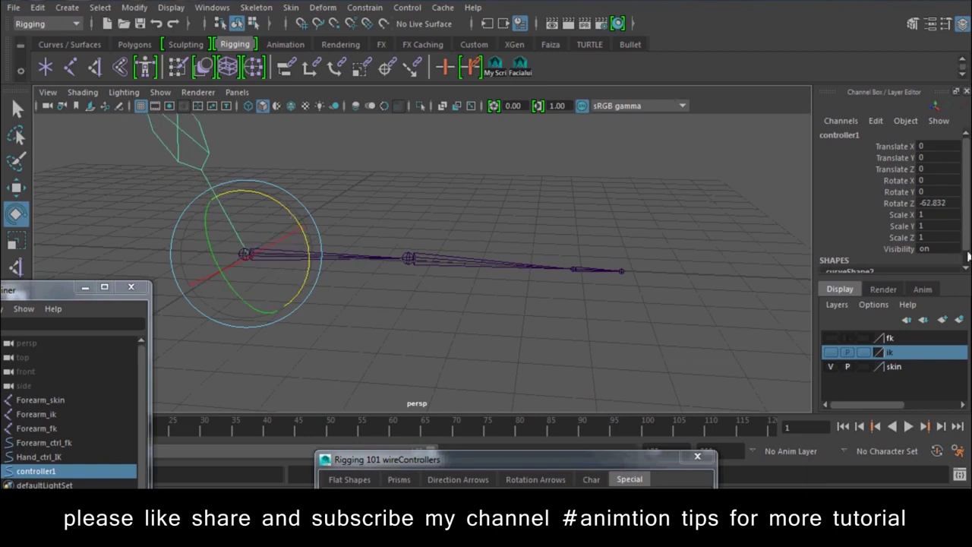
double_click(945, 204)
type("-90")
key("Return")
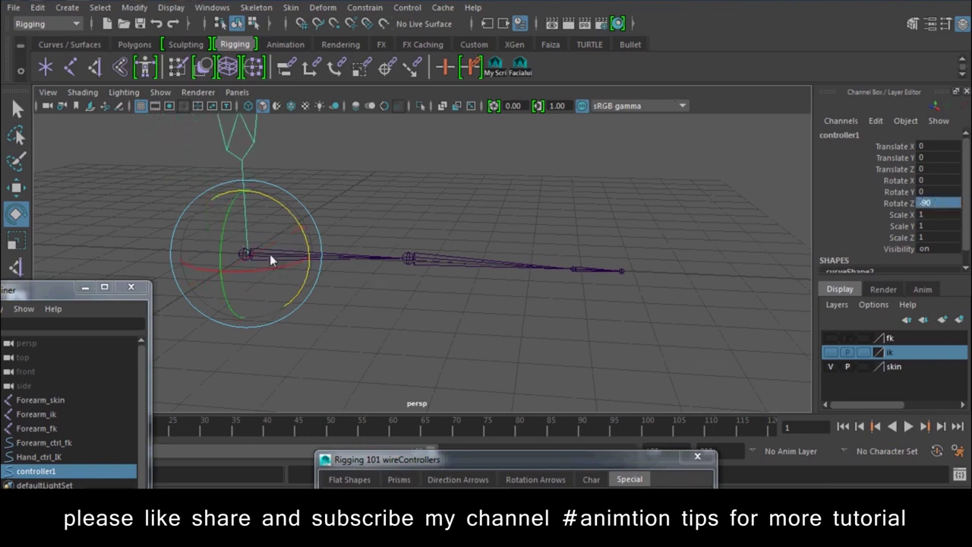
- Snap the controller onto the wrist joint, scale it to about 0.163, and freeze transforms
key("w")
left_click_drag(272, 259, 644, 274)
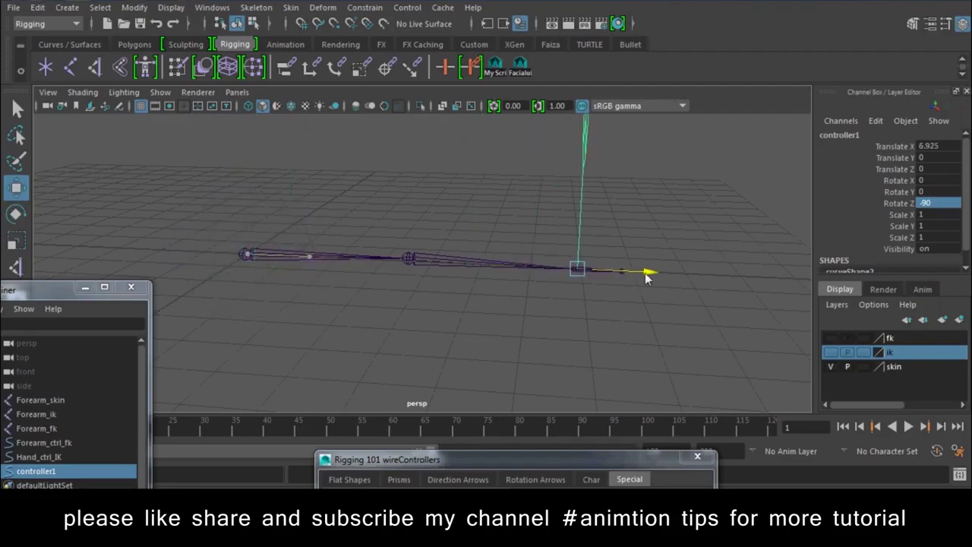
key("v")
mouse_move(638, 278)
middle_mouse_down()
mouse_move(568, 268)
mouse_move(414, 176)
mouse_move(460, 195)
middle_mouse_up()
key("r")
mouse_move(460, 195)
left_mouse_down("alt")
mouse_move(514, 278)
mouse_move(241, 335)
left_mouse_up("alt")
key("w")
mouse_move(212, 306)
left_mouse_down()
mouse_move(253, 318)
mouse_move(304, 250)
left_mouse_up()
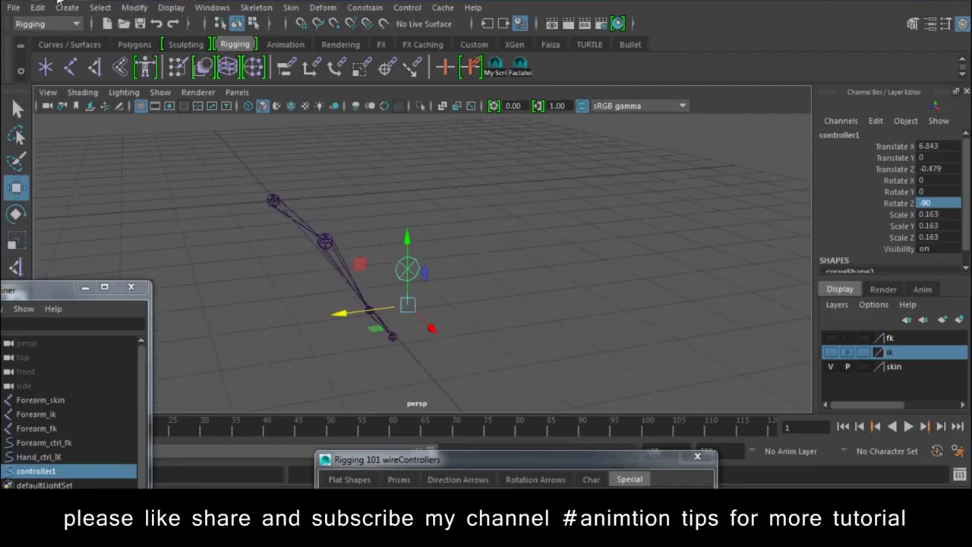
left_click(135, 7)
left_click(175, 69)
- Rotate the controller to 90 on Y and freeze its transforms again
left_click_drag(475, 300, 586, 294, "alt")
key("e")
left_click(896, 191)
type("45")
key("Return")
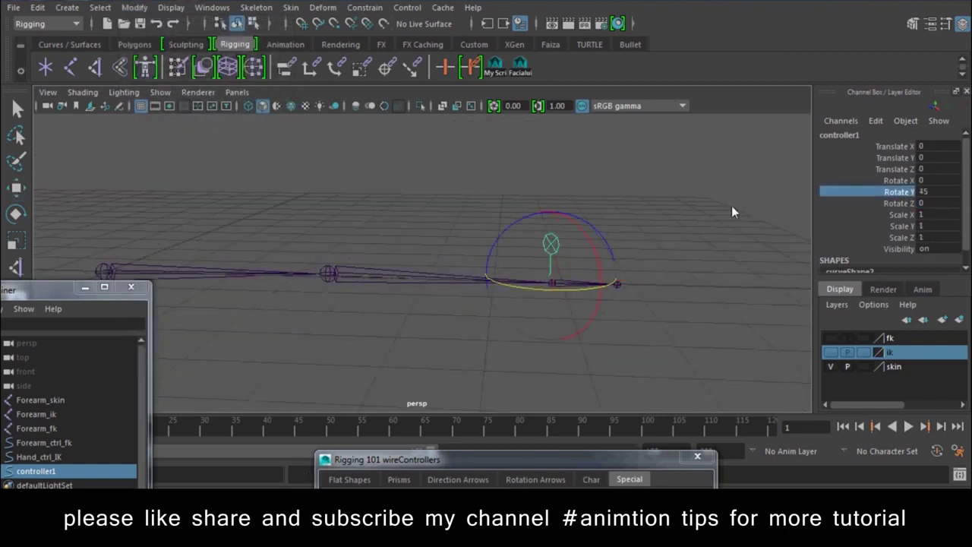
double_click(932, 194)
type("90")
key("Return")
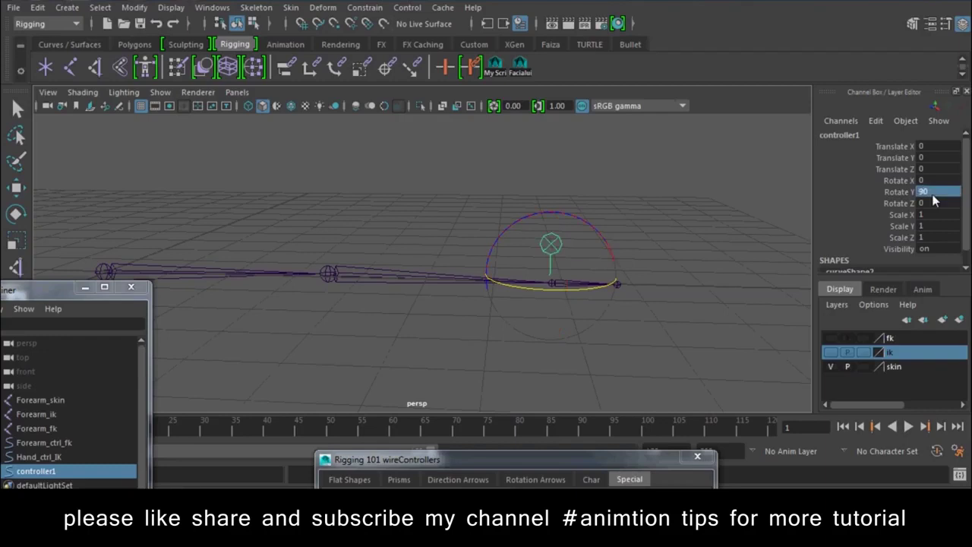
left_click(100, 6)
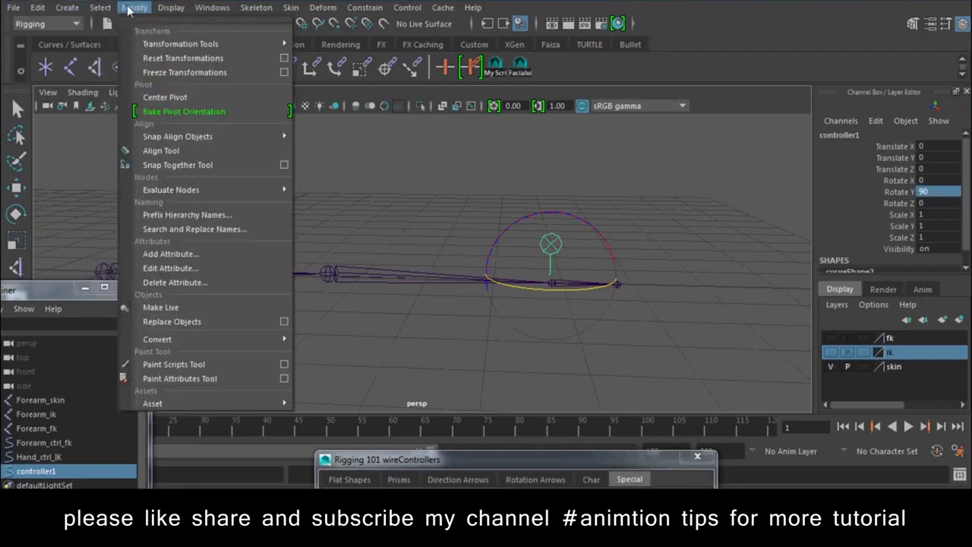
left_click(185, 72)
- Rename controller1 to Hand_IK_switch
key("w")
left_click(867, 136)
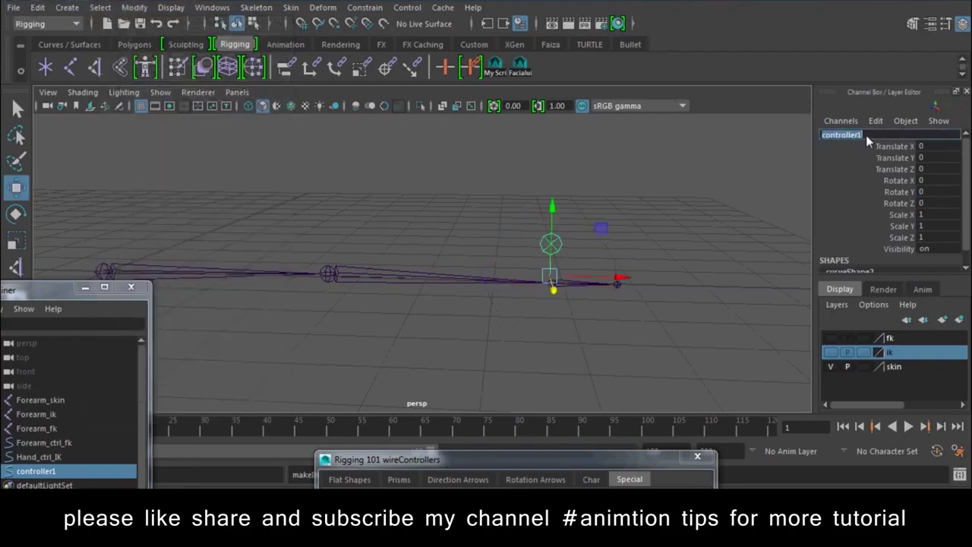
type("Hand_IK_switc")
type("h")
key("Return")
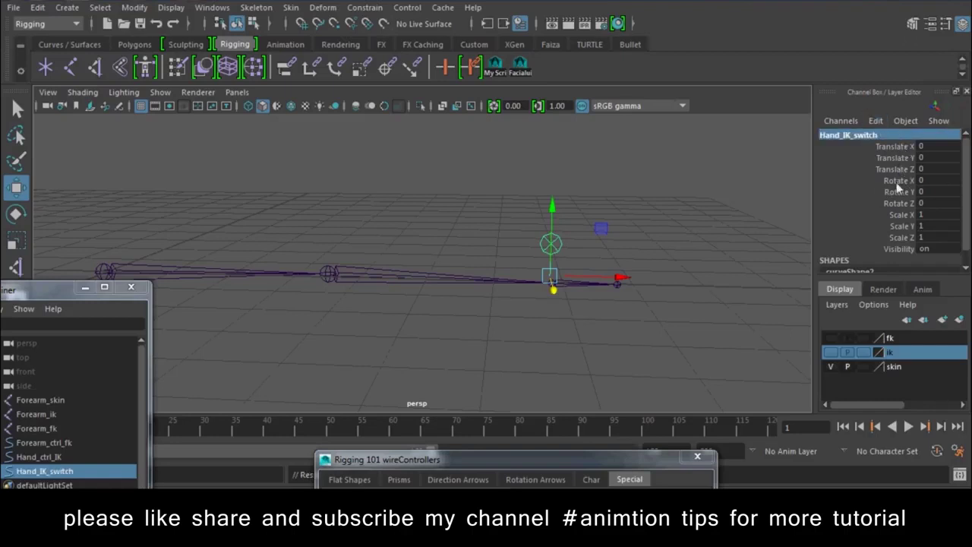
- Lock all of Hand_IK_switch's channels in the Channel Box
left_click_drag(892, 251, 900, 147)
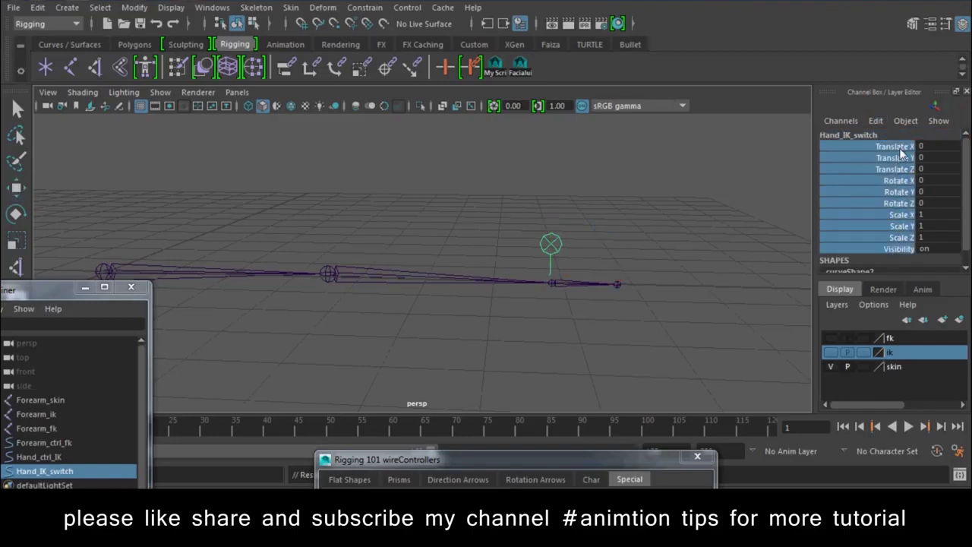
right_click(899, 149)
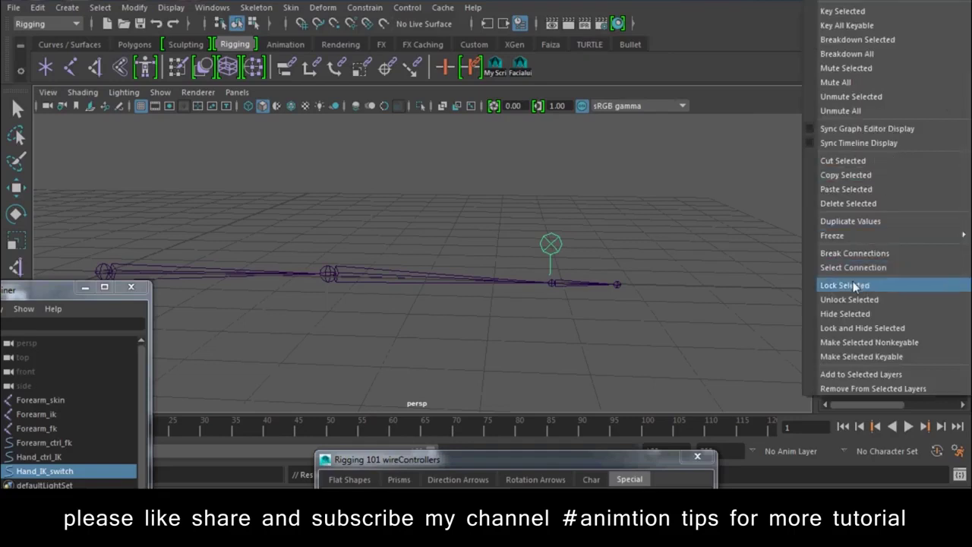
left_click(853, 284)
- In Channel Control, move all keyable attributes including Visibility to Nonkeyable Hidden
left_click(878, 124)
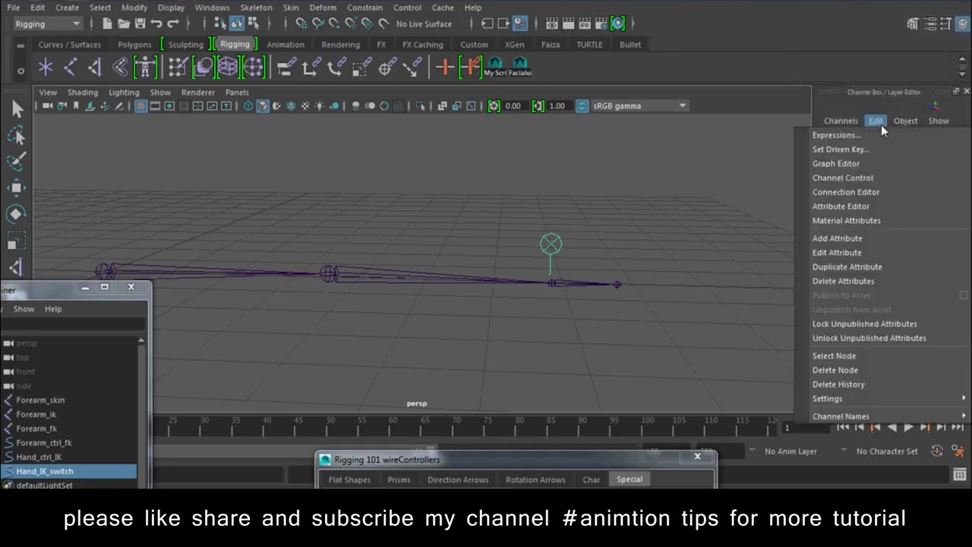
left_click(854, 177)
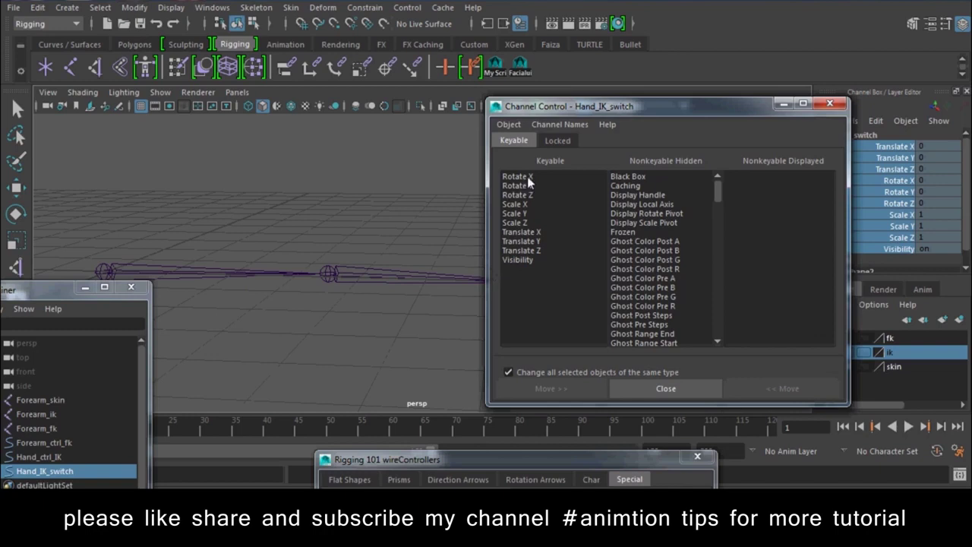
left_click_drag(528, 180, 519, 259)
left_click(539, 390)
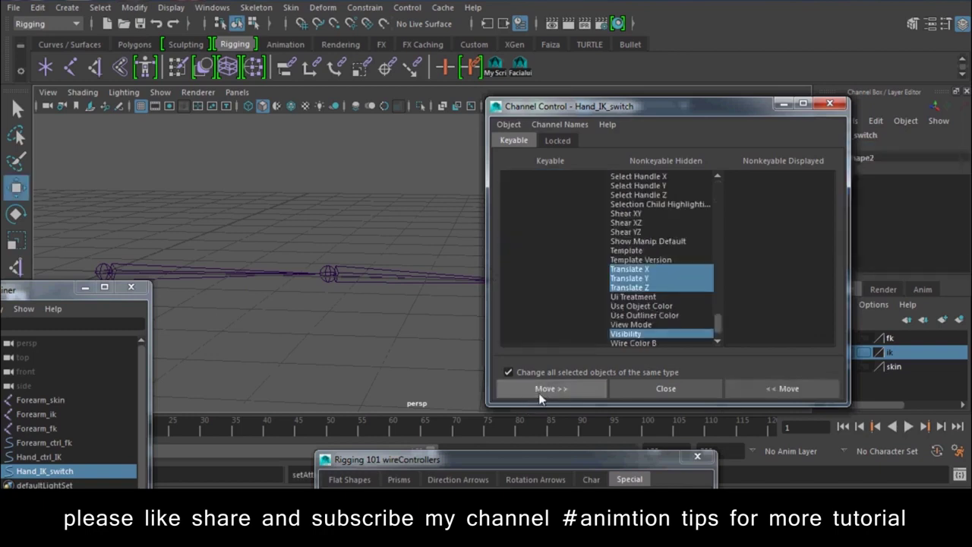
left_click(729, 391)
left_click_drag(523, 177, 520, 251)
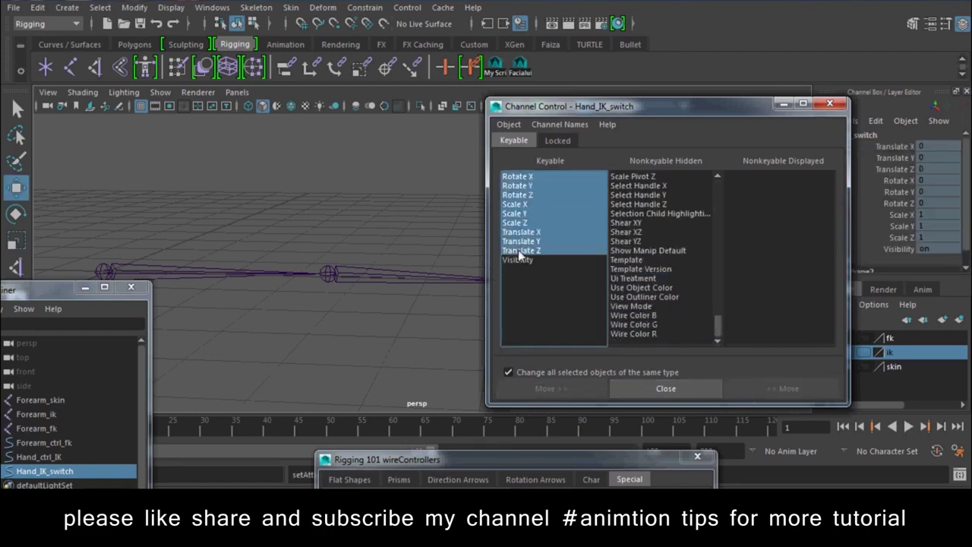
left_click(550, 388)
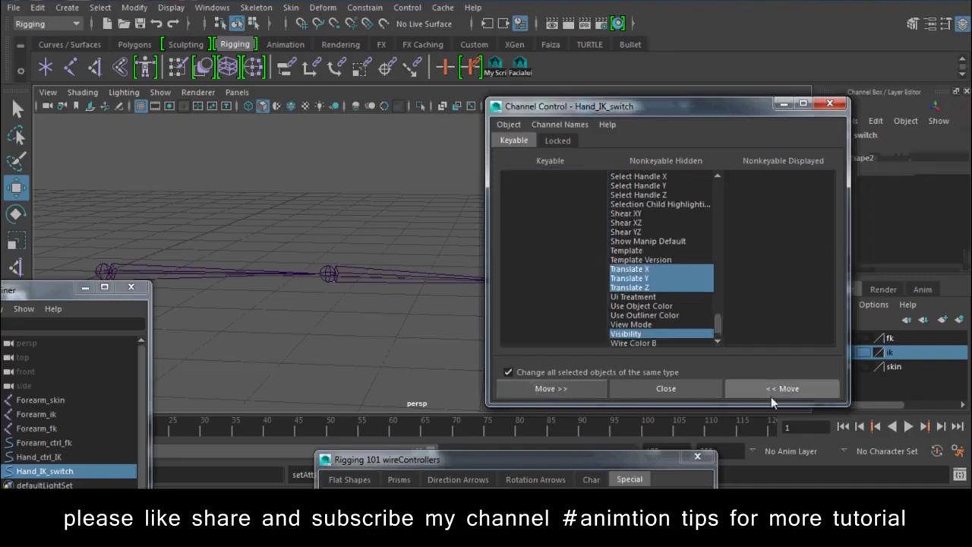
left_click(779, 389)
left_click_drag(524, 176, 520, 260)
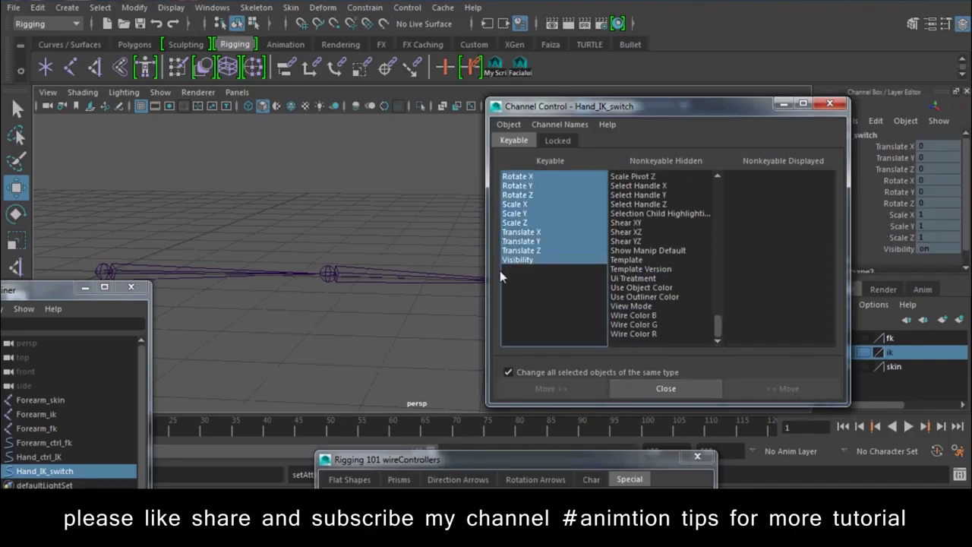
left_click(550, 388)
left_click(641, 390)
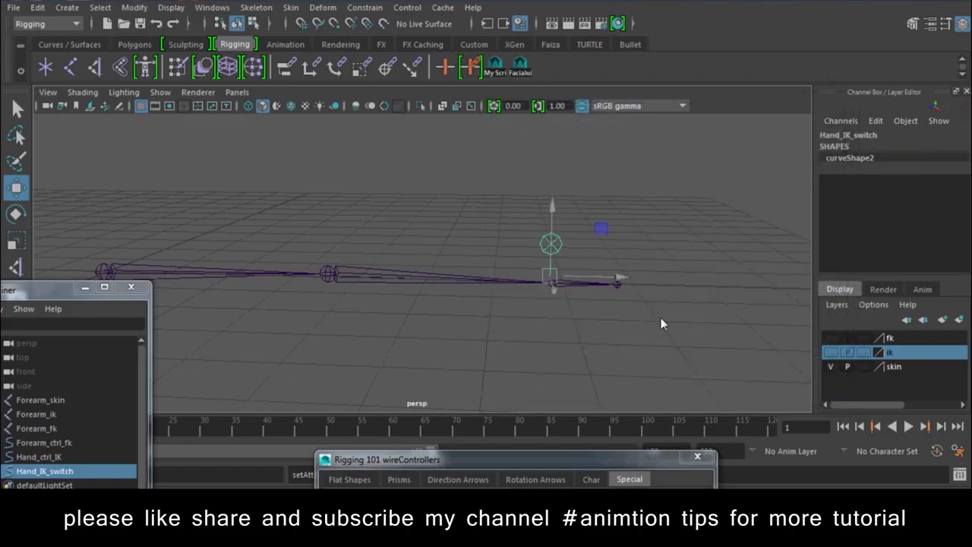
left_click(620, 211)
- Start adding an Enum-type attribute to Hand_IK_switch
left_click(550, 243)
left_click(874, 120)
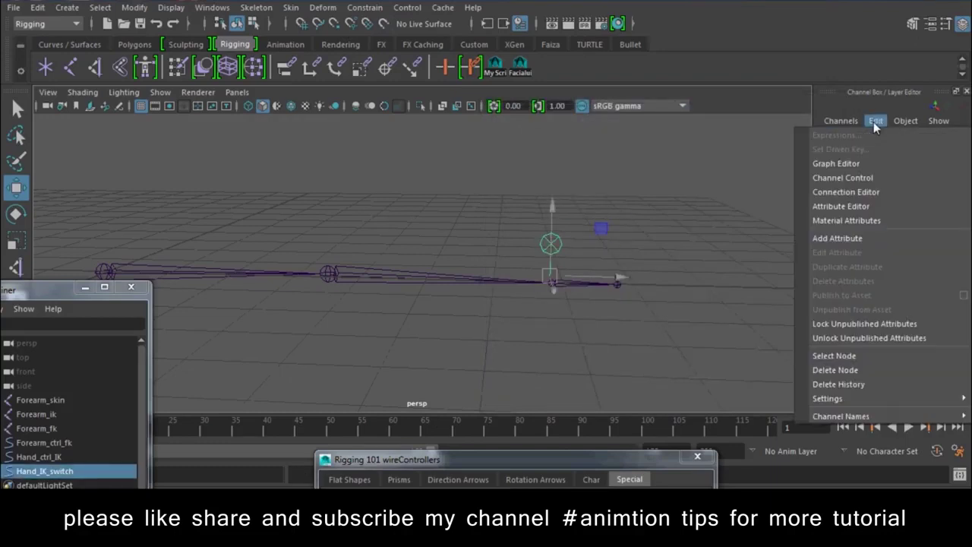
left_click(839, 237)
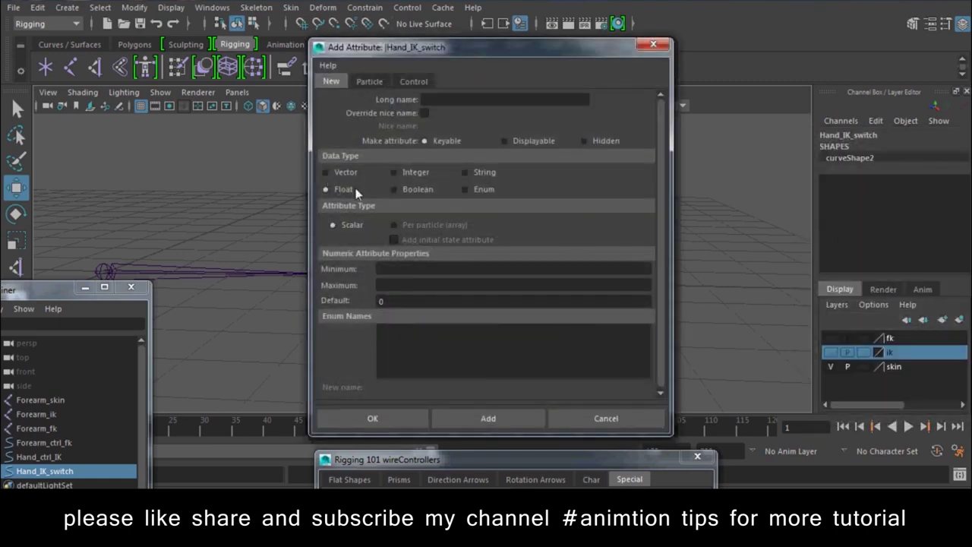
left_click(466, 189)
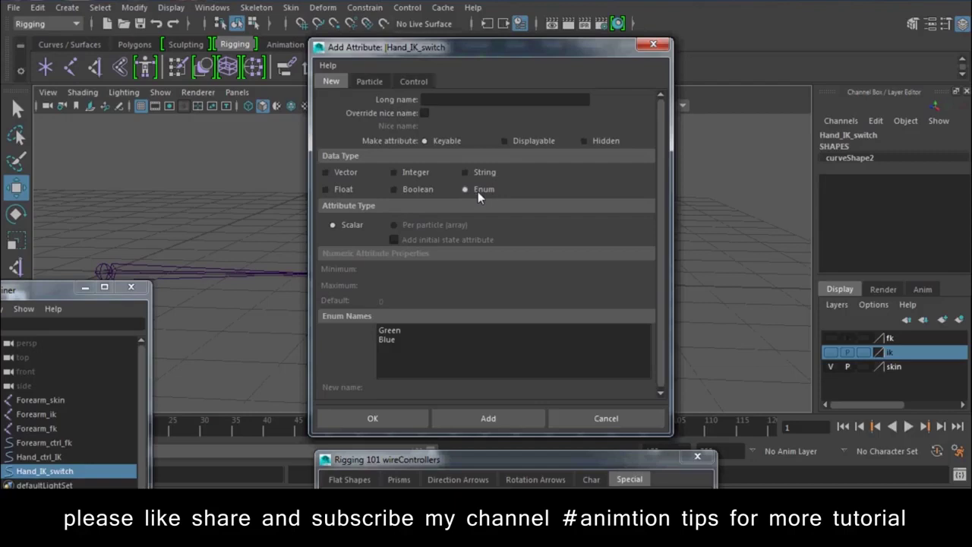
- Name the enum entries On and Off, set Long name to Switch, and create it
left_click(405, 330)
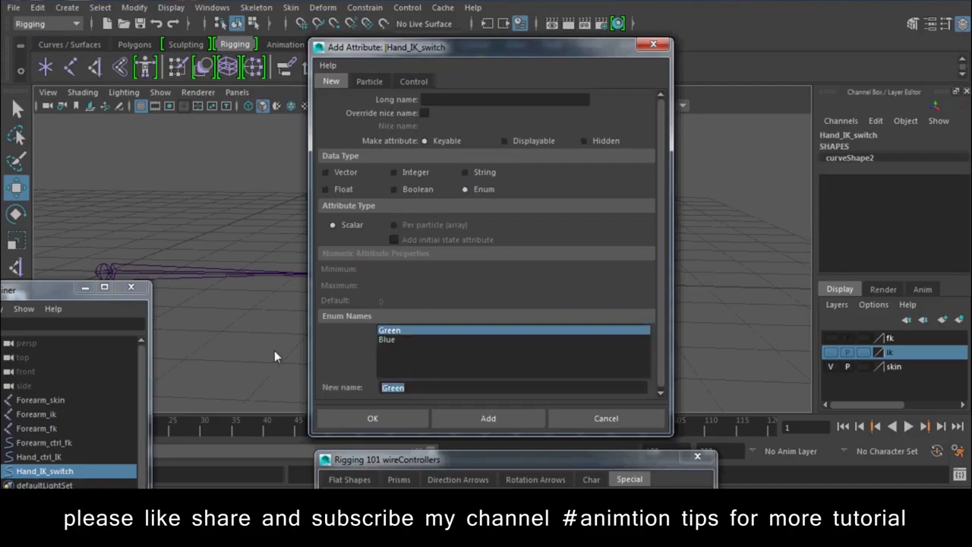
type("ON")
left_click(378, 339)
type("Off")
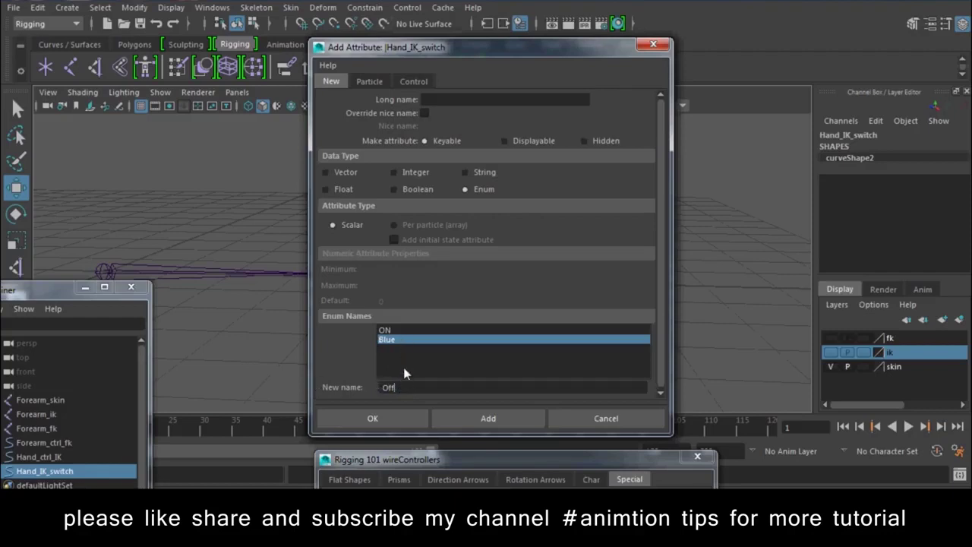
left_click(385, 330)
type("On")
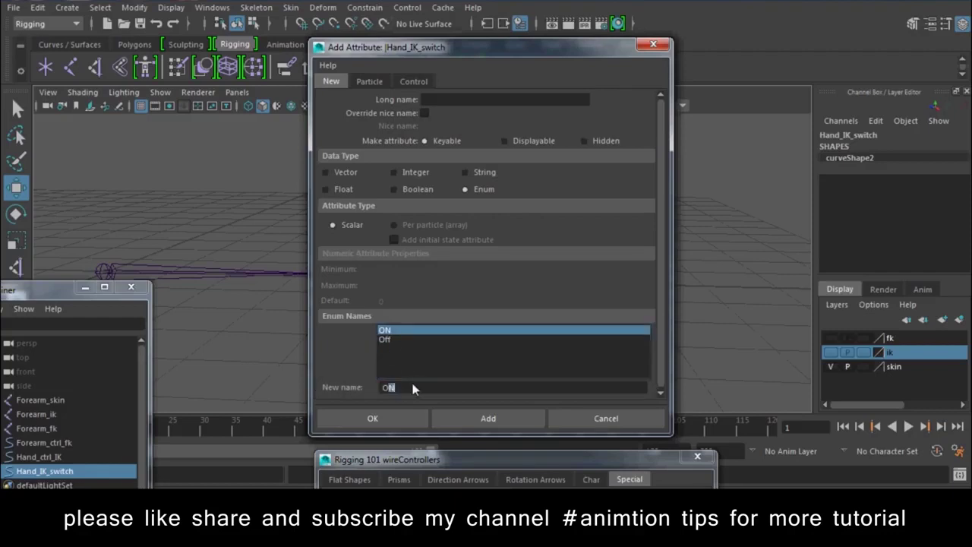
key("Return")
left_click(386, 421)
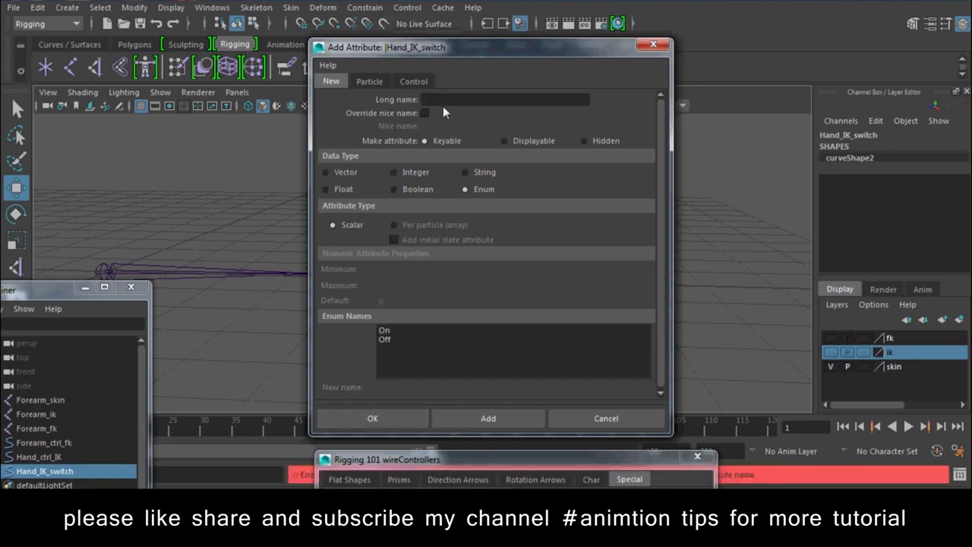
left_click(443, 102)
type("Switch")
left_click(372, 422)
- Set Hand_IK_switch's Switch attribute to Off
left_click(946, 147)
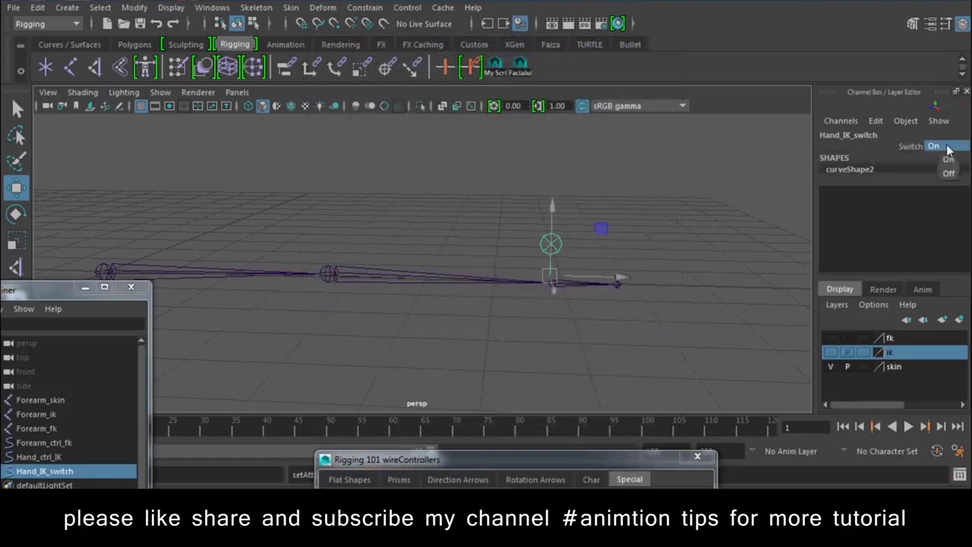
left_click(955, 212)
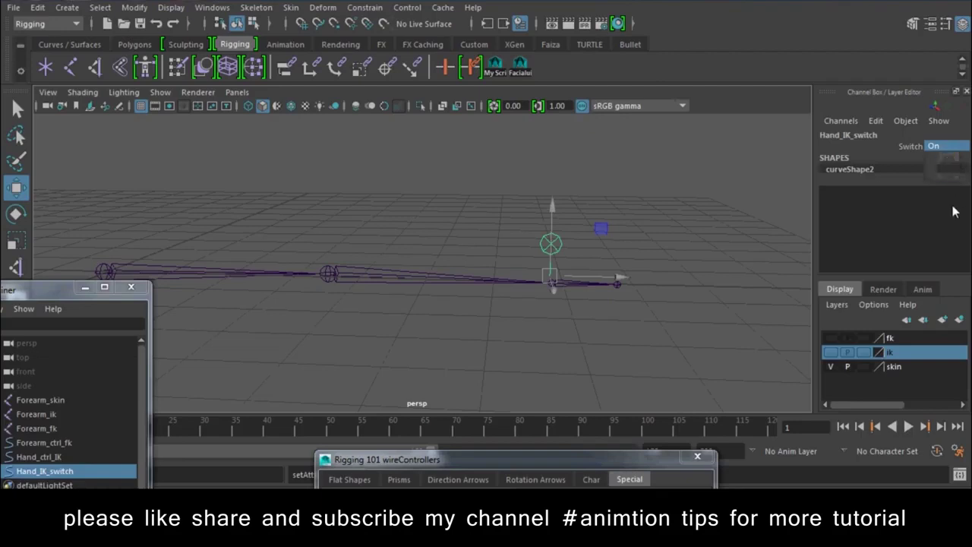
left_click(954, 148)
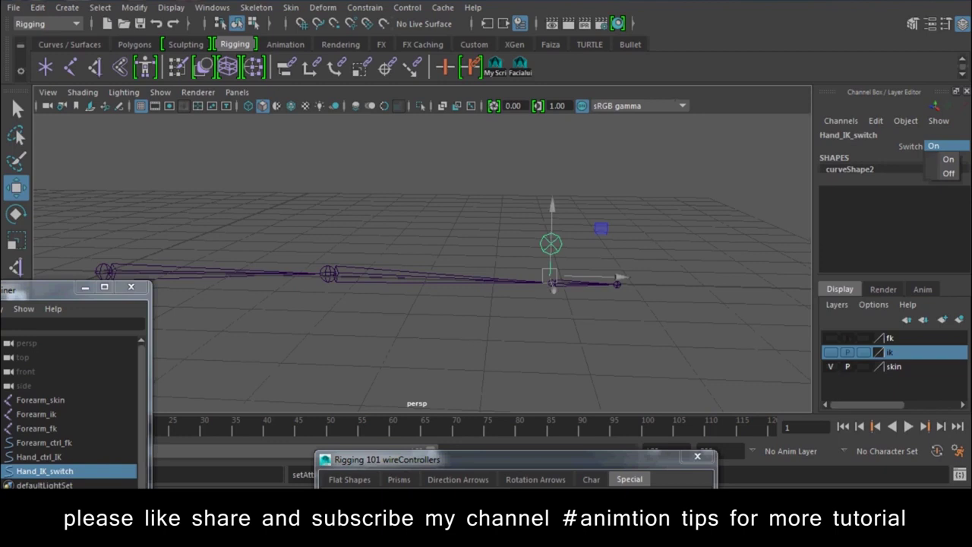
left_click(948, 173)
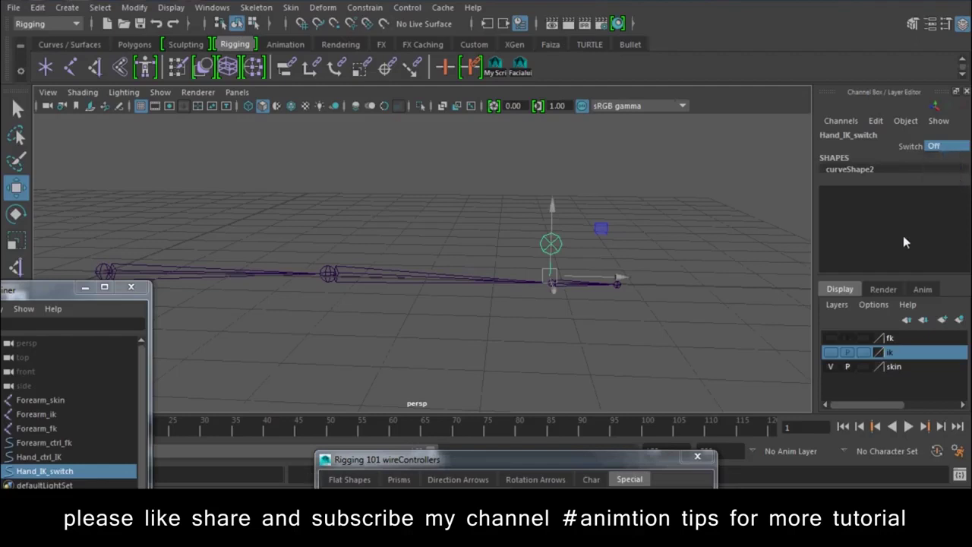
- Make the fk and ik display layers visible and frame the whole rig
mouse_move(645, 272)
left_mouse_down("alt")
mouse_move(605, 294)
mouse_move(576, 267)
mouse_move(507, 279)
mouse_move(505, 297)
left_mouse_up("alt")
left_click(694, 222)
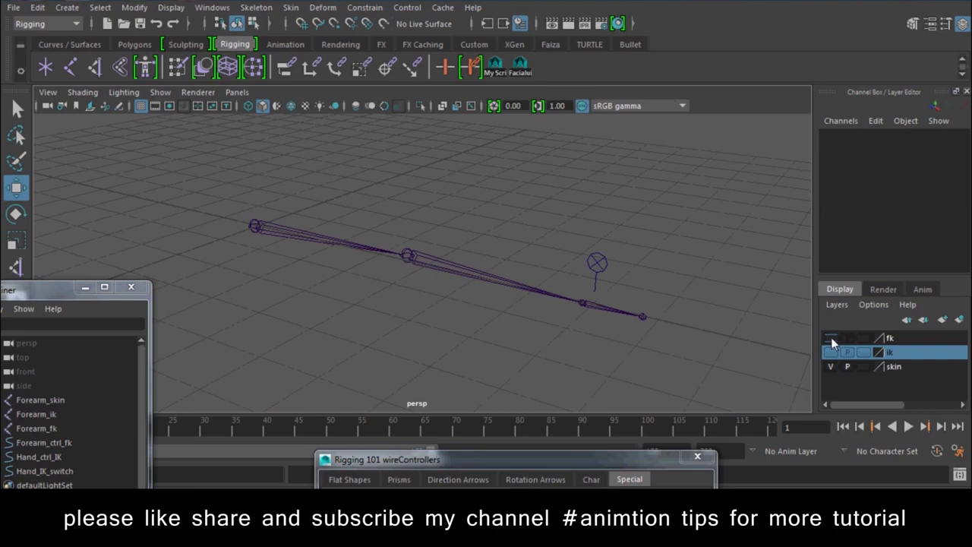
left_click(608, 264)
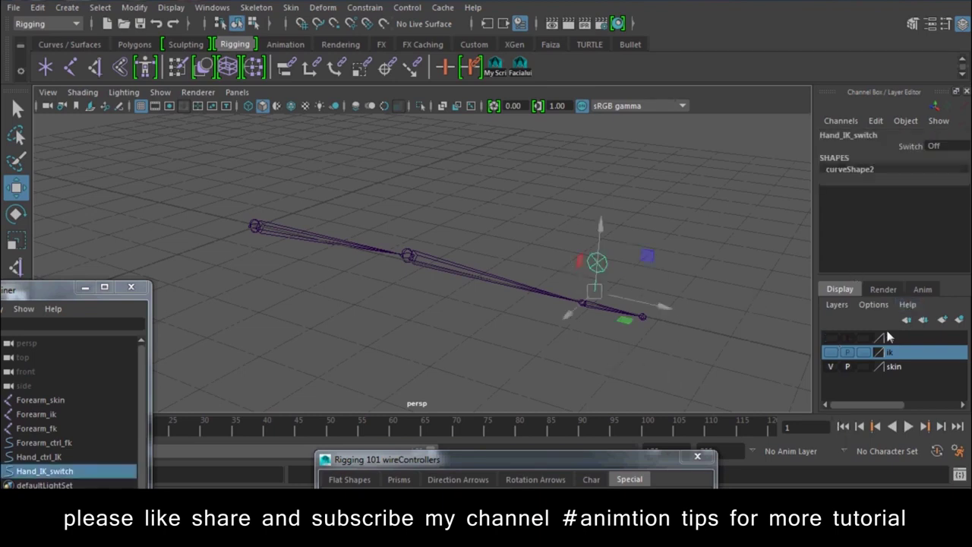
left_click(830, 353)
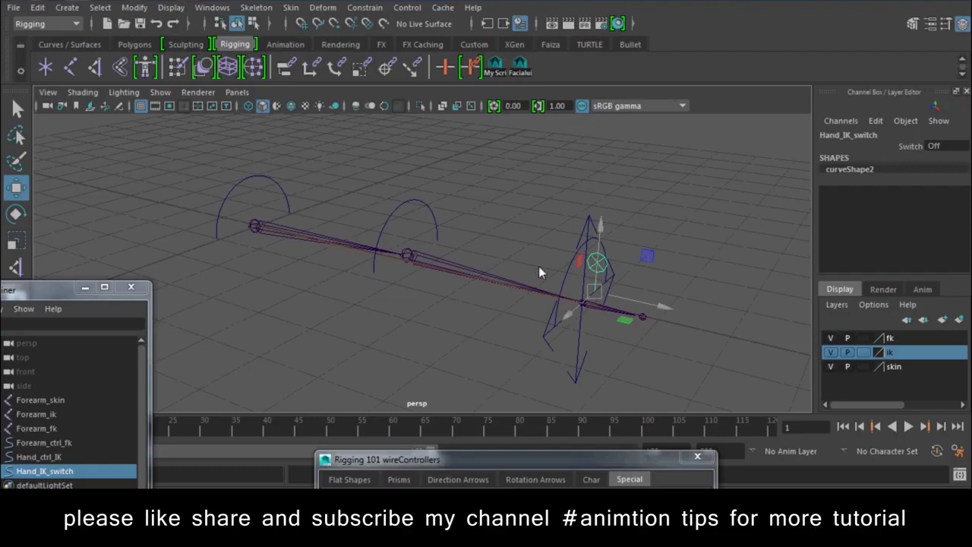
left_click(534, 289)
key("f")
- Test-select Hand_ctrl_IK, Forearm_ctrl_fk and Hand_IK_switch, then clear the selection
left_click(540, 163)
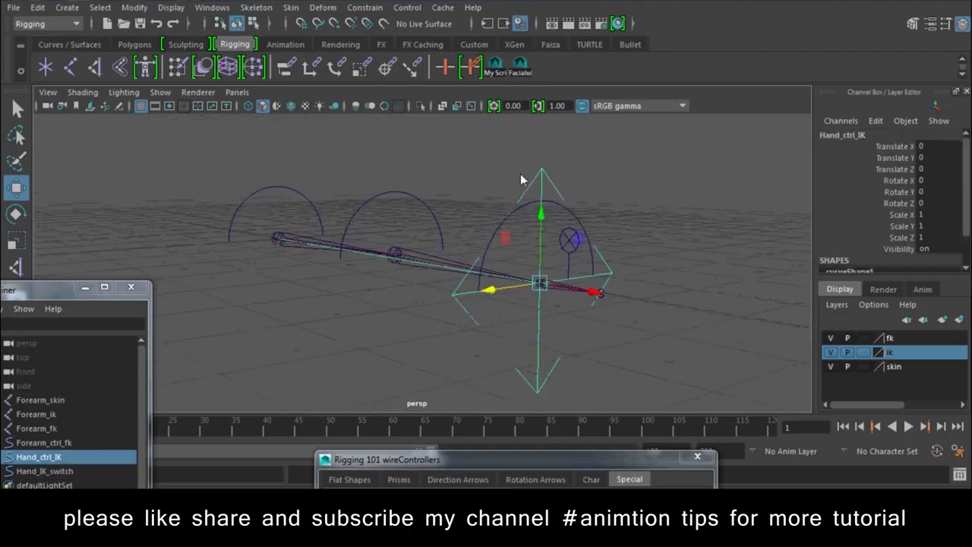
left_click(258, 194)
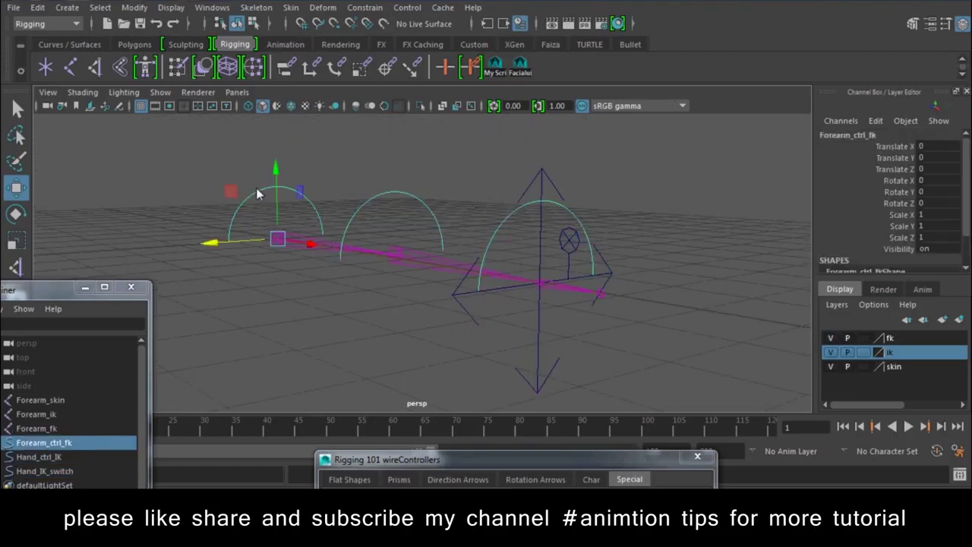
left_click(579, 242)
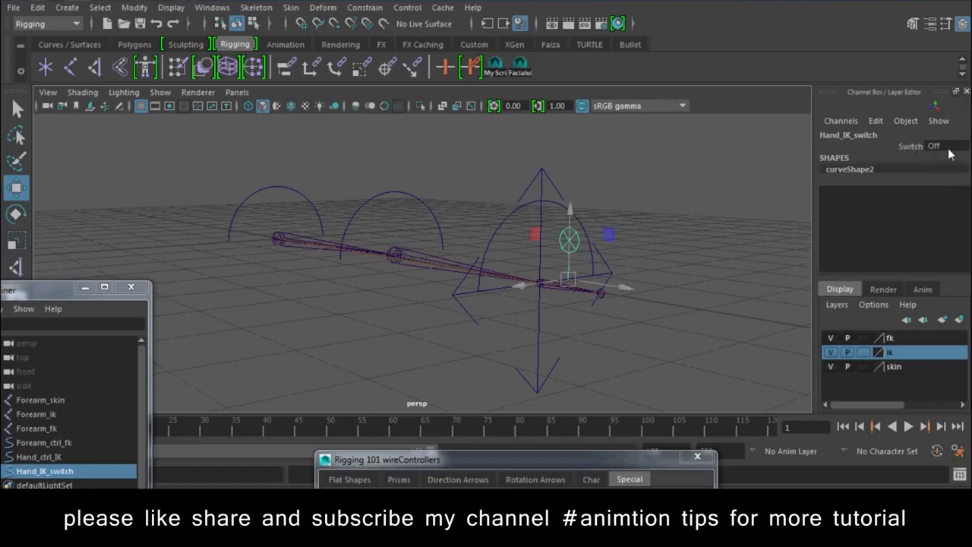
left_click_drag(246, 168, 507, 217)
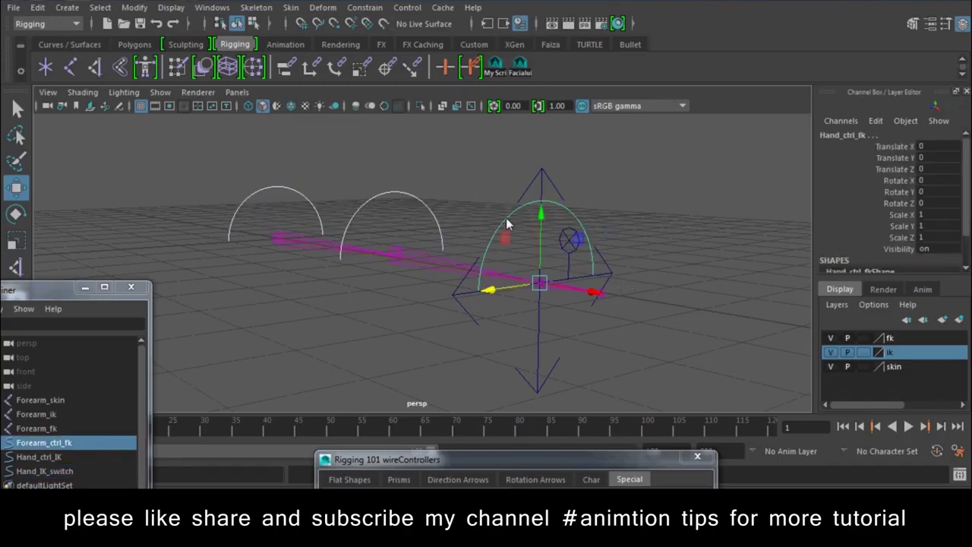
left_click(522, 180)
left_click(621, 142)
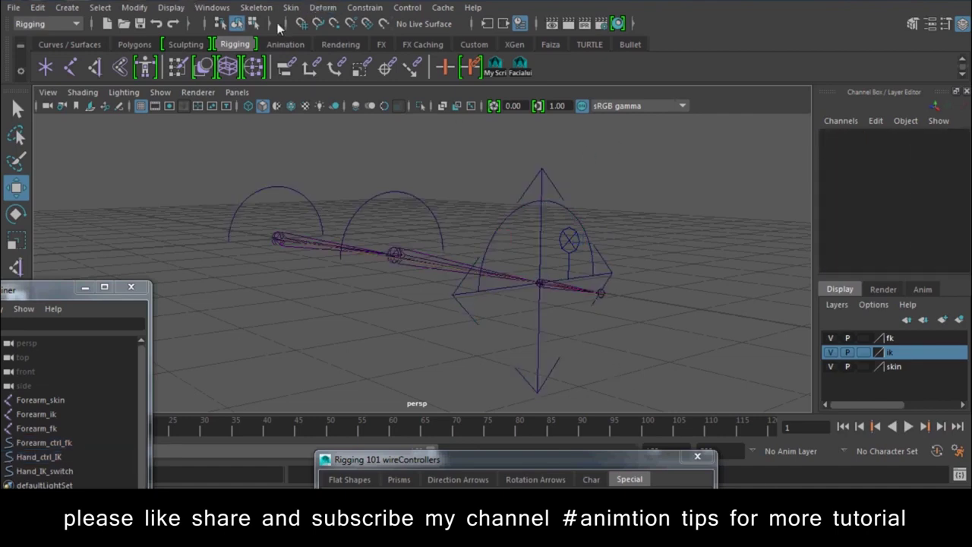
left_click(64, 22)
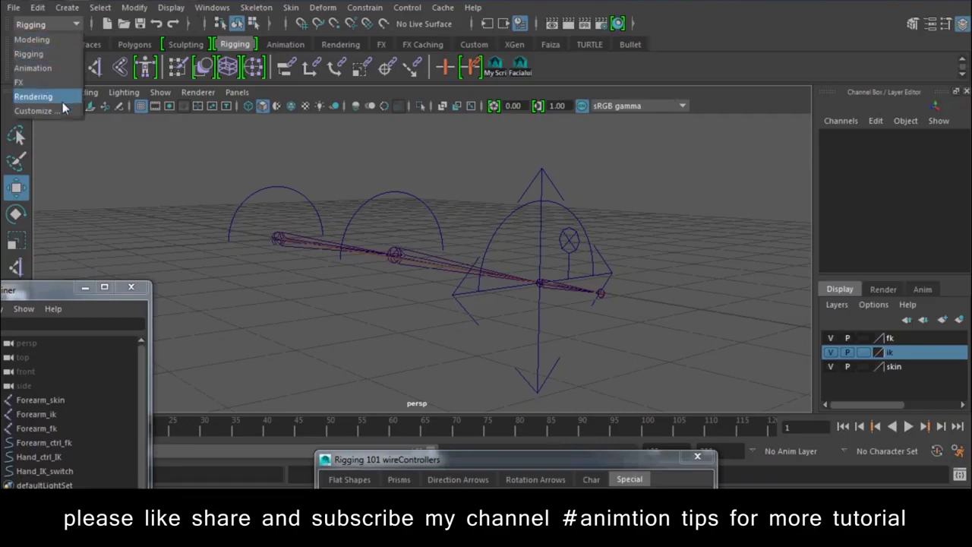
- Switch to the Animation menu set and open Key > Set Driven Key
left_click(33, 67)
left_click(246, 7)
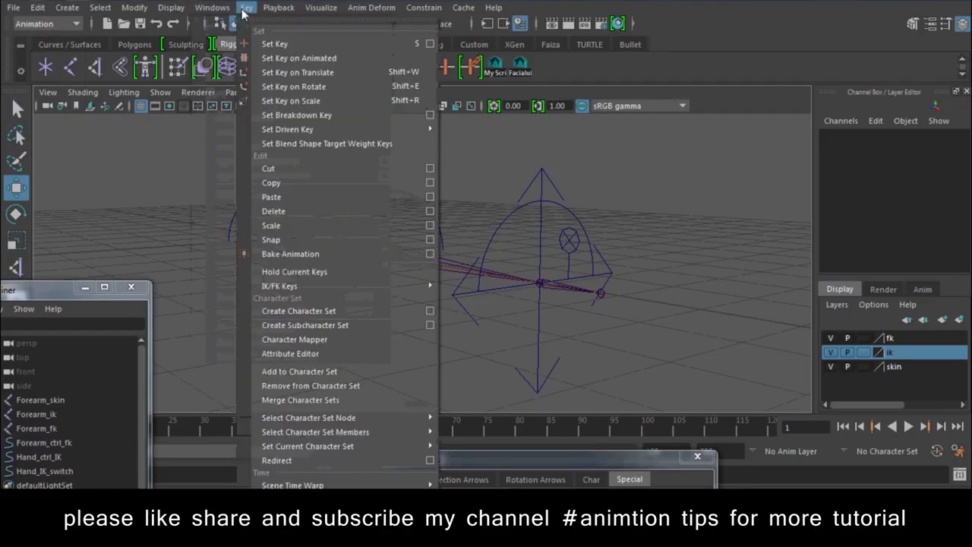
left_click(467, 138)
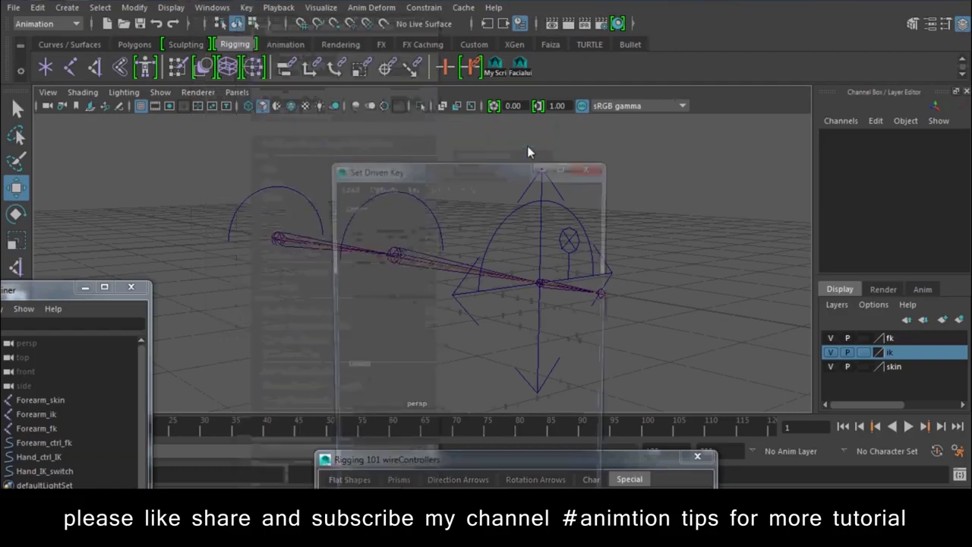
left_click_drag(380, 172, 721, 102)
- Load Hand_ctrl_IK and Forearm_ctrl_fk as driven with Visibility as the driven attribute
left_click(563, 209)
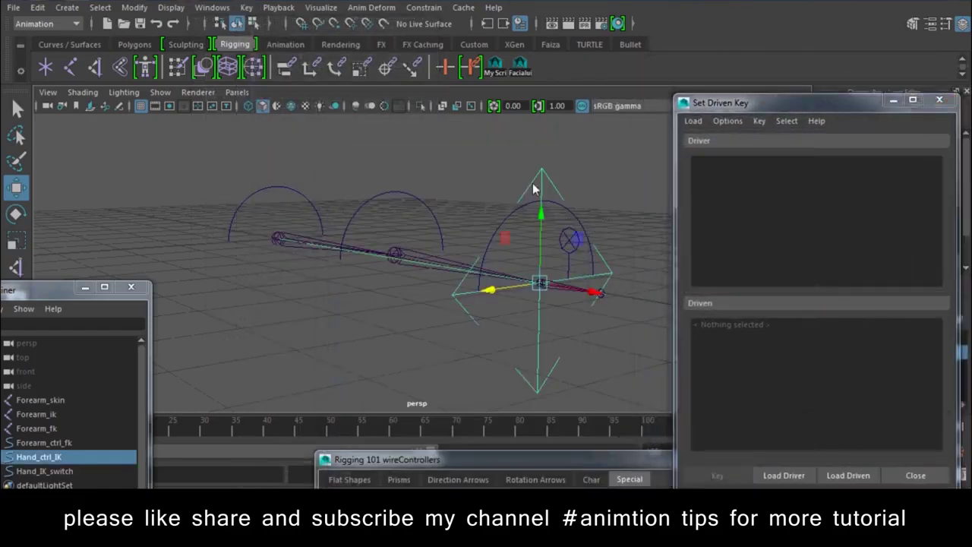
left_click(269, 193, "shift")
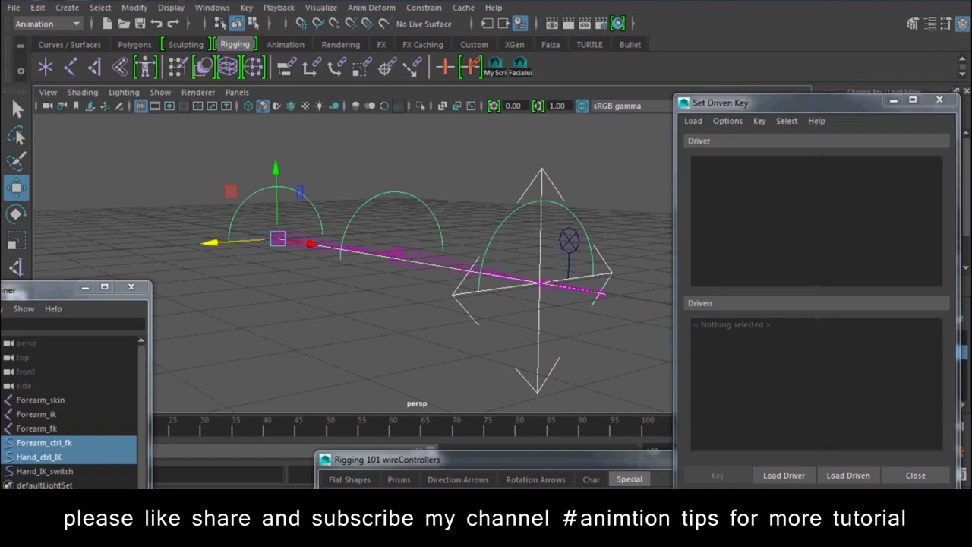
left_click(783, 475)
left_click(759, 172)
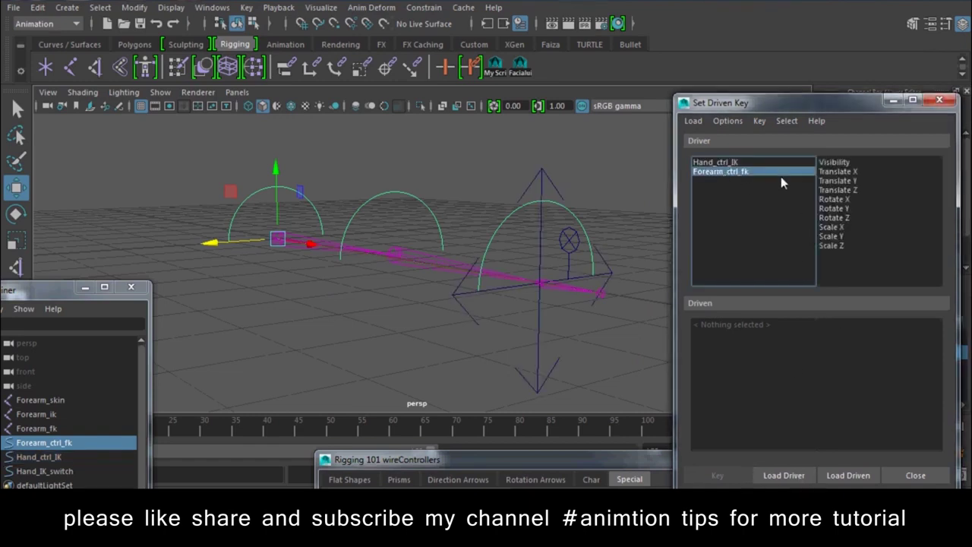
left_click(848, 475)
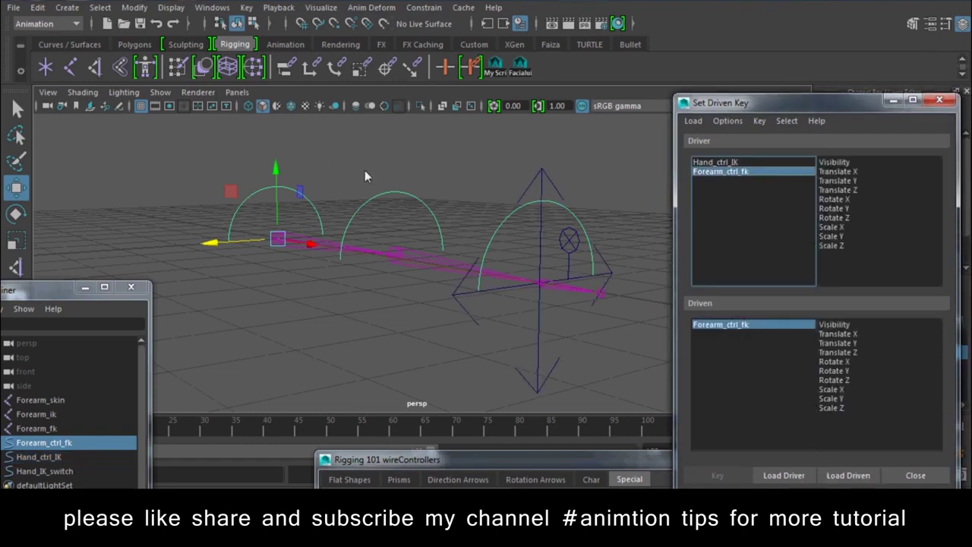
left_click(520, 193)
left_click(268, 194, "shift")
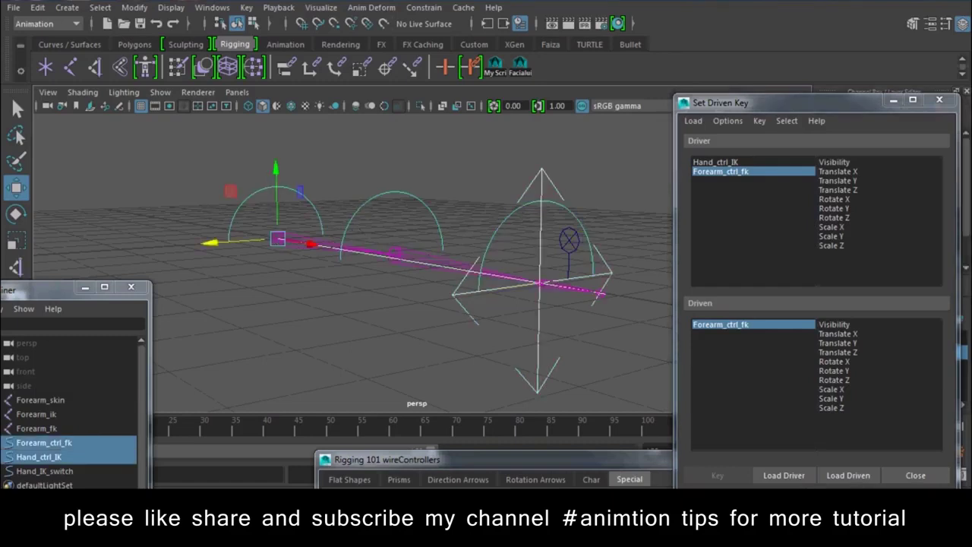
left_click(847, 475)
left_click(734, 325)
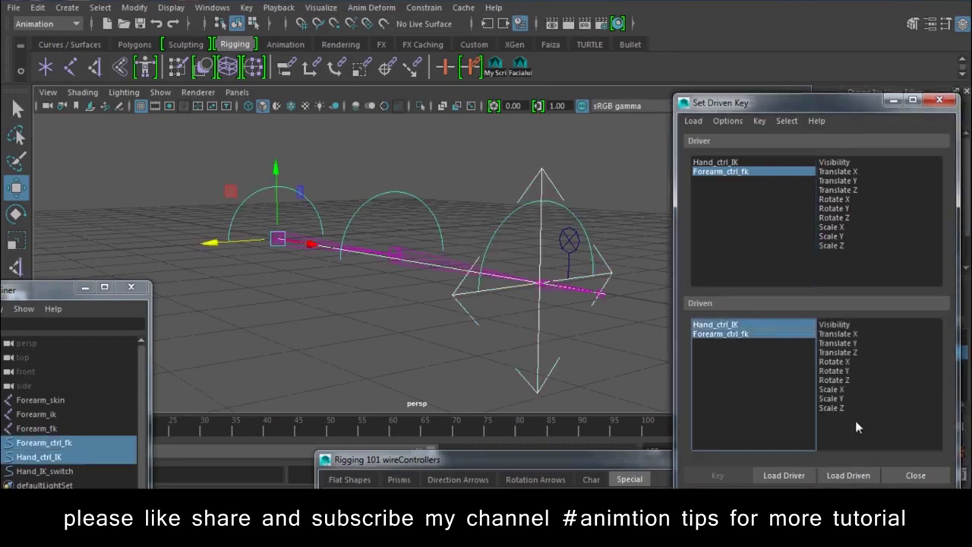
left_click(835, 325)
- Load Hand_IK_switch as the driver and choose its Switch attribute
scroll(529, 285, "down", 2)
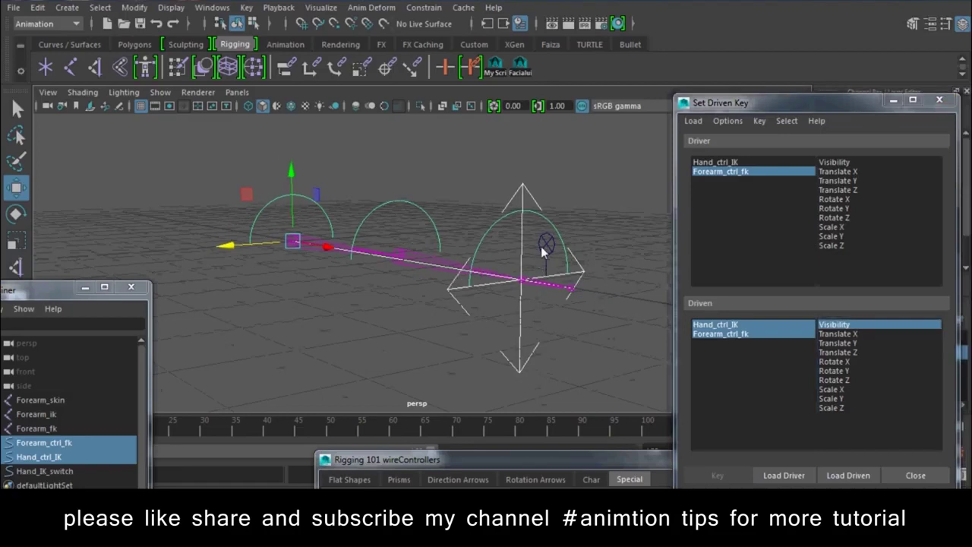
left_click(542, 244)
left_click(768, 476)
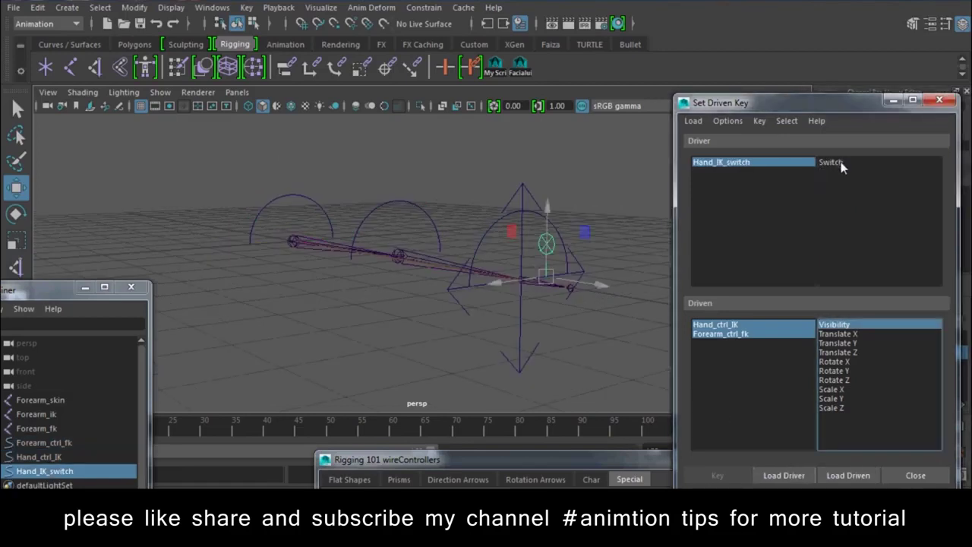
left_click(841, 165)
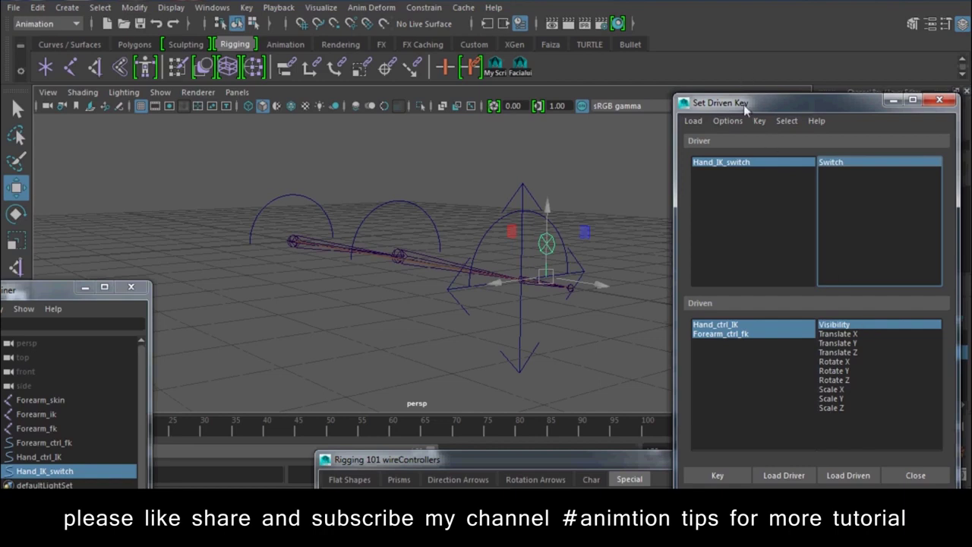
left_click_drag(743, 104, 805, 332)
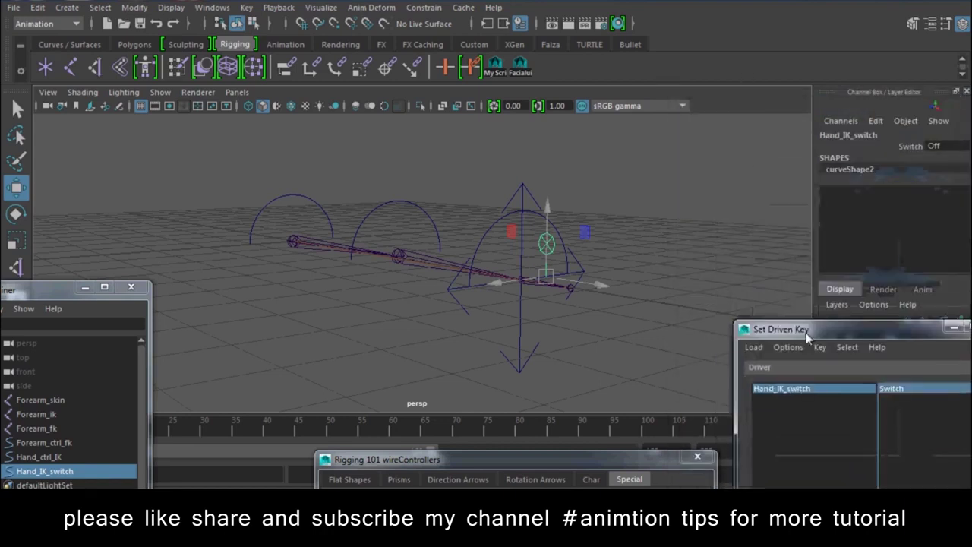
- With Switch On, set Forearm_ctrl_fk Visibility to 0 and key it as a driven key
left_click(619, 198)
left_click(548, 240)
left_click(941, 146)
left_click(953, 162)
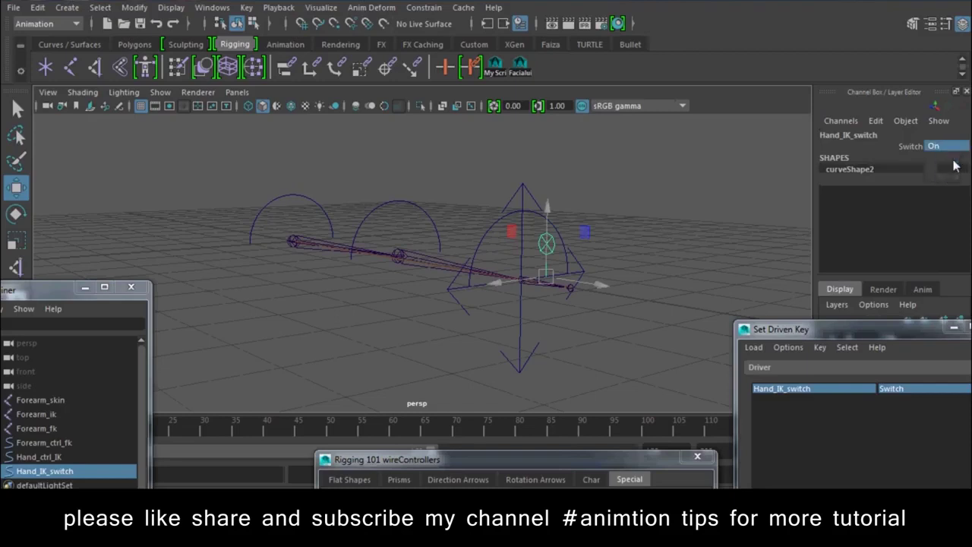
left_click(516, 192)
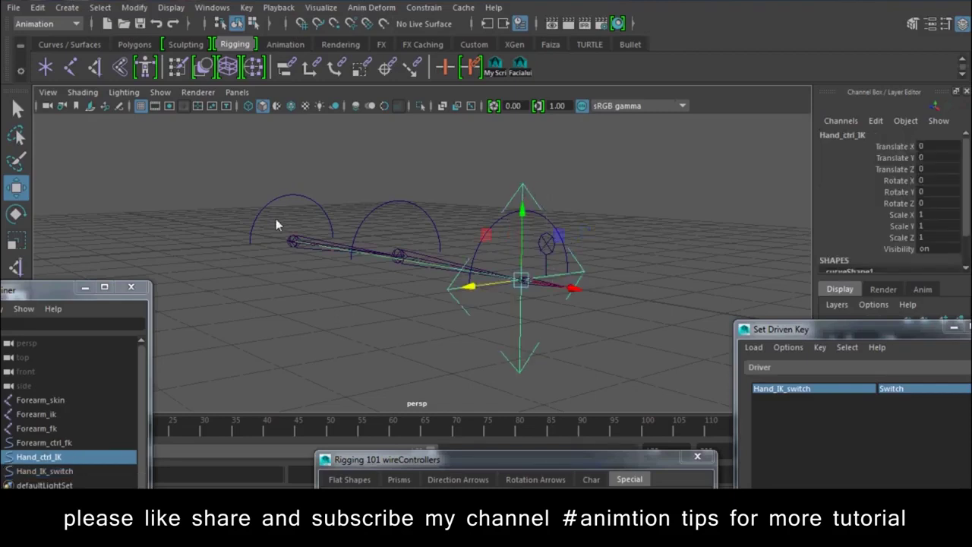
left_click(519, 211)
left_click(932, 250)
type("0")
key("Return")
left_click_drag(871, 334, 819, 111)
left_click(725, 478)
left_click_drag(759, 105, 175, 77)
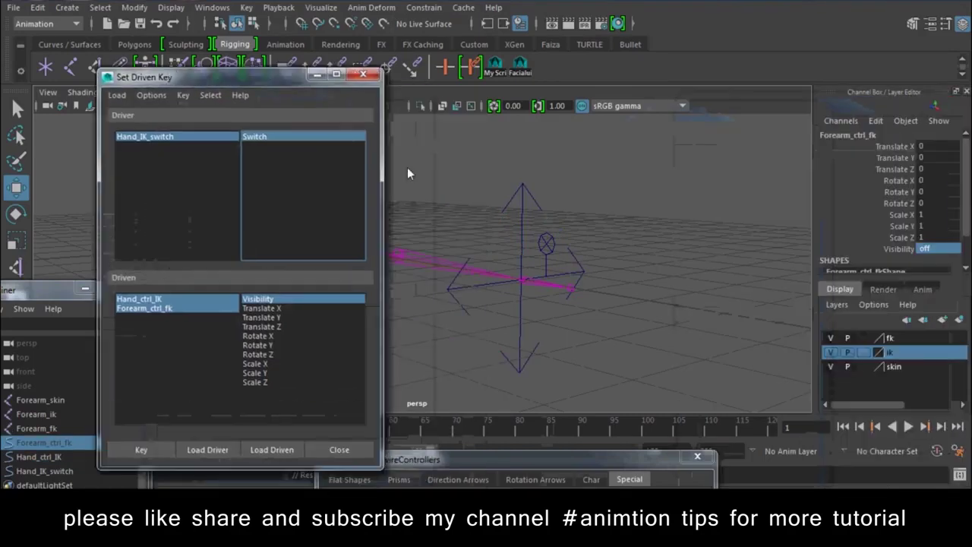
- Set the Hand_IK_switch Switch attribute to Off
left_click(546, 243)
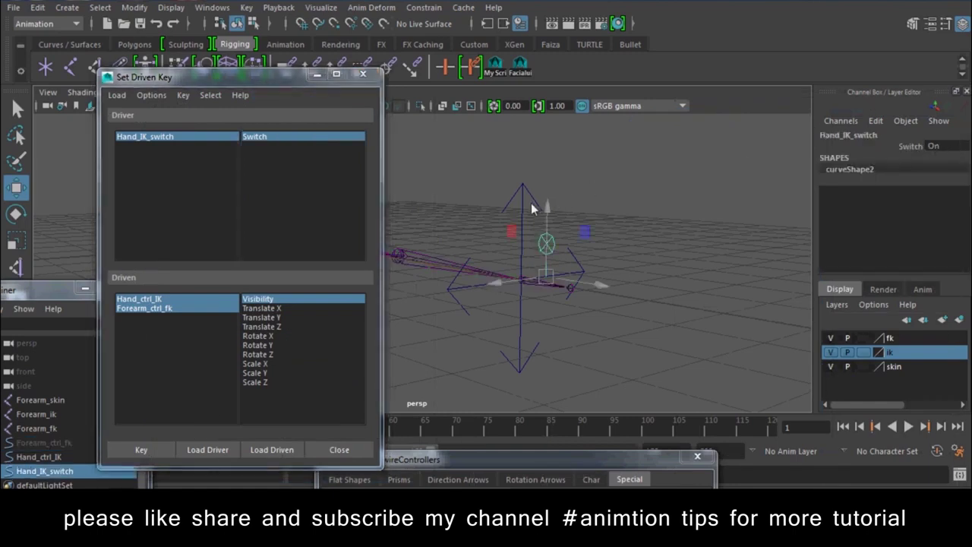
mouse_move(399, 178)
left_mouse_down("alt")
mouse_move(650, 307)
mouse_move(592, 304)
left_mouse_up("alt")
left_click(737, 182)
left_click(690, 253)
left_click(942, 146)
left_click(945, 173)
- For the Off state, key Hand_ctrl_IK Visibility 0 and Forearm_ctrl_fk Visibility 1
left_click(169, 299)
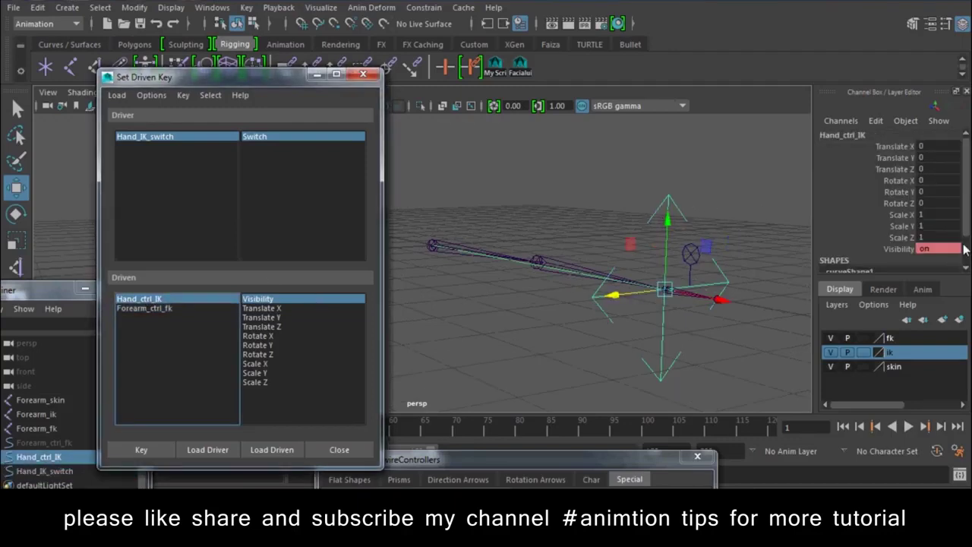
left_click(925, 247)
type("0")
key("Return")
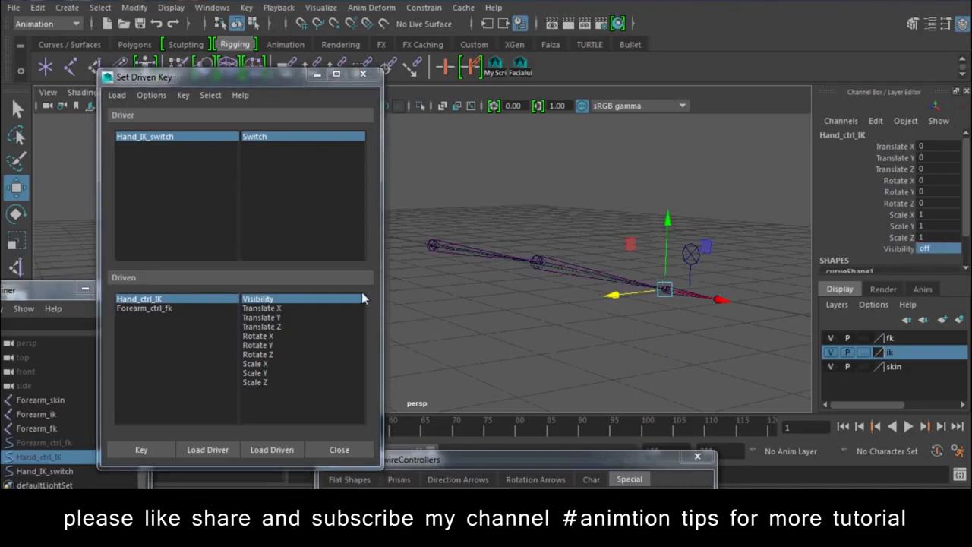
left_click(151, 307)
left_click(927, 248)
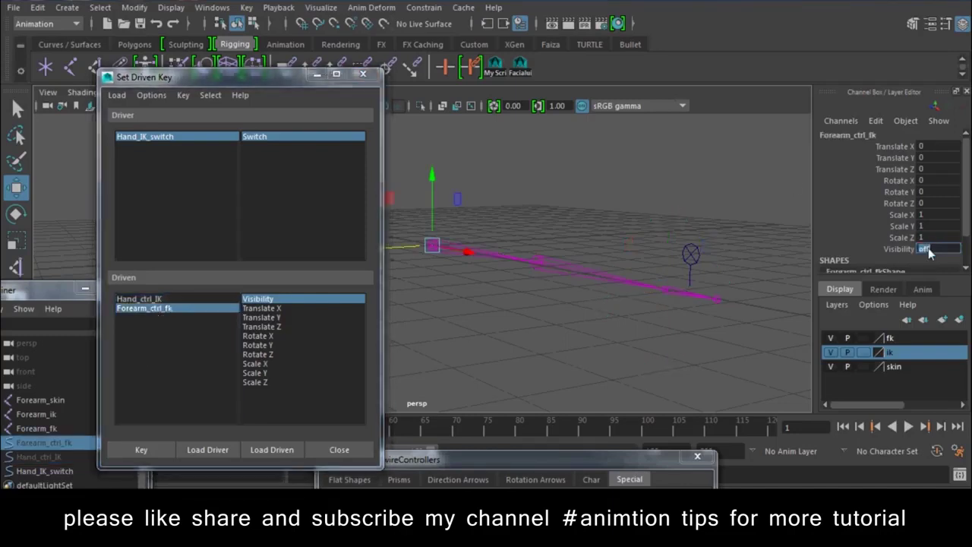
type("1")
key("Return")
left_click(141, 299, "shift")
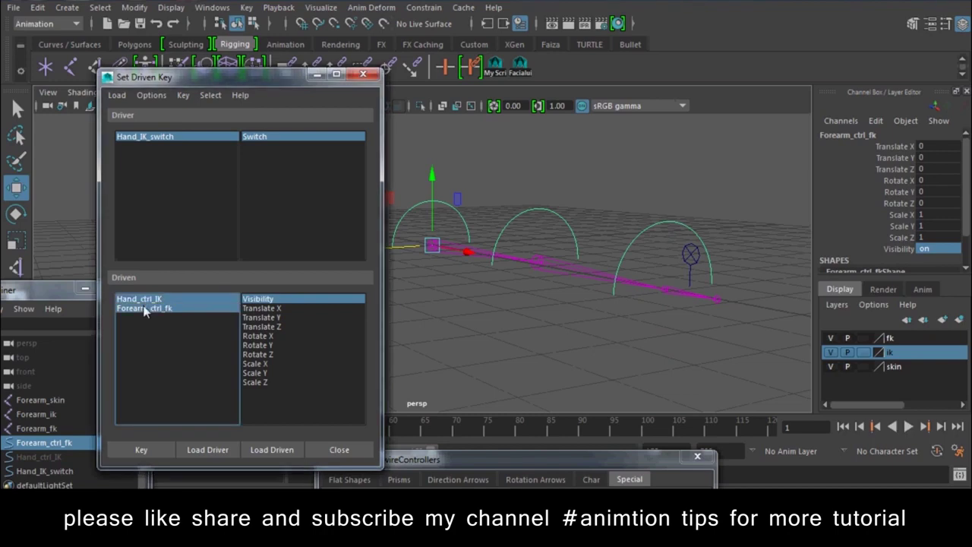
left_click(139, 449)
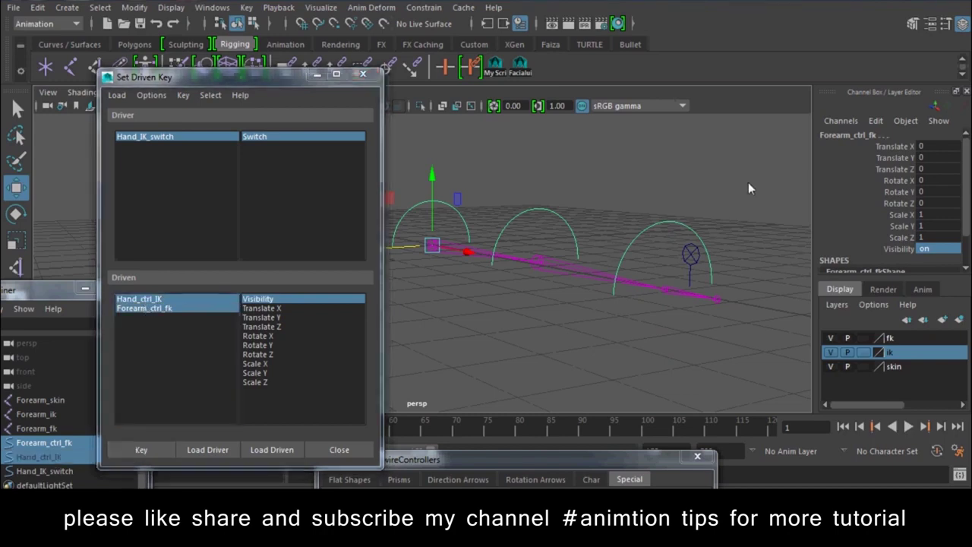
- Toggle Switch repeatedly between On and Off to test the controller visibility swap, ending on On
left_click(691, 253)
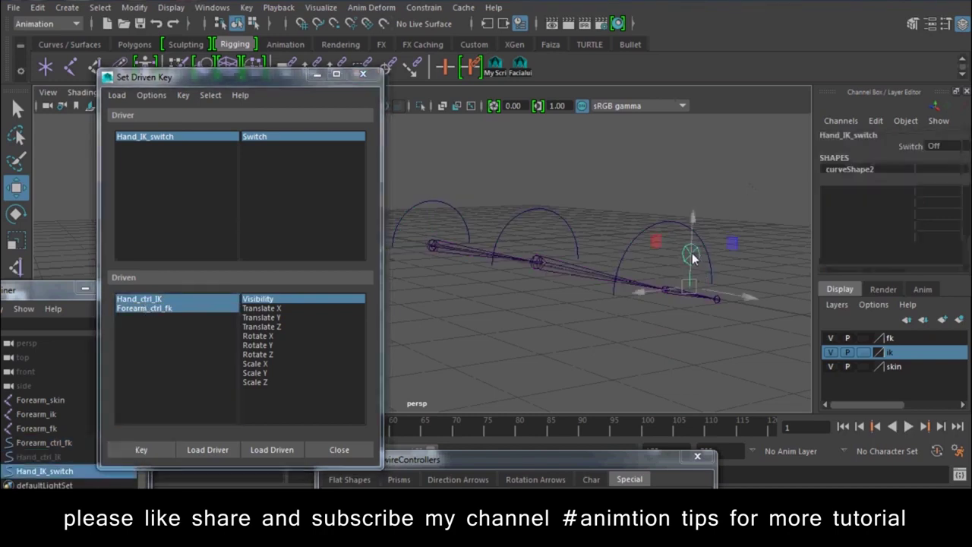
left_click(941, 146)
left_click(949, 160)
left_click(949, 146)
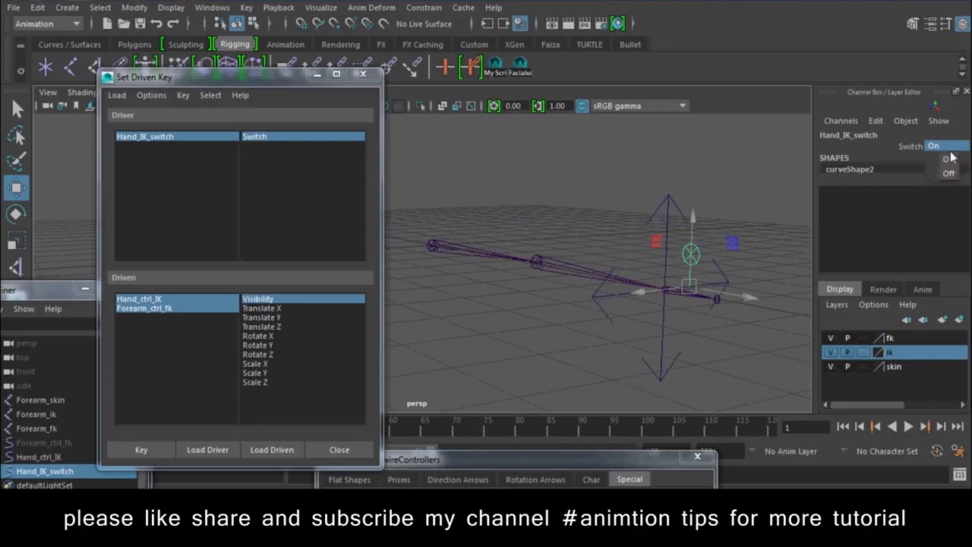
left_click(948, 173)
left_click(949, 146)
left_click(948, 159)
left_click(949, 146)
left_click(948, 173)
left_click(949, 147)
left_click(949, 159)
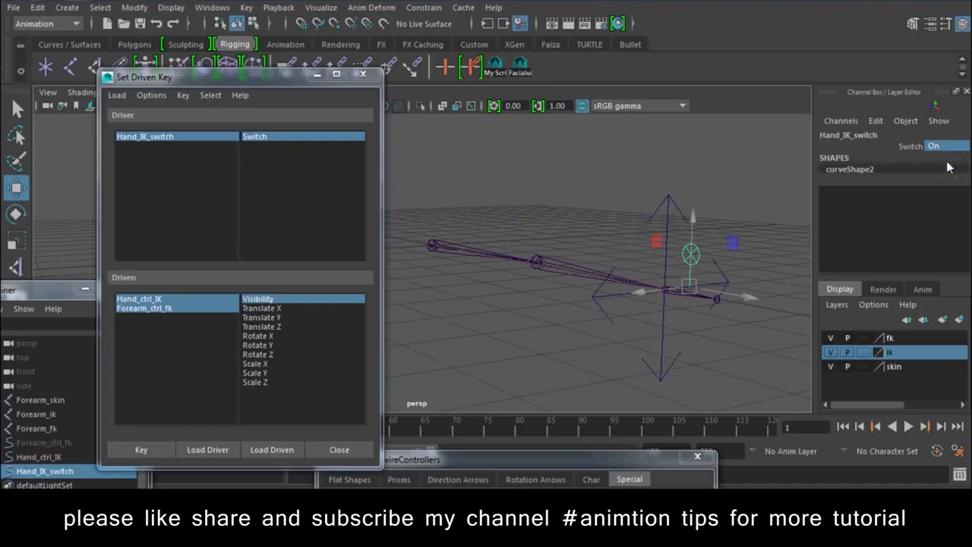
left_click(952, 146)
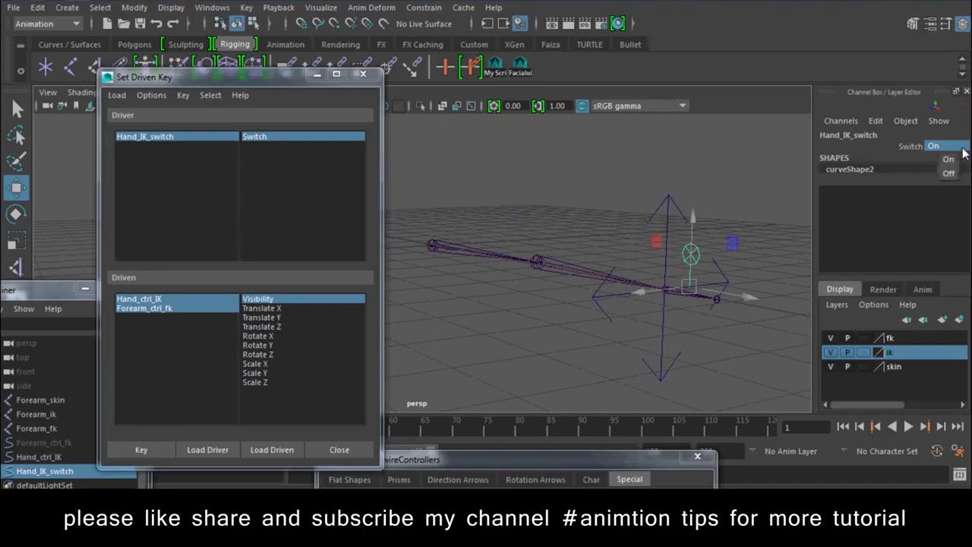
left_click(949, 173)
left_click(948, 146)
left_click(948, 159)
left_click(949, 146)
left_click(949, 173)
left_click(953, 147)
left_click(949, 159)
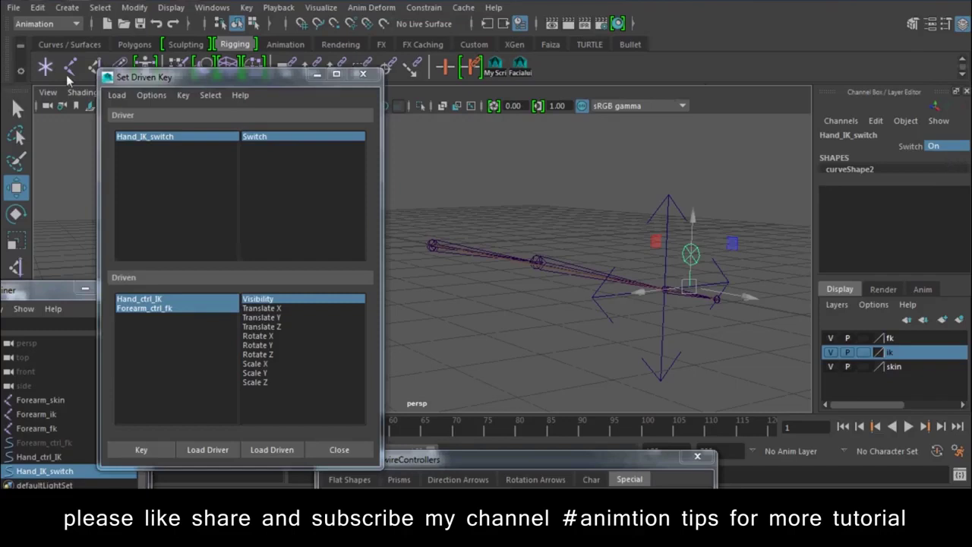
- Close the Set Driven Key window and clear the selection
left_click(363, 73)
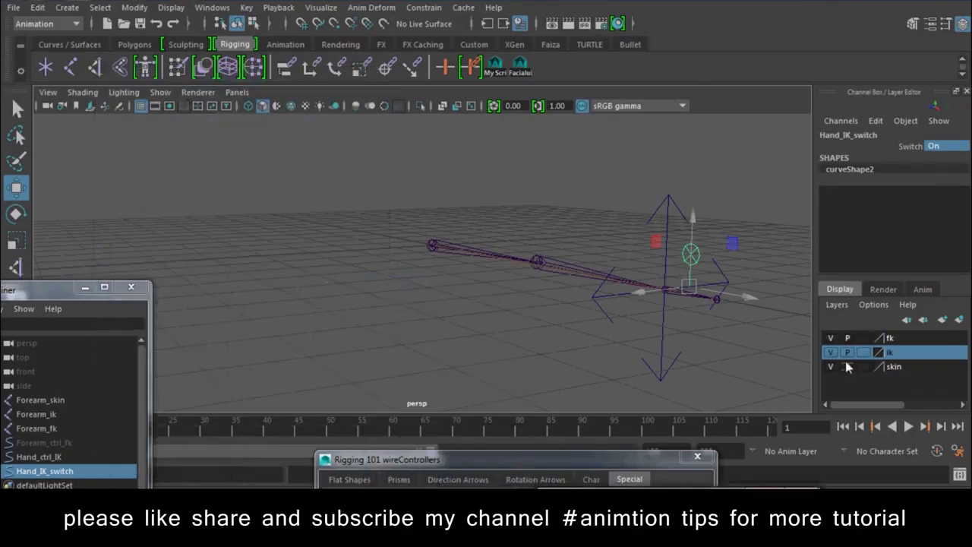
left_click(571, 343)
mouse_move(698, 339)
left_mouse_down("alt")
mouse_move(596, 383)
mouse_move(664, 364)
mouse_move(607, 393)
mouse_move(634, 249)
left_mouse_up("alt")
left_click(634, 250)
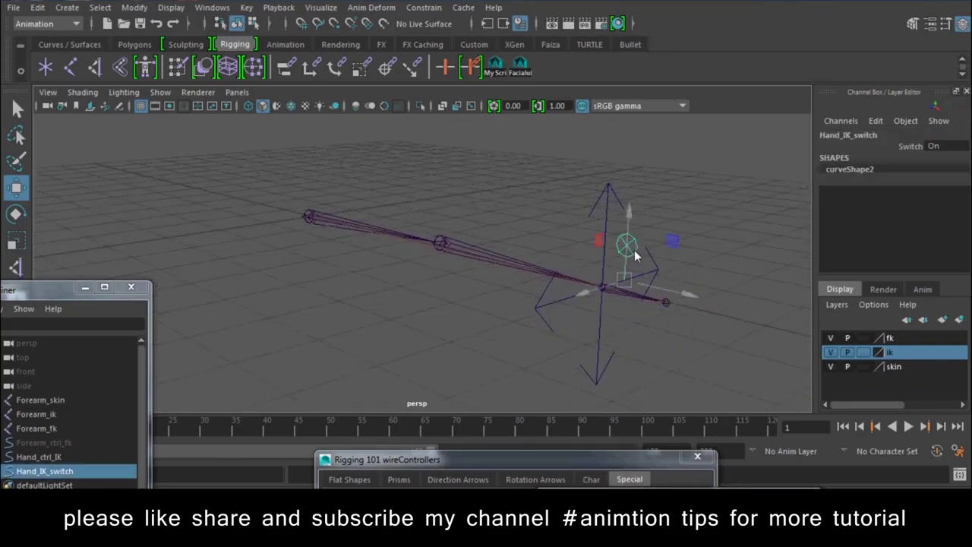
left_click(649, 387)
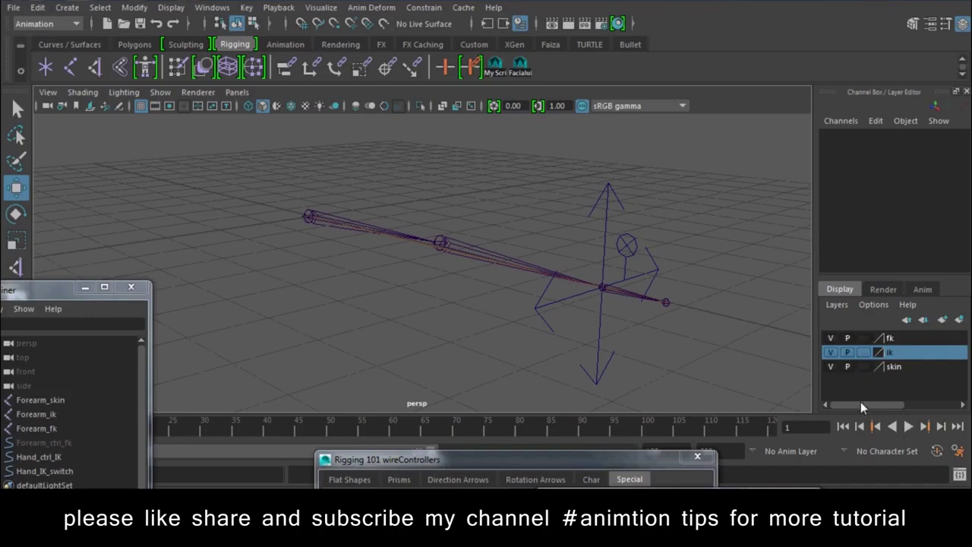
- Hide the ik display layer, checking the fk and skin layers' visibility
left_click(829, 352)
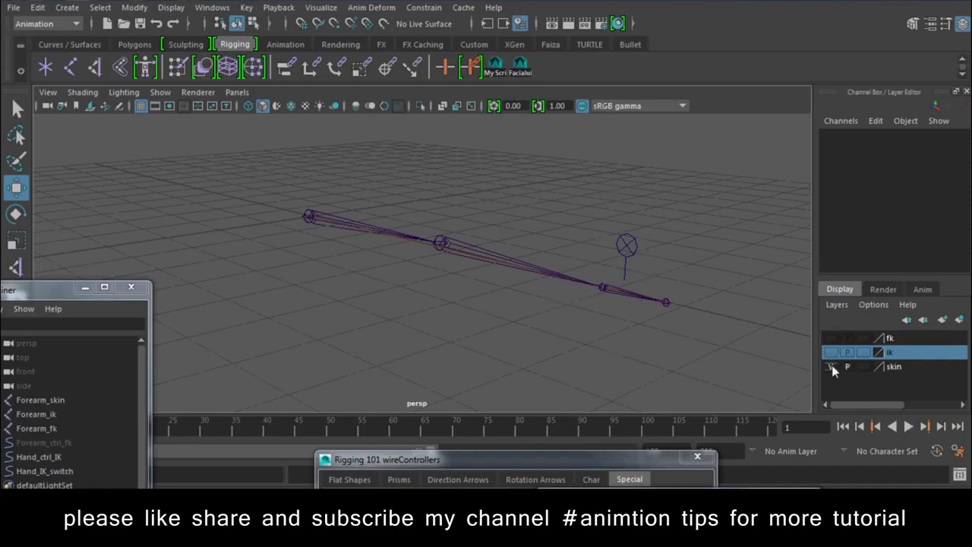
left_click(831, 367)
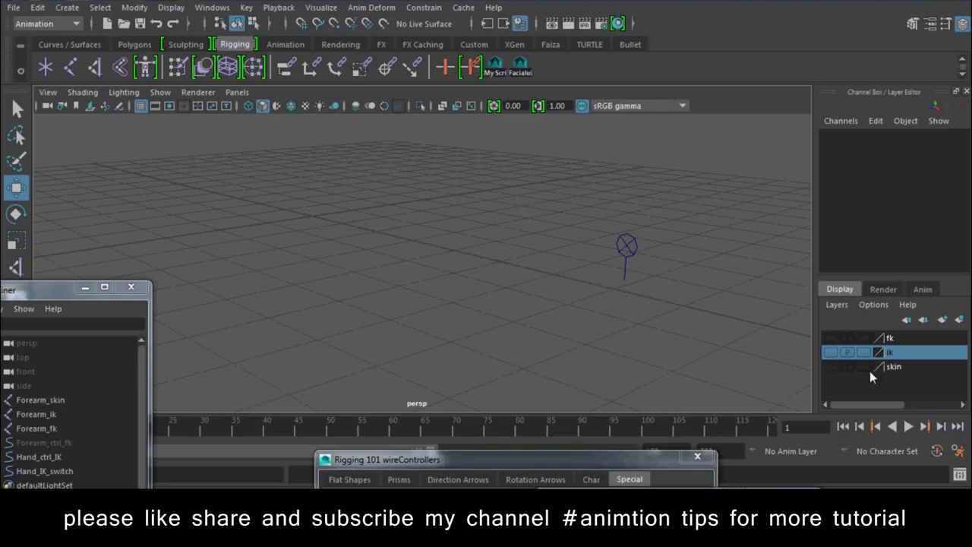
left_click(831, 339)
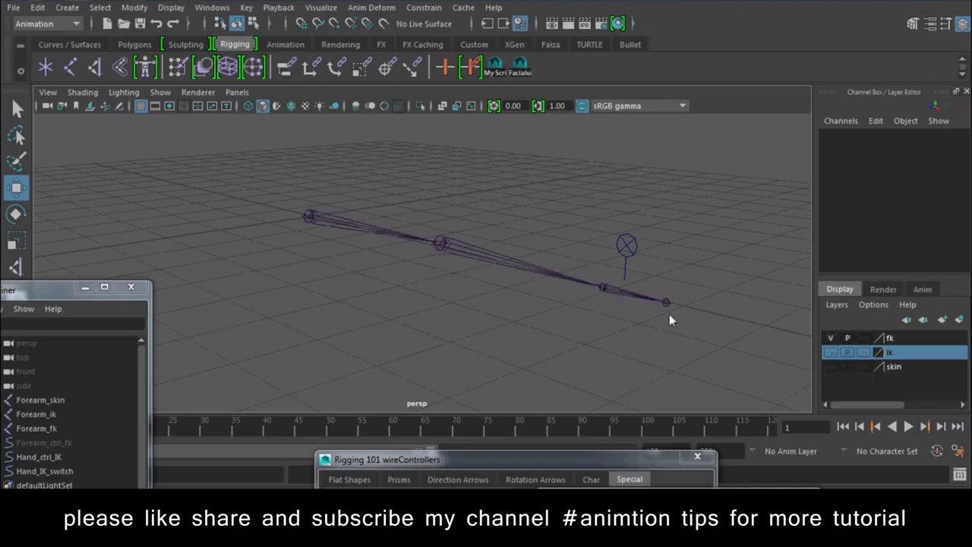
left_click(830, 367)
left_click(830, 367)
left_click(831, 366)
left_click(362, 222)
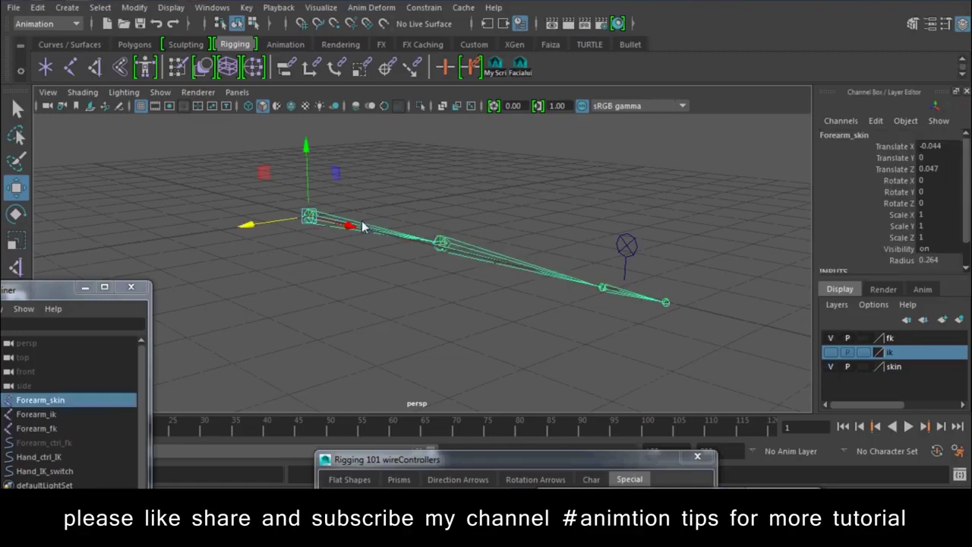
- Make the skin layer current and colour it light cyan
left_click(896, 366)
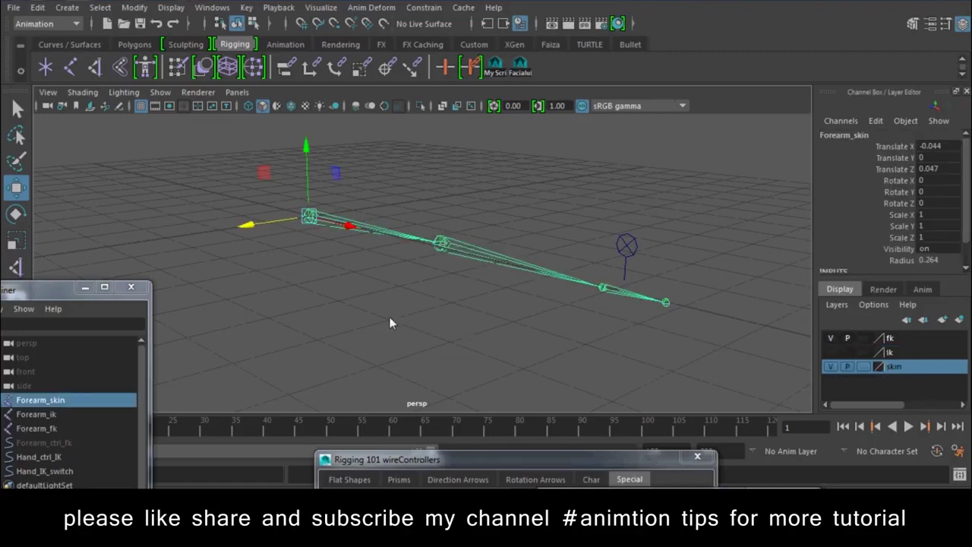
left_click(389, 322)
double_click(883, 367)
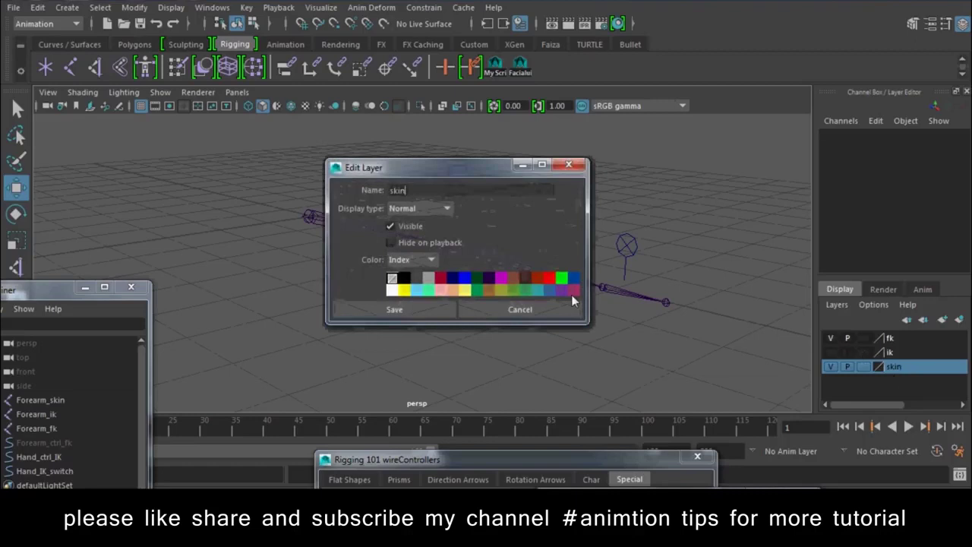
left_click(414, 289)
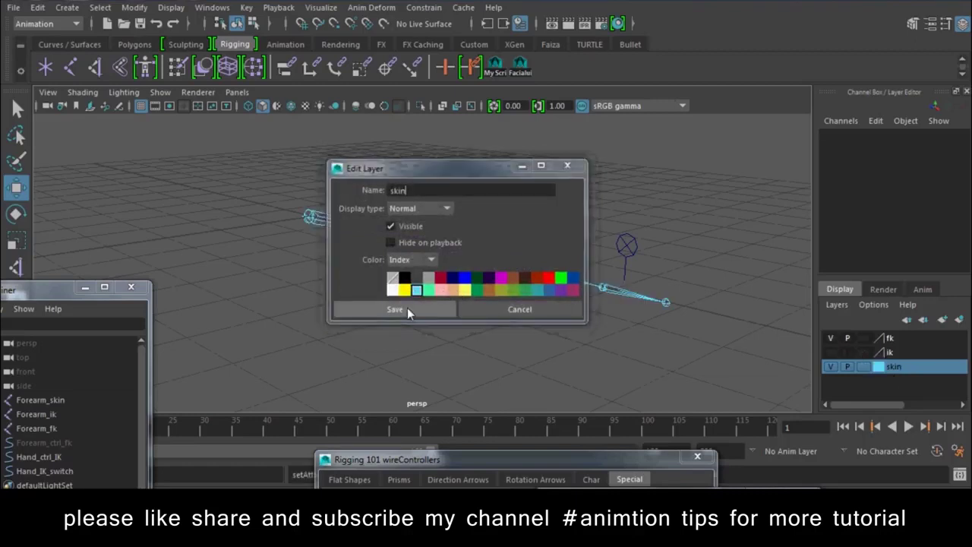
left_click(407, 307)
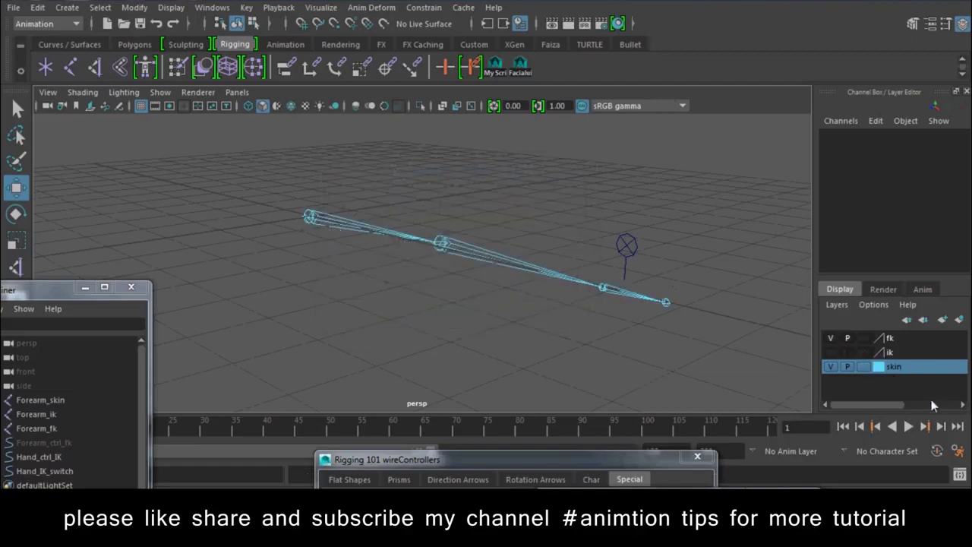
- Show the ik layer again and colour it magenta
left_click(830, 352)
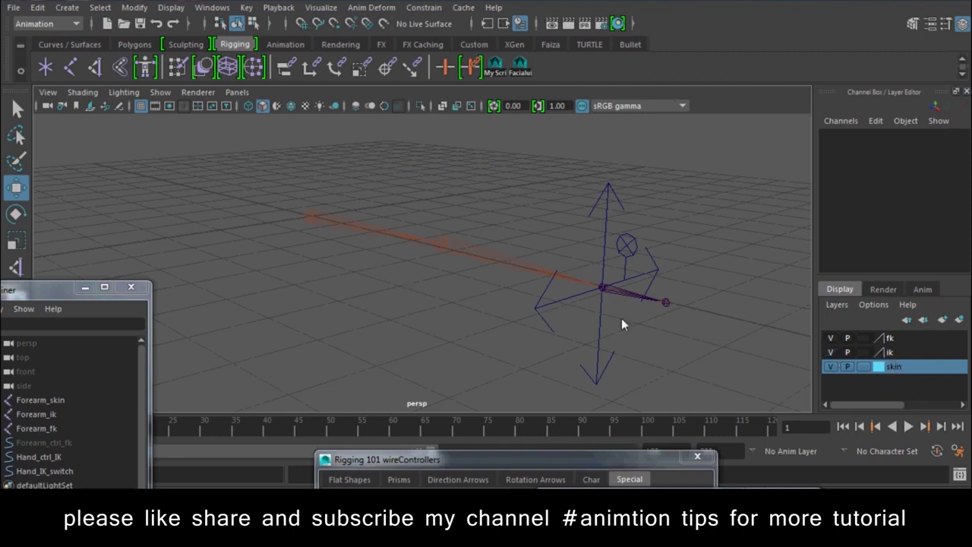
double_click(889, 351)
left_click(502, 277)
left_click(405, 310)
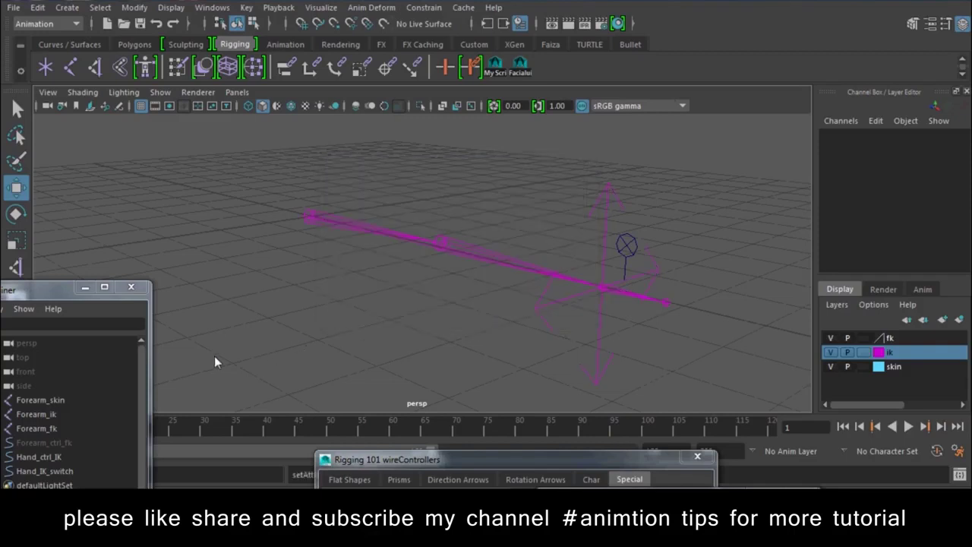
- Colour the fk layer red, then hide the fk layer
double_click(889, 337)
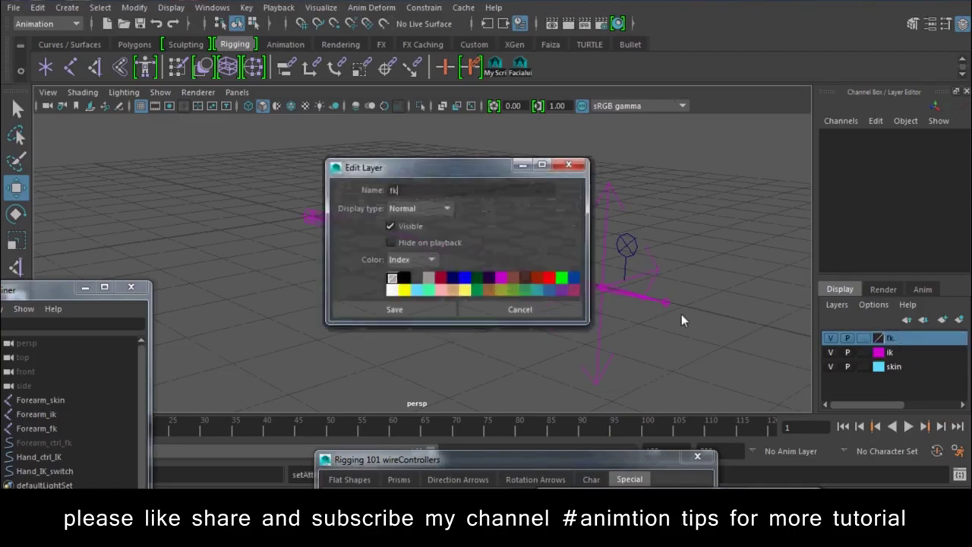
left_click(402, 311)
left_click(831, 352)
left_click(830, 366)
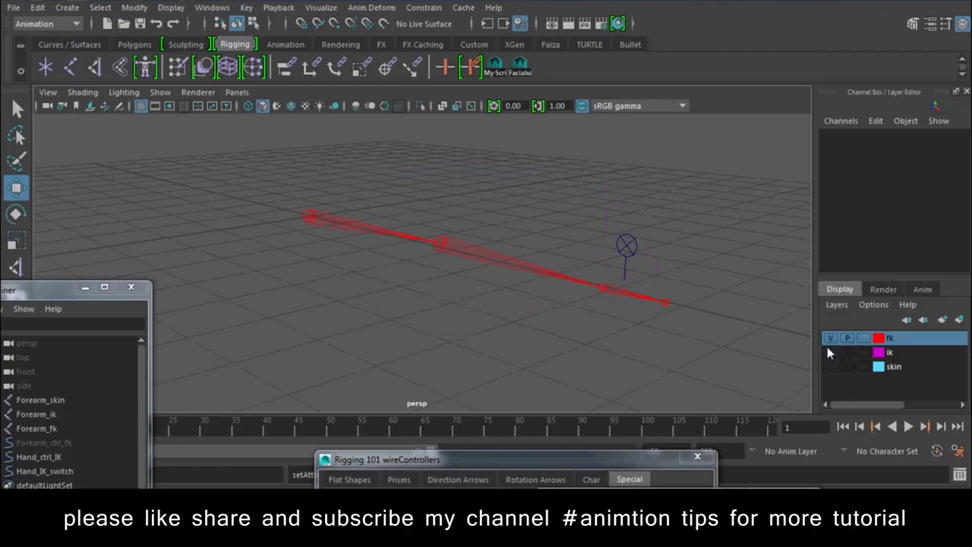
left_click(831, 337)
left_click(831, 367)
- Hide the skin layer, show only the ik layer, and inspect the magenta IK chain
left_click(831, 367)
left_click(830, 351)
mouse_move(346, 302)
left_mouse_down("alt")
mouse_move(475, 310)
mouse_move(339, 200)
left_mouse_up("alt")
left_click(337, 205)
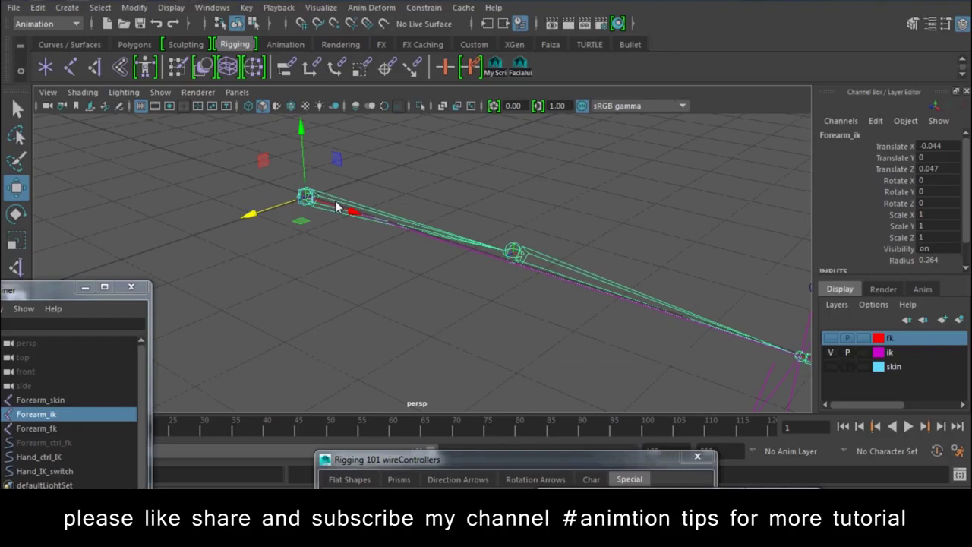
left_click(469, 203)
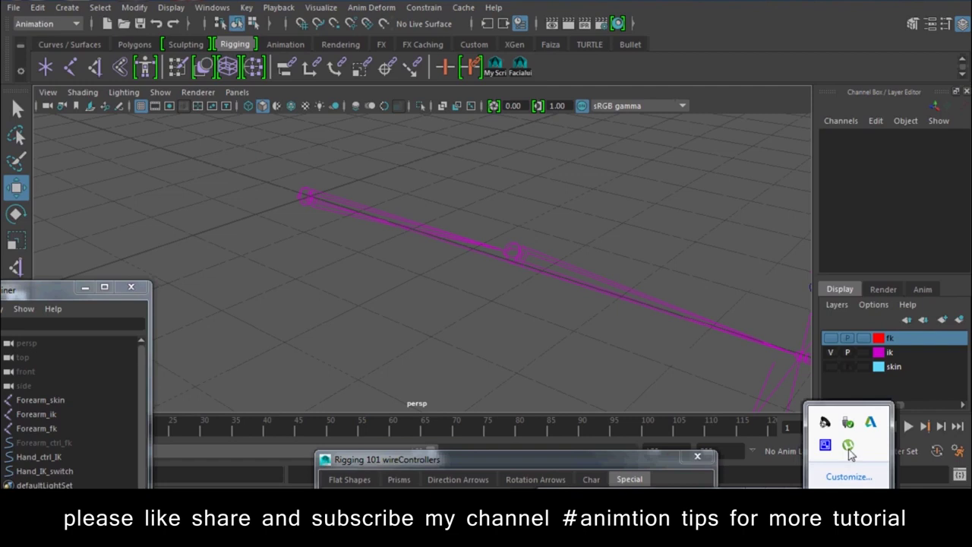
left_click(825, 444)
left_click(785, 231)
mouse_move(785, 231)
left_mouse_down("alt")
mouse_move(514, 318)
mouse_move(494, 297)
mouse_move(520, 297)
left_mouse_up("alt")
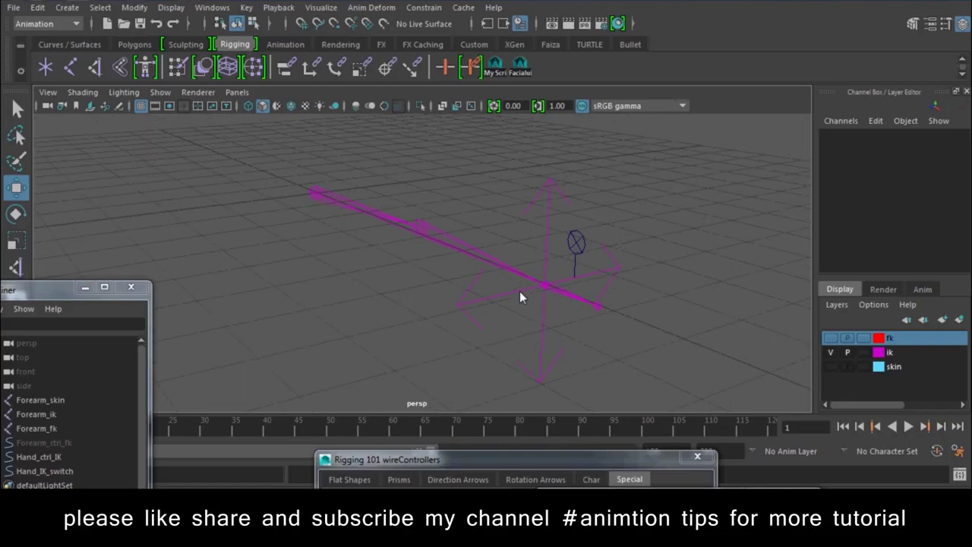